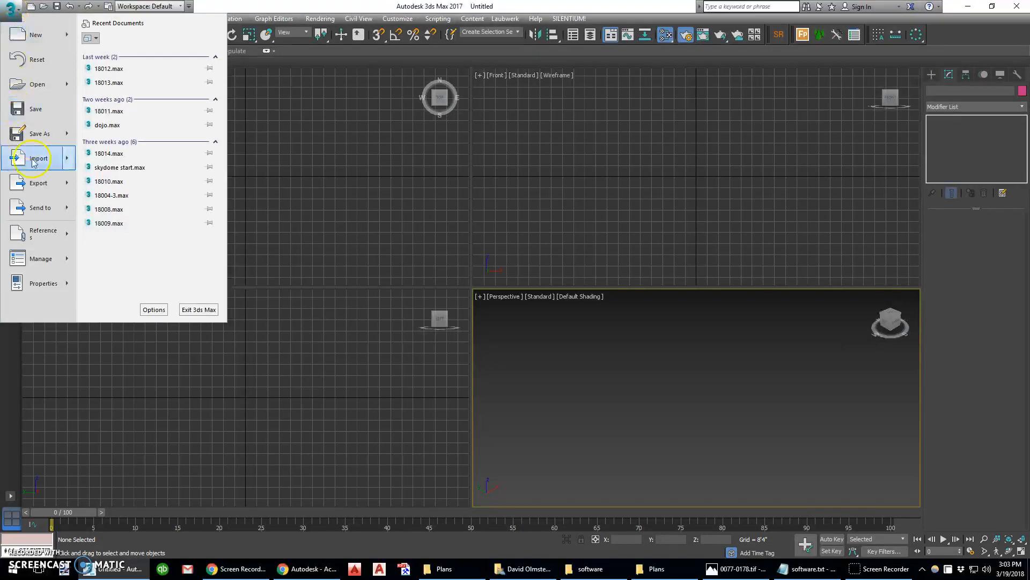
Step: Open the link manager, choose 18018-3d.dwg as the file to link, and use the preset DWG File Saved from AutoCAD
mouse_move(37, 232)
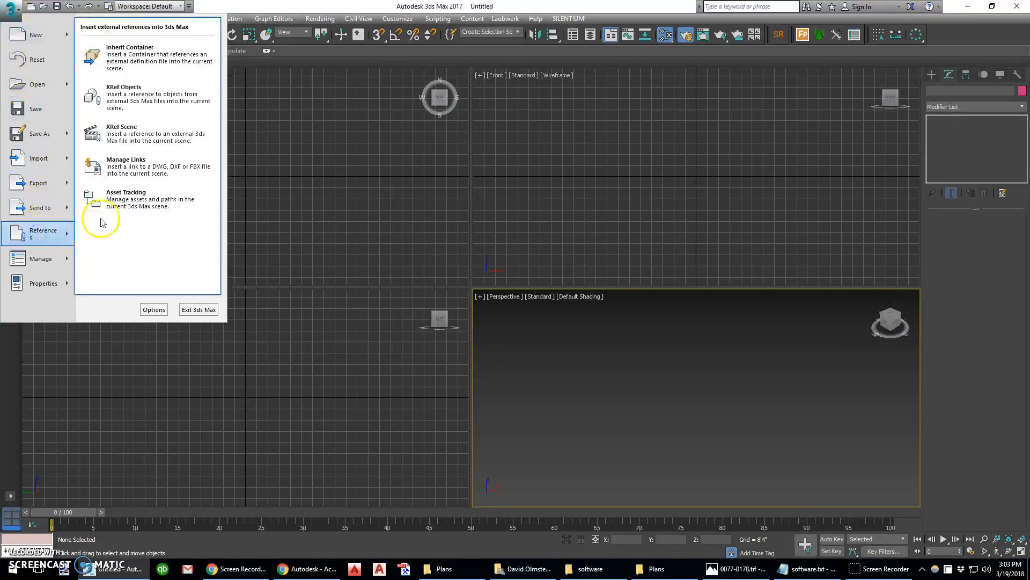
left_click(133, 165)
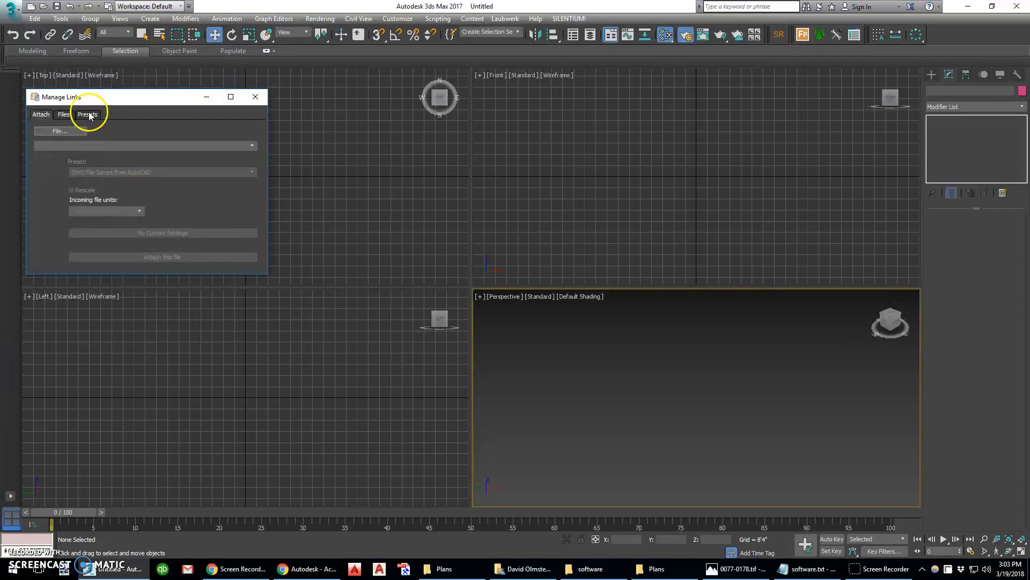
left_click(66, 131)
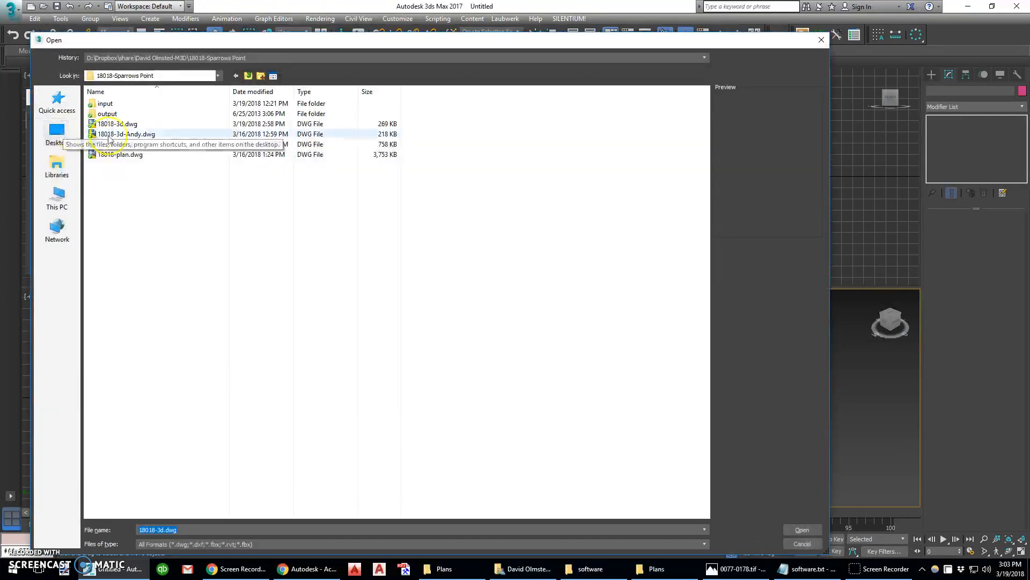
left_click(123, 126)
left_click(803, 530)
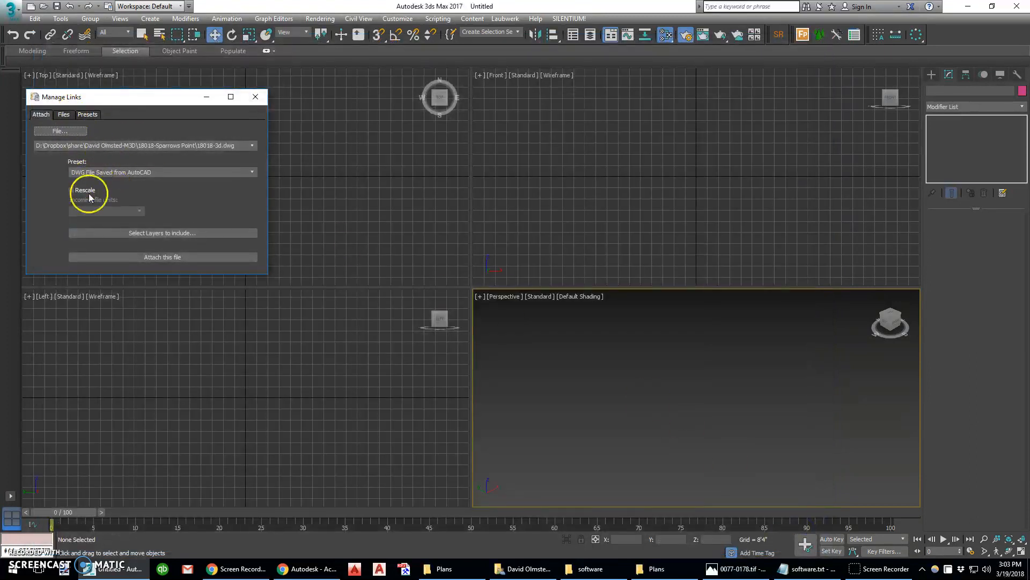
left_click(138, 172)
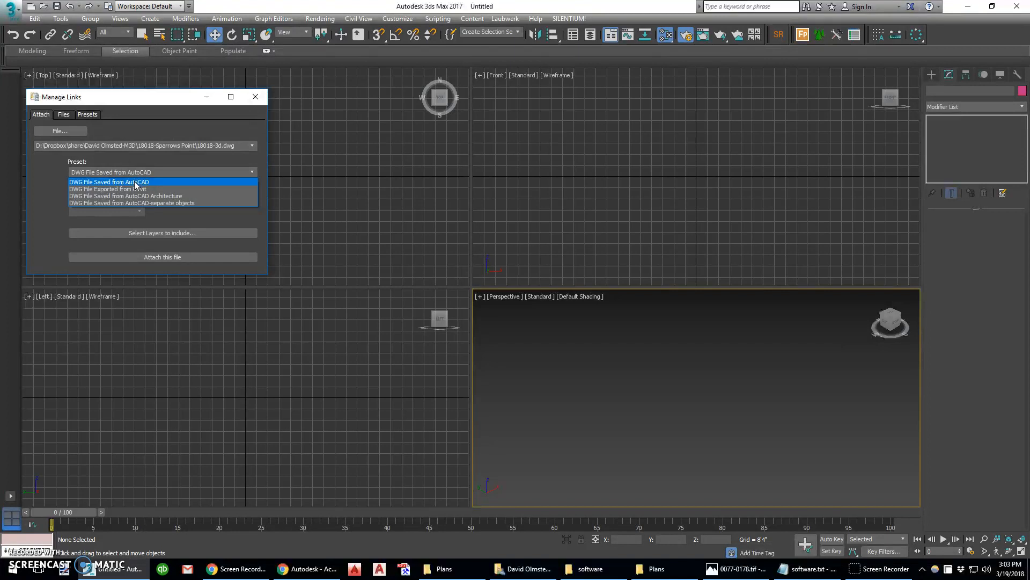
left_click(135, 182)
Step: Modify the DWG File Saved from AutoCAD preset to derive primitives by Layer, Blocks as Node Hierarchy, Split by Material, and save it
left_click(89, 114)
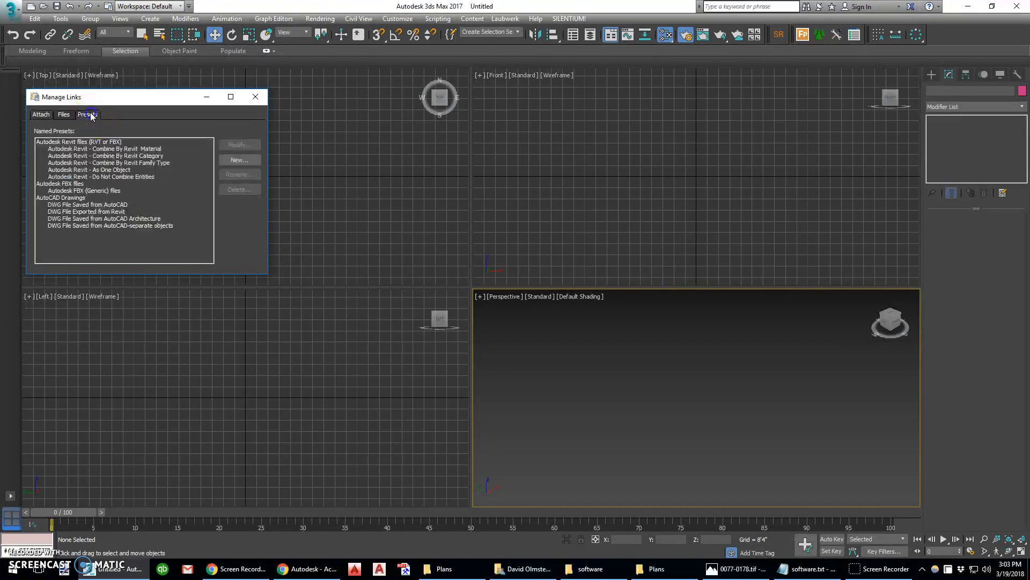
left_click(94, 204)
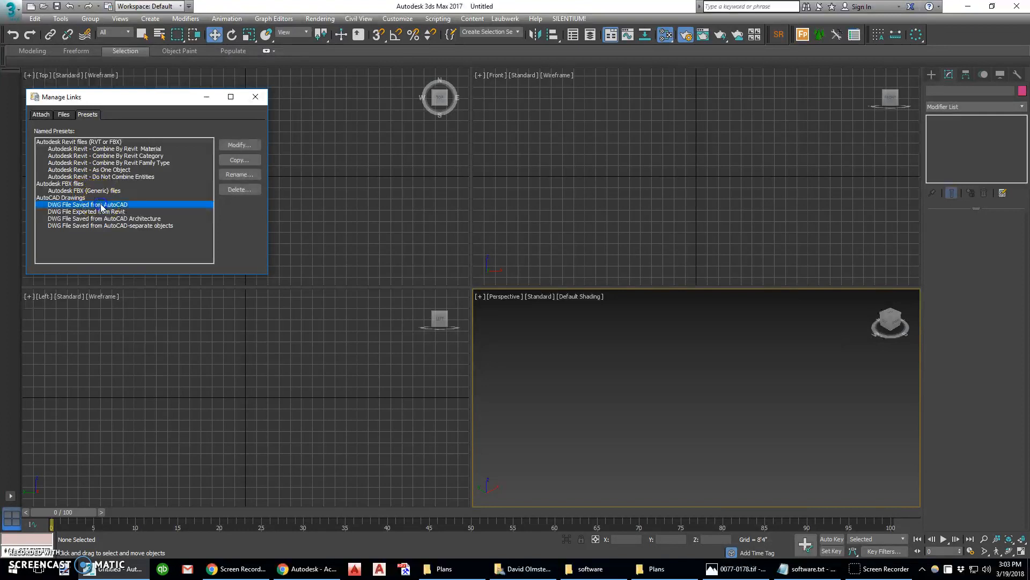
left_click(239, 146)
left_click_drag(475, 174, 122, 140)
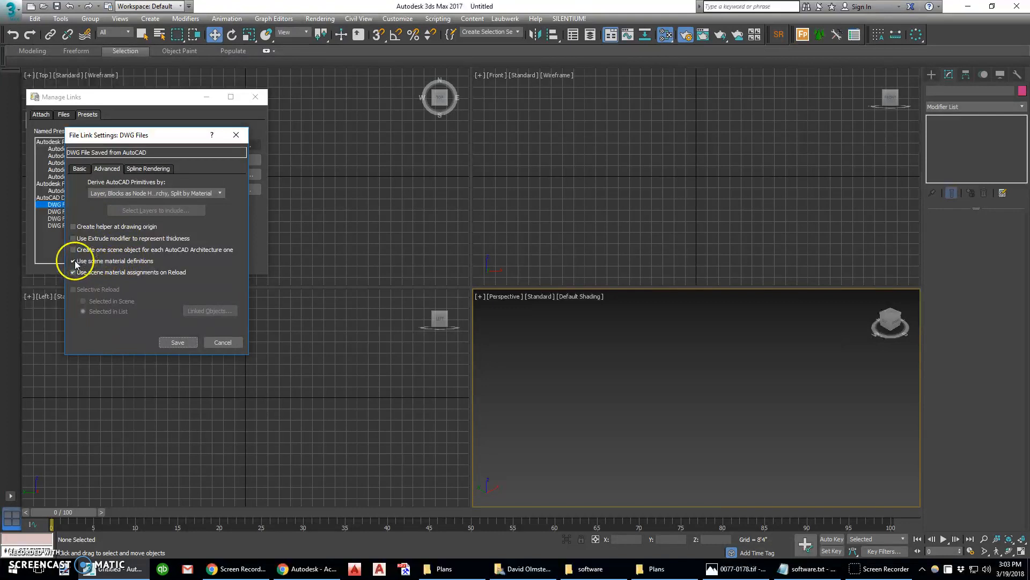
left_click(128, 193)
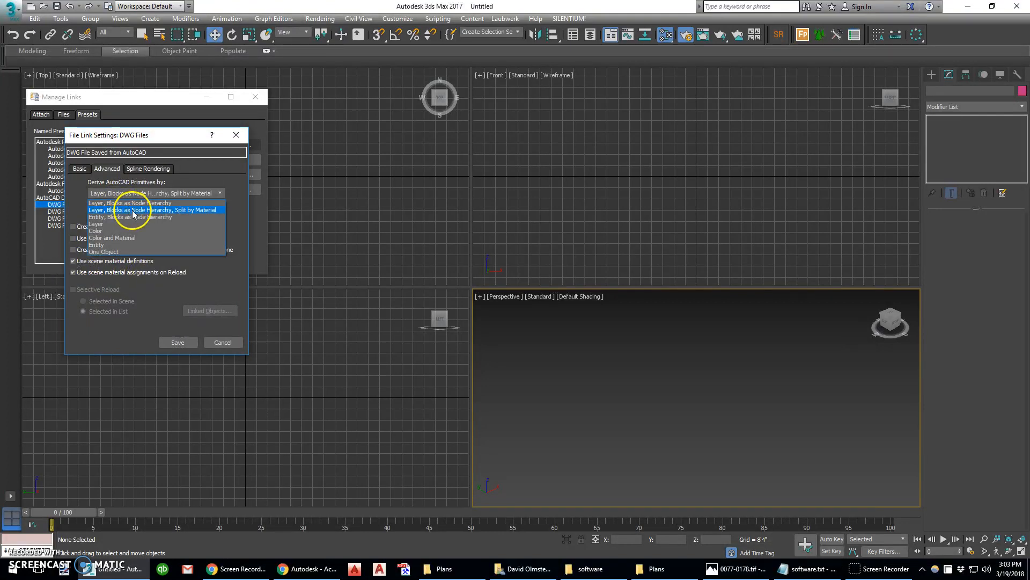
left_click(147, 214)
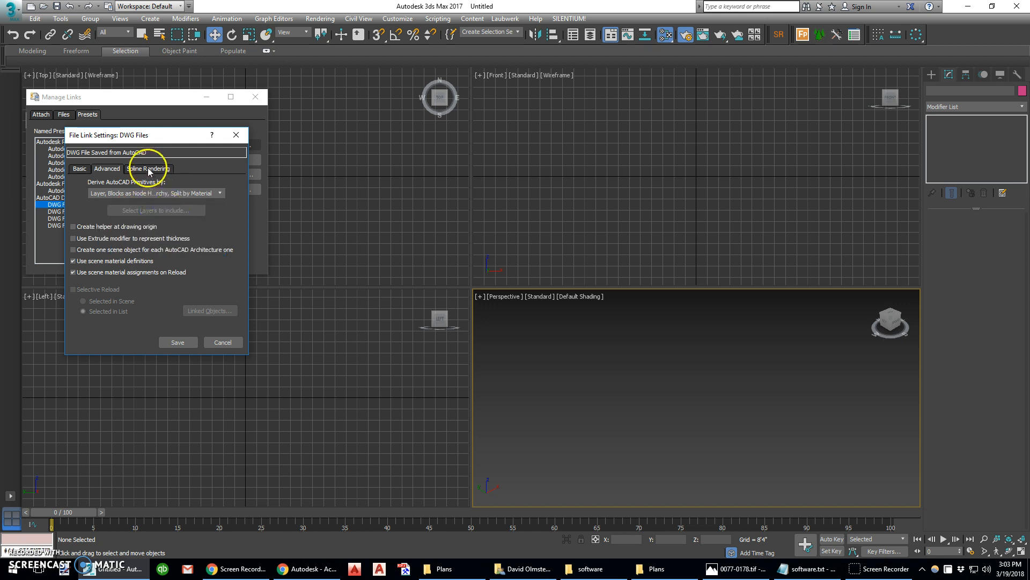
left_click(148, 170)
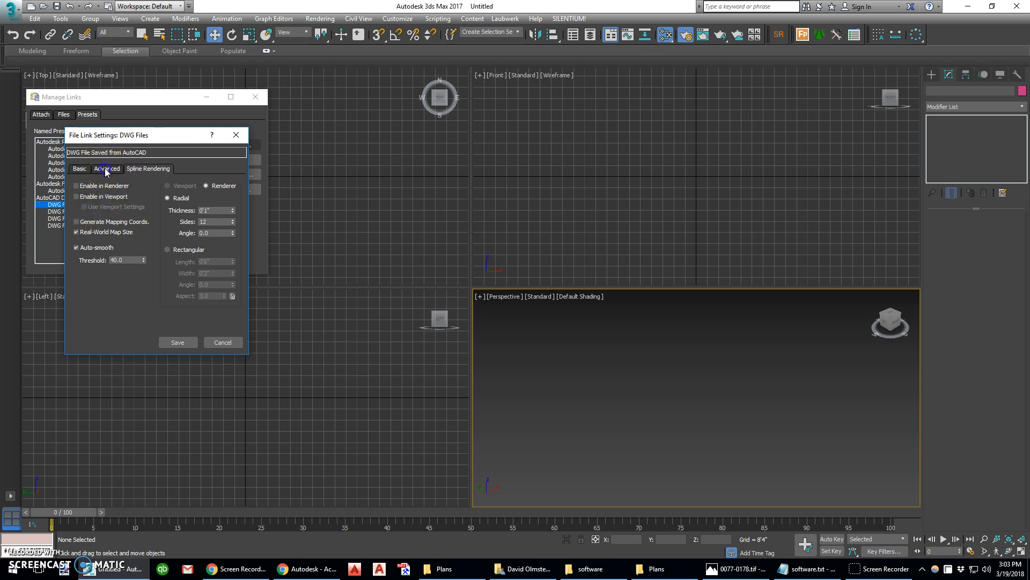
left_click(76, 170)
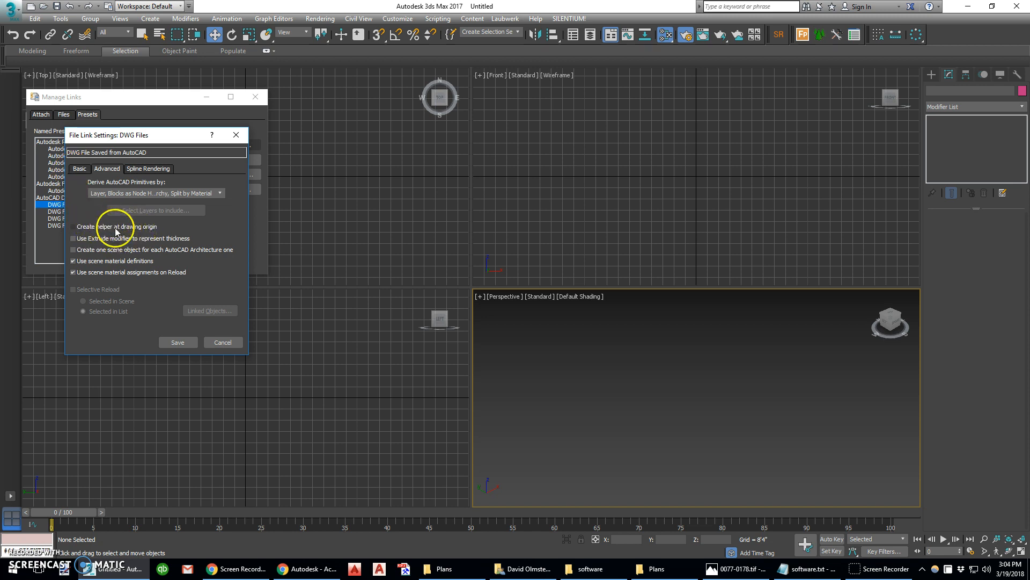
left_click(84, 170)
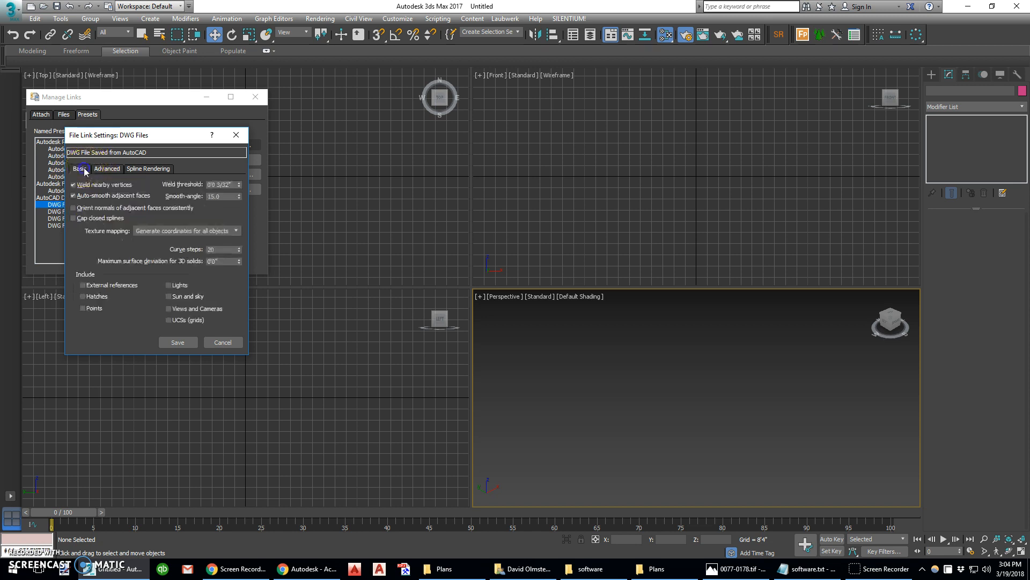
left_click(177, 343)
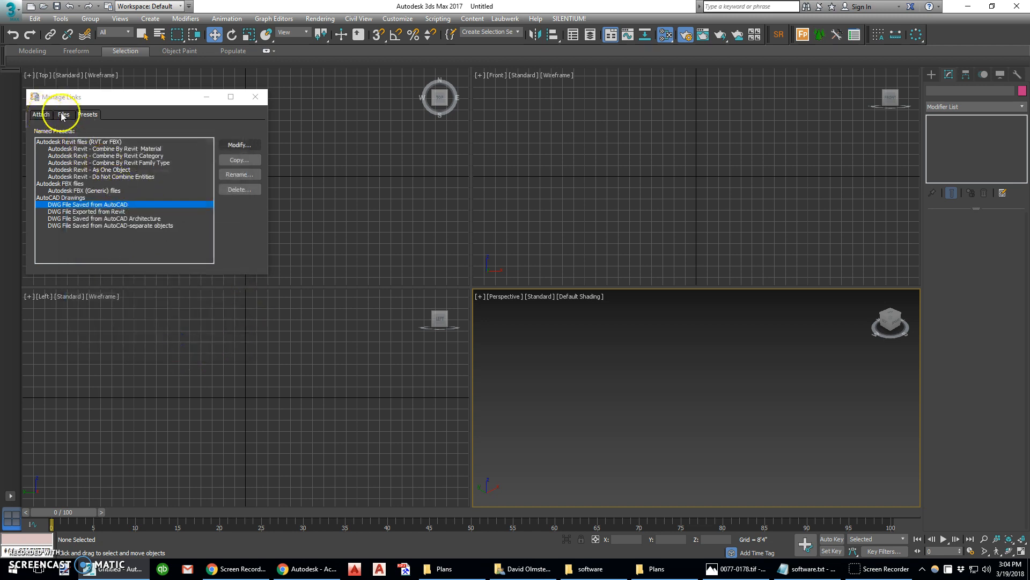
Step: Attach the chosen 18018-3d.dwg file to the scene and close the link manager
left_click(41, 115)
left_click(153, 258)
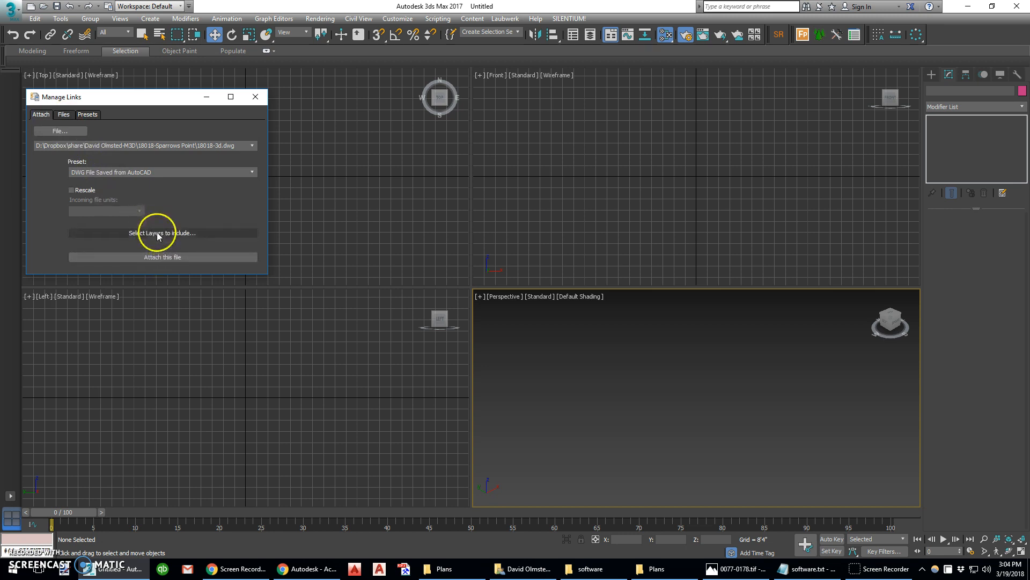
left_click(170, 256)
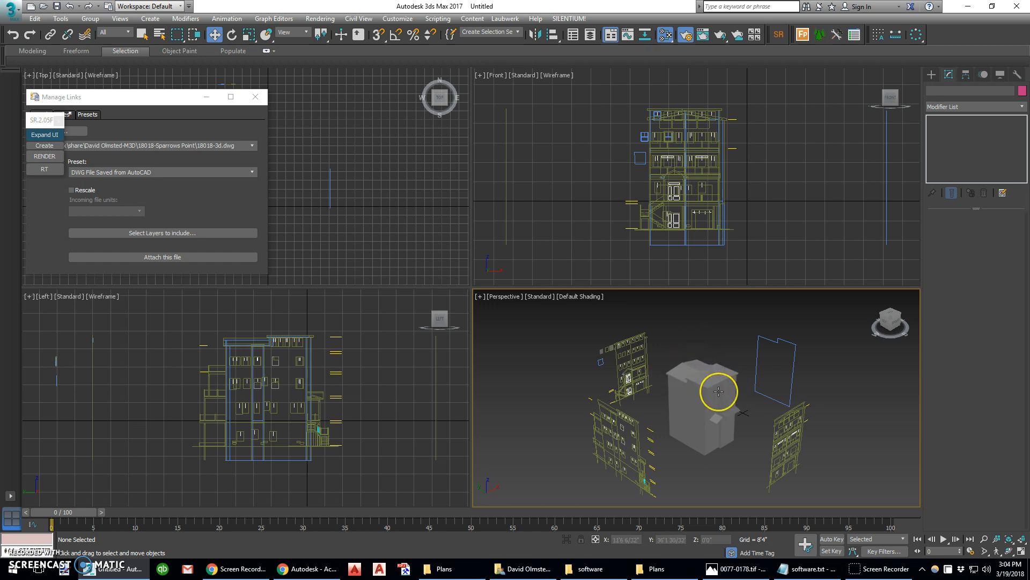
left_click(260, 98)
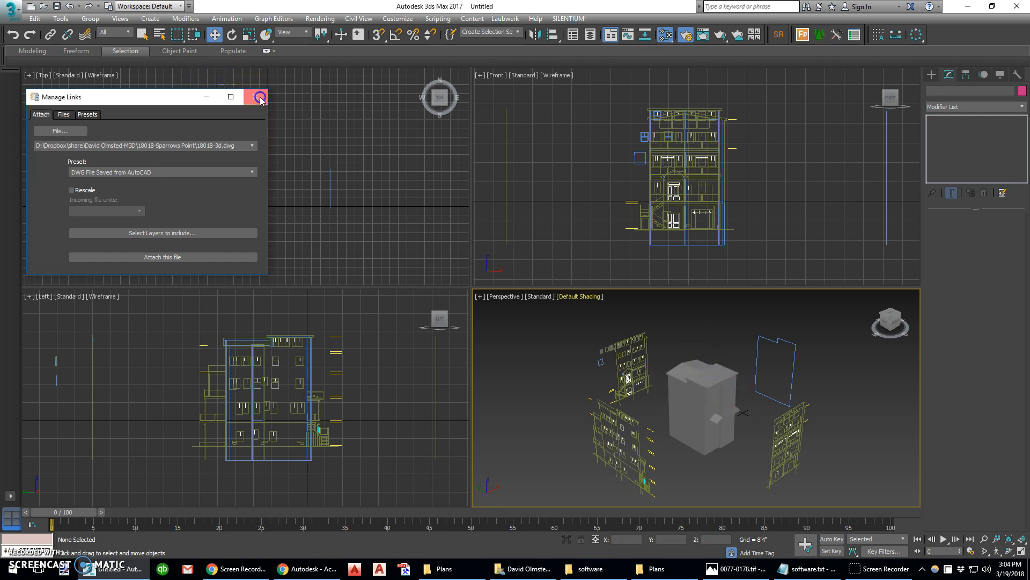
Step: Reload the linked 18018-3d.dwg file from the list of linked files and close the link manager
left_click(87, 111)
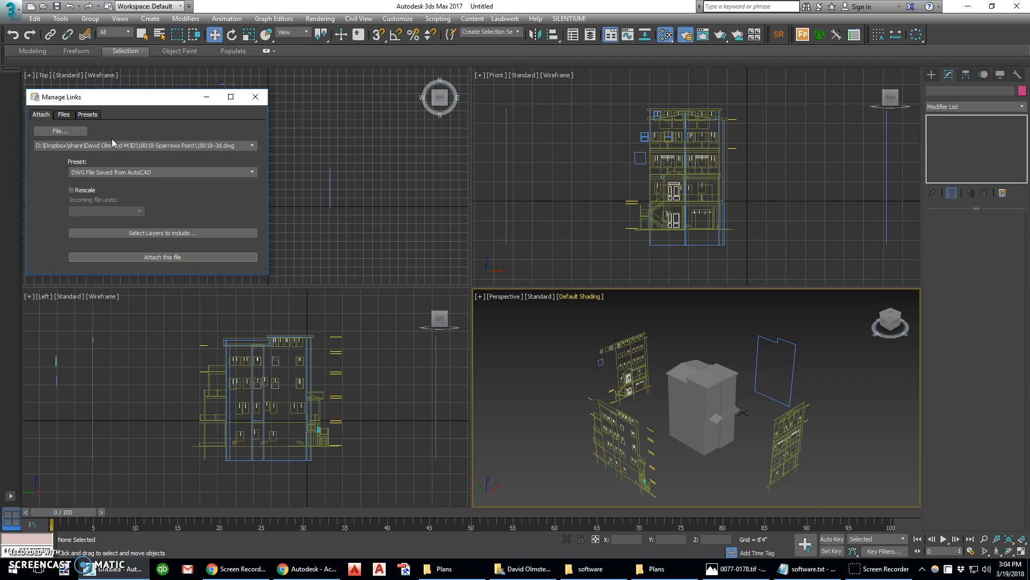
left_click(65, 115)
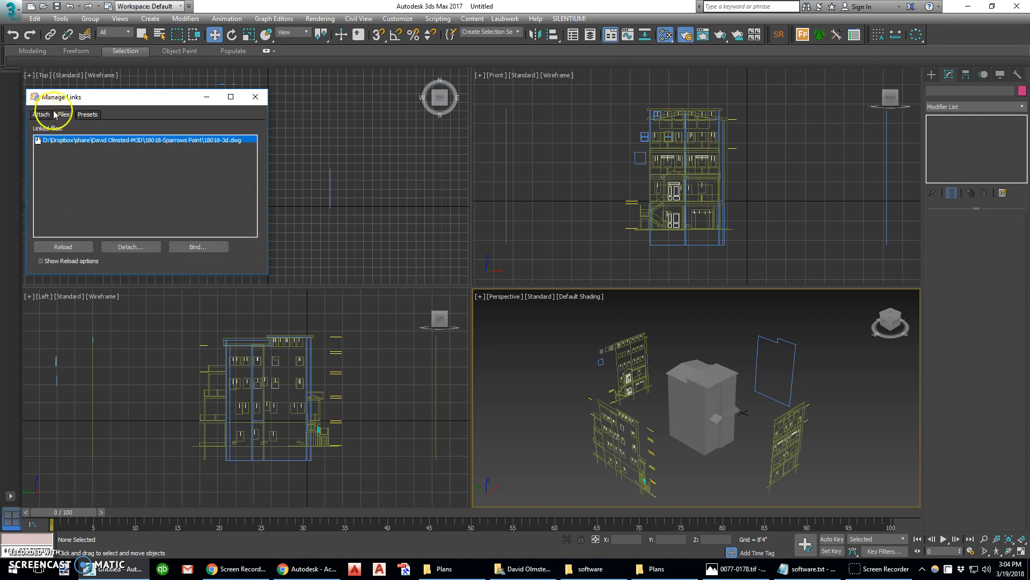
left_click(40, 140)
left_click(64, 247)
left_click(255, 97)
Step: Inspect the linked building in the Top and Left views and check the wall linework in the Front view
left_click(288, 150)
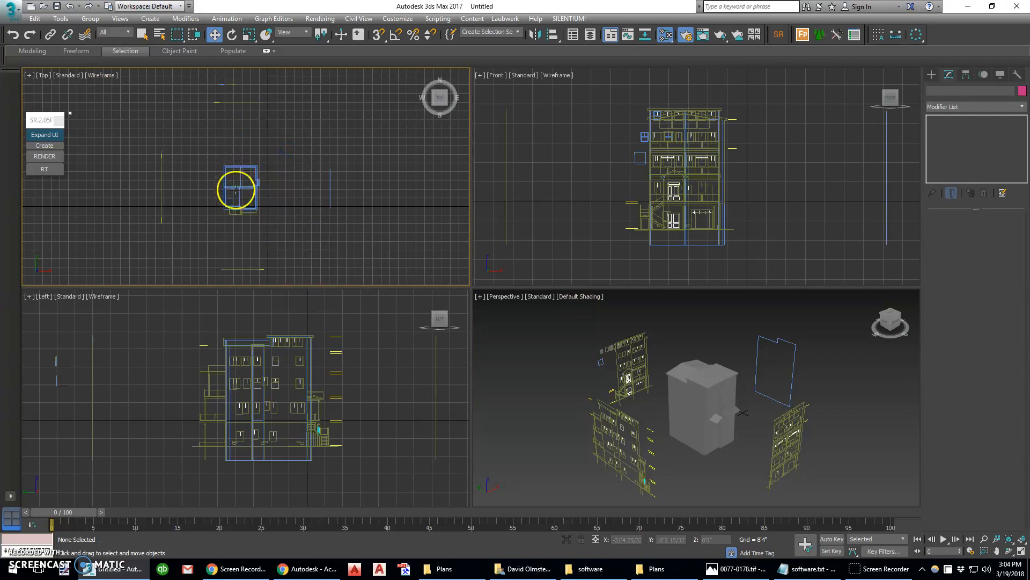
scroll(236, 193, "up", 6)
scroll(249, 142, "down", 3)
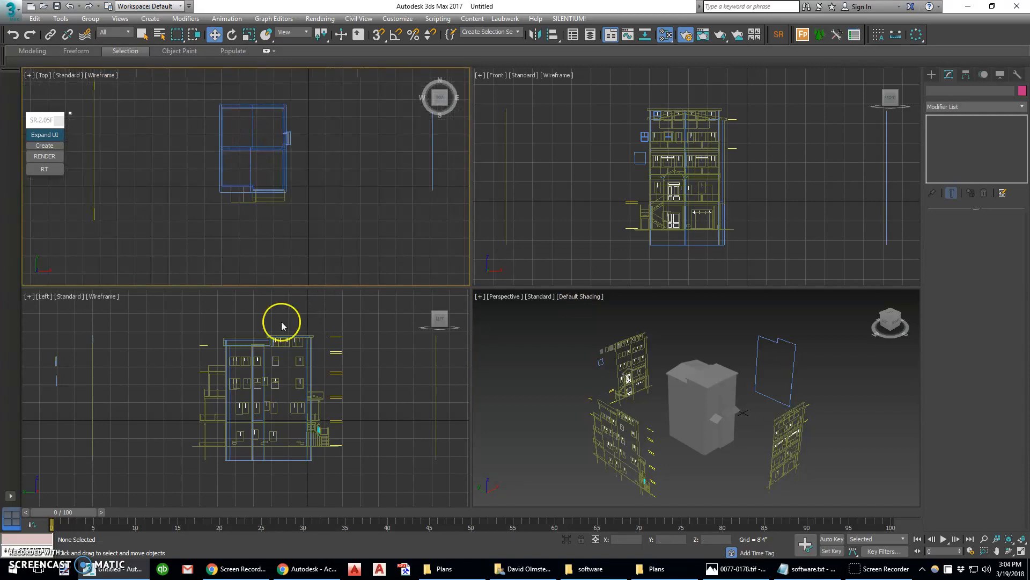
middle_click_drag(302, 359, 309, 383)
left_click(698, 137)
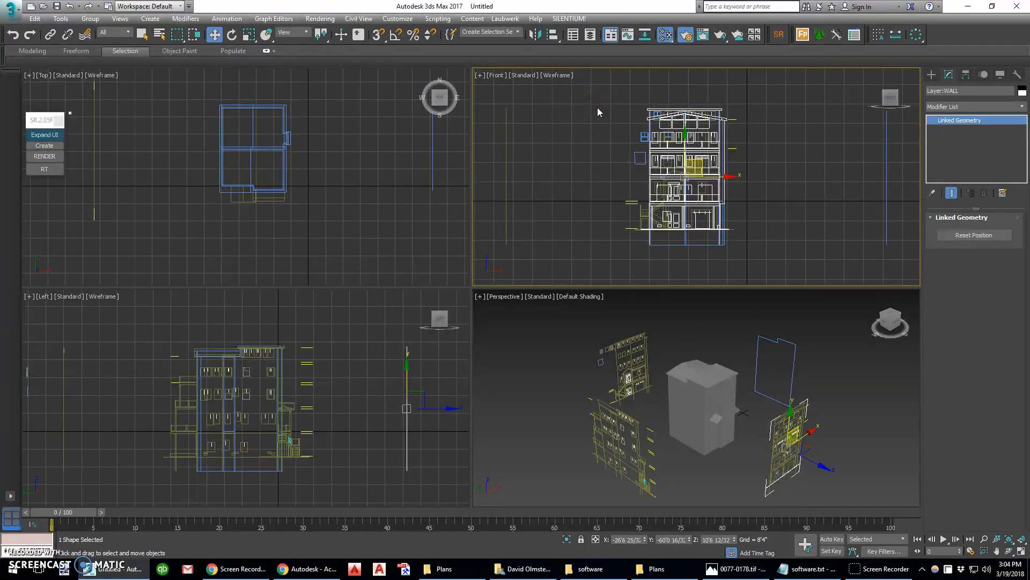
left_click(646, 125)
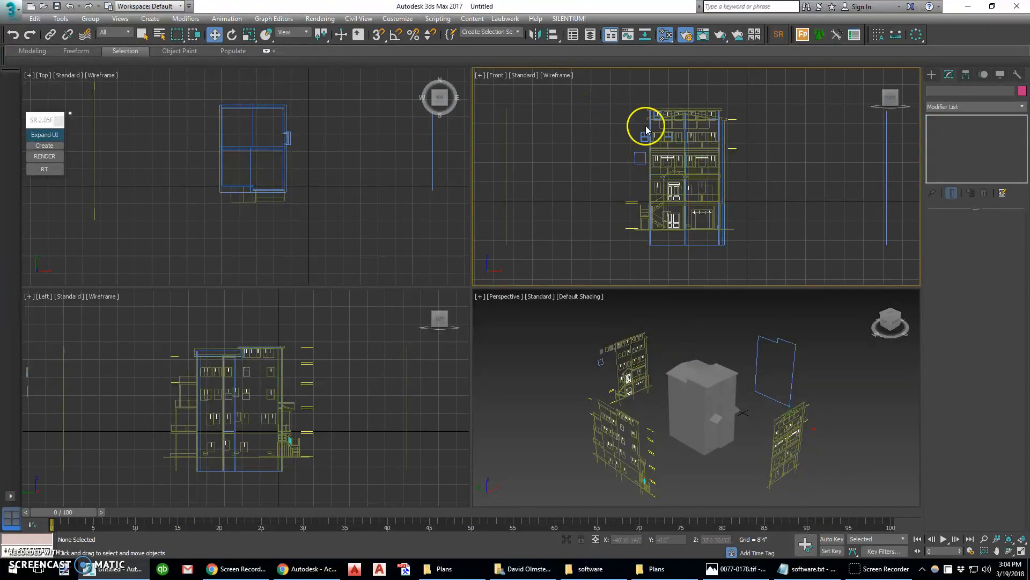
Step: Set the Front viewport's display style to Default Shading
left_click(559, 79)
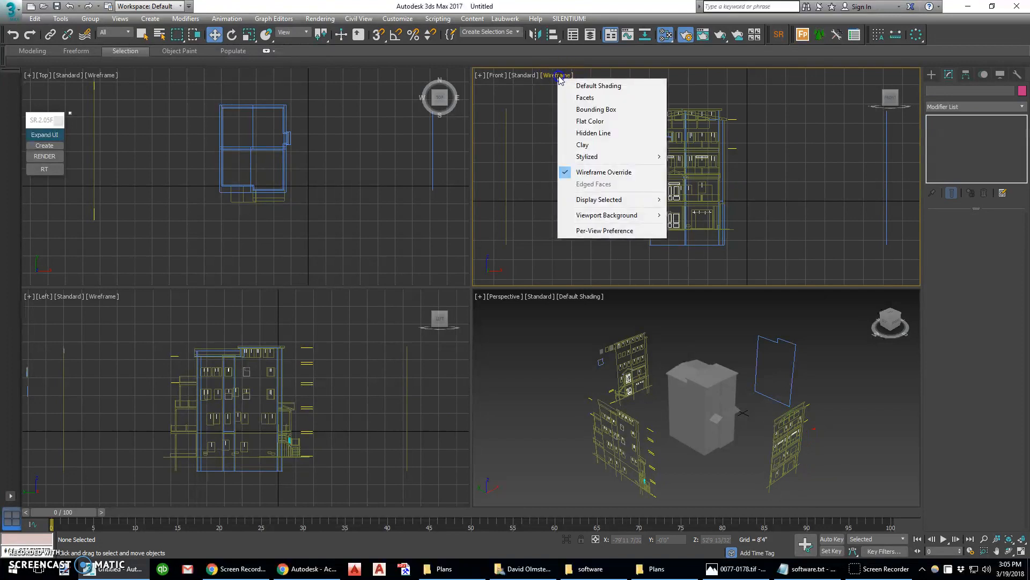
left_click(525, 77)
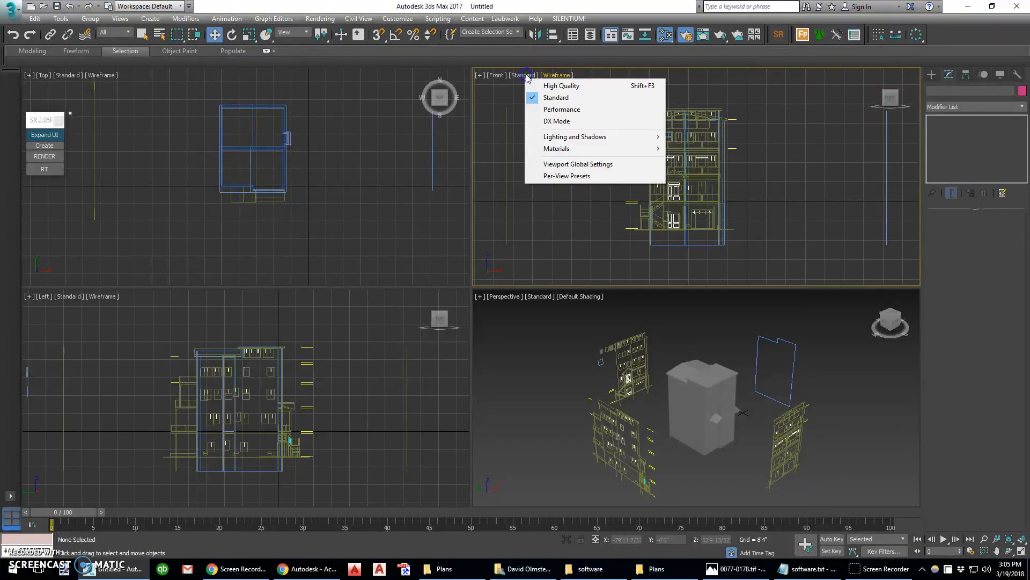
left_click(558, 75)
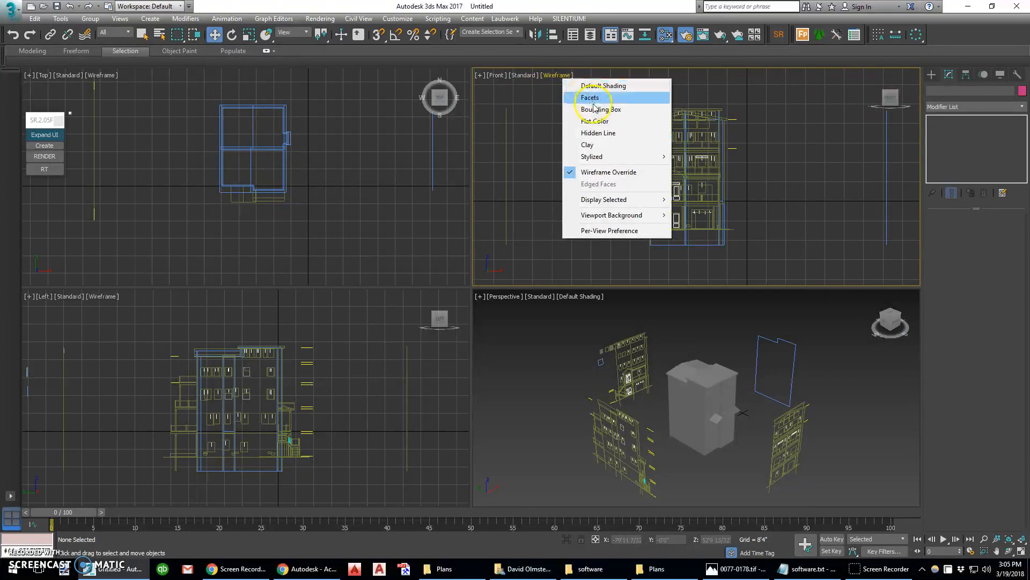
left_click(595, 85)
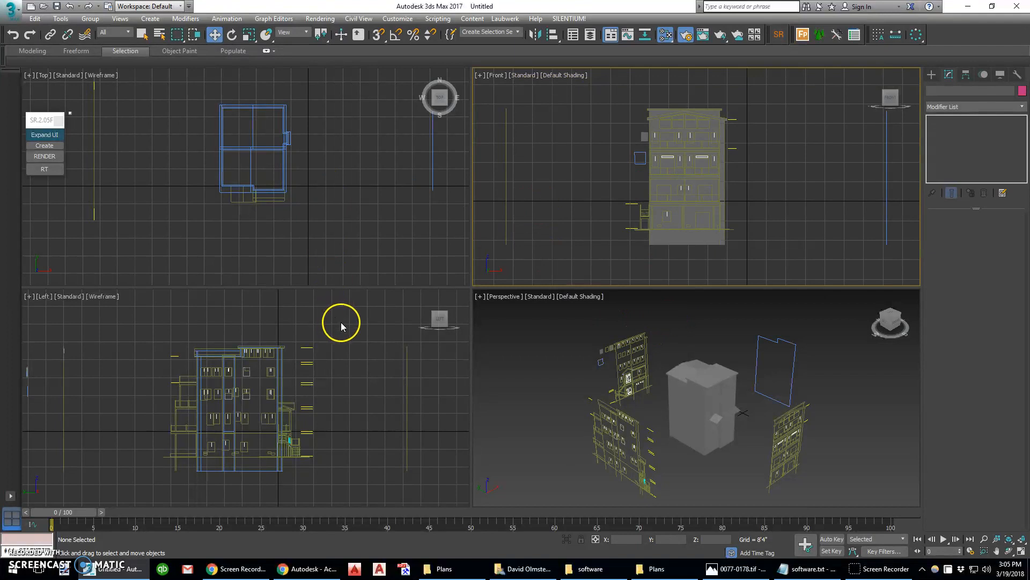
Step: Hide the grid in the Top, Front and Left viewports
left_click(365, 214)
key("g")
left_click(553, 203)
key("g")
left_click(568, 357)
left_click(376, 356)
key("g")
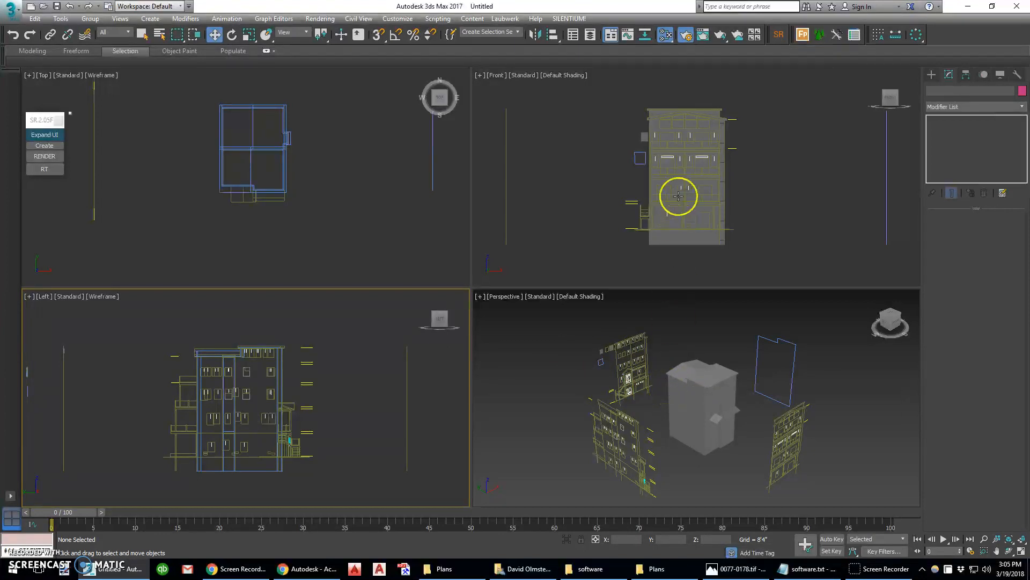
Step: Switch the Front viewport to a Perspective view, comparing it with the Orthographic projection
left_click(764, 134)
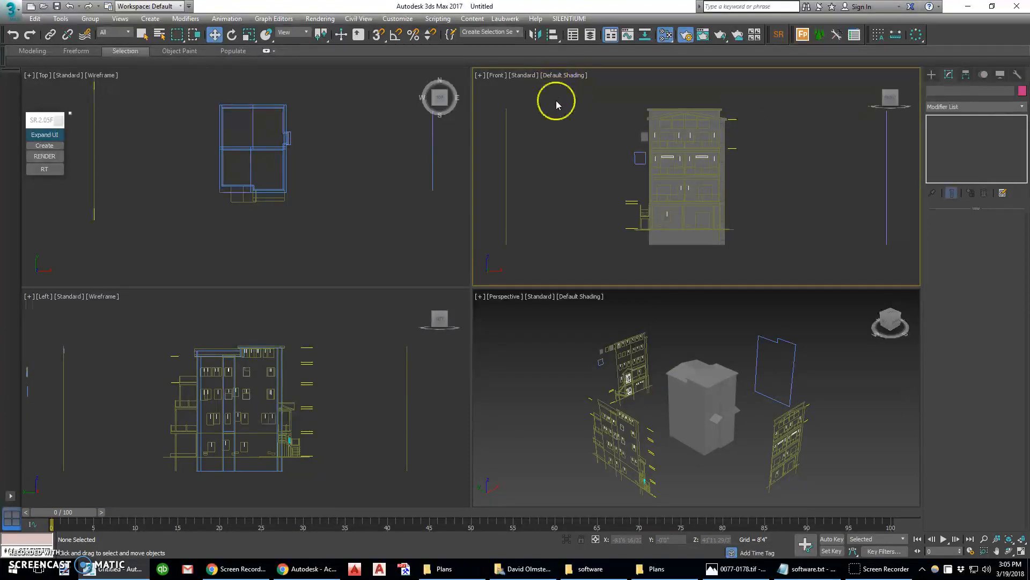
key("p")
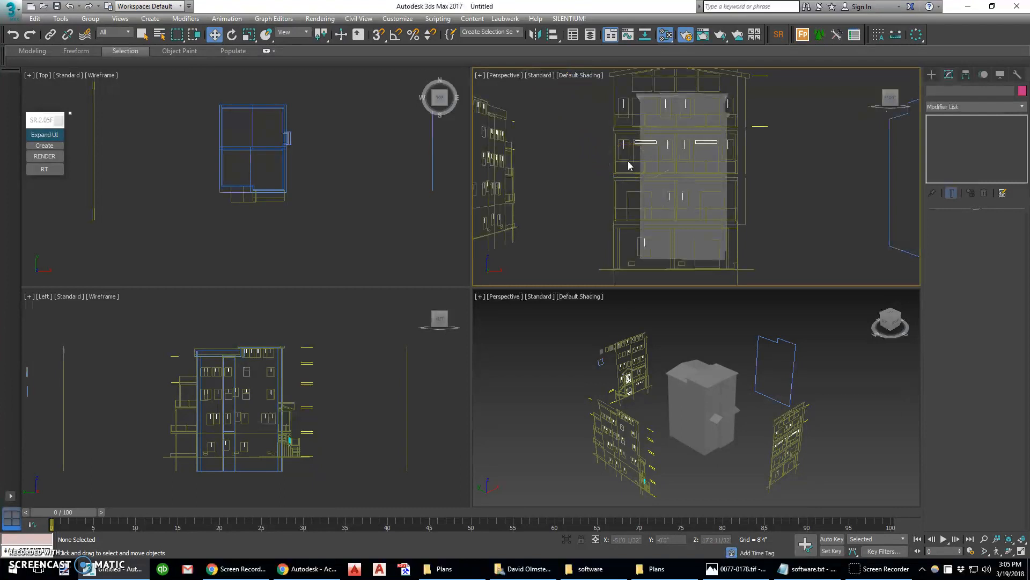
left_click(503, 75)
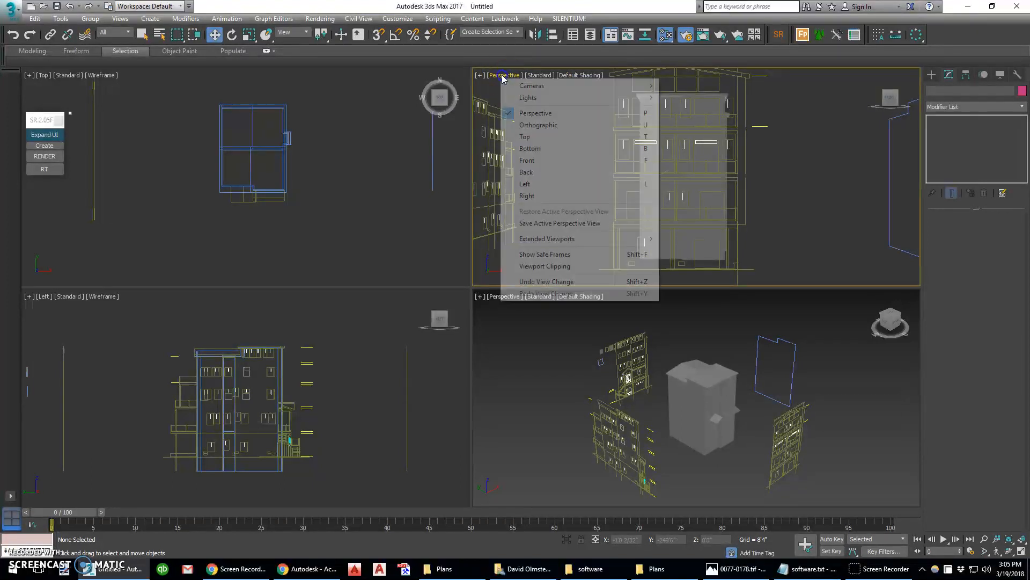
left_click(534, 125)
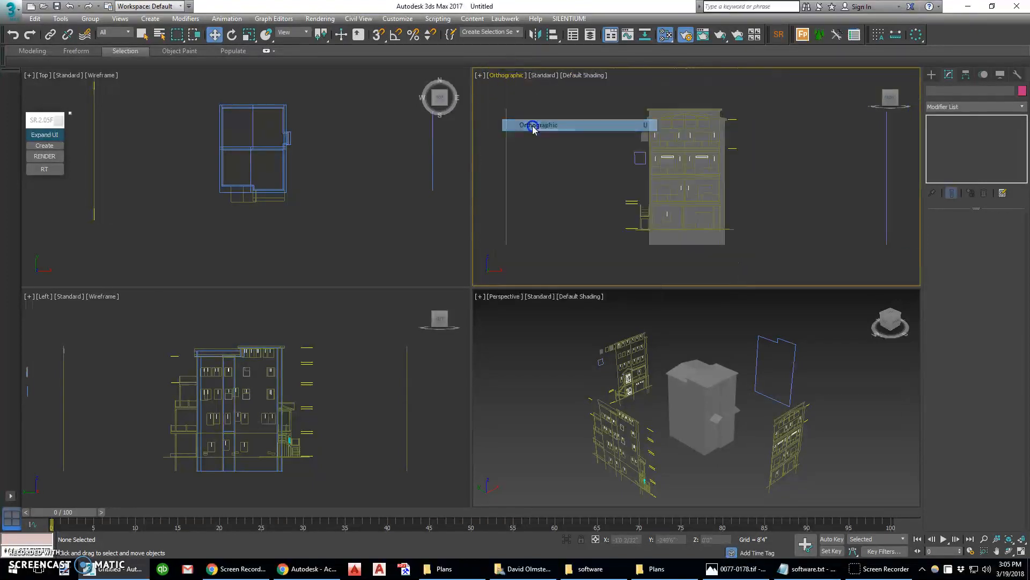
left_click(510, 75)
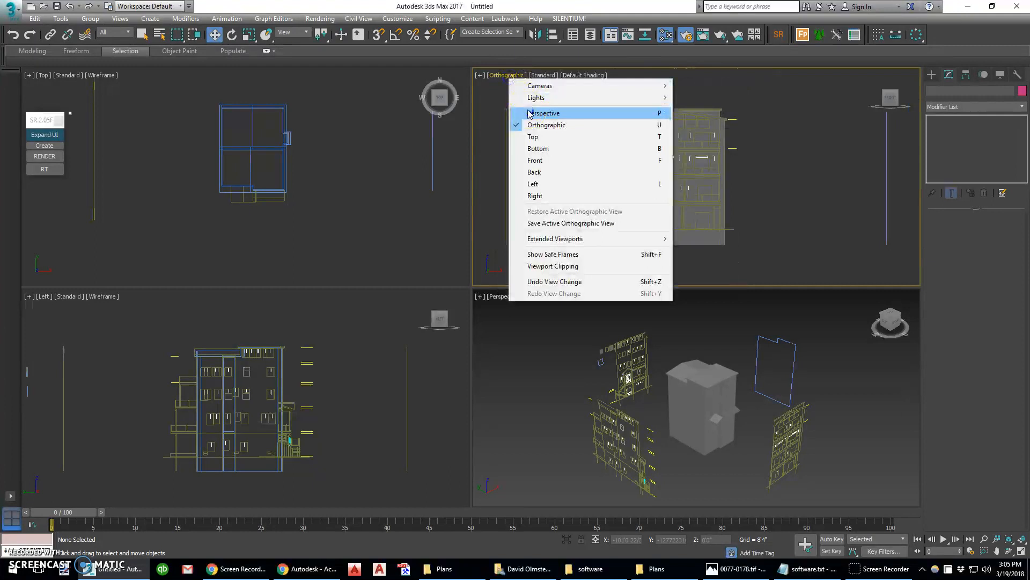
left_click(536, 114)
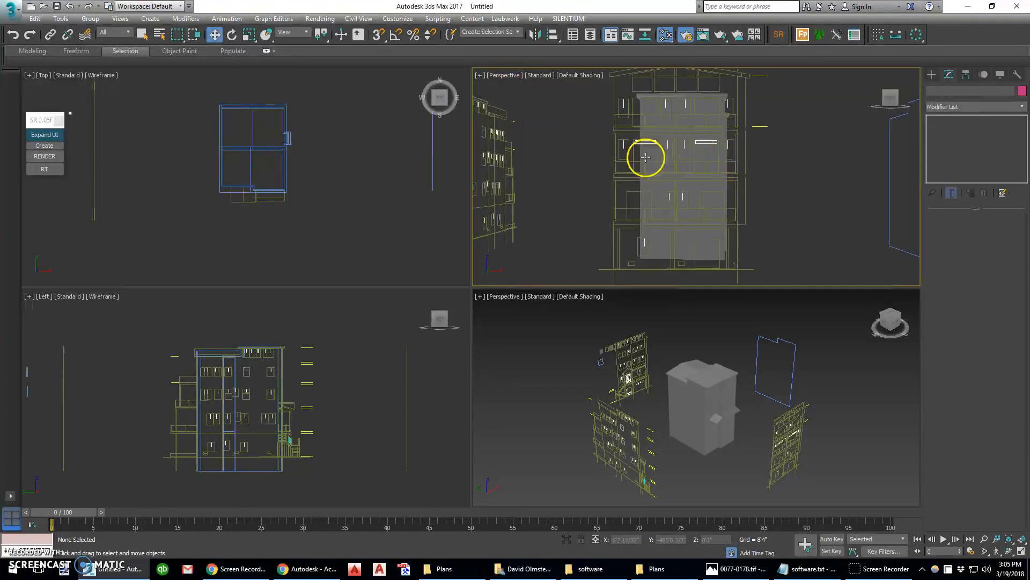
scroll(644, 160, "down", 2)
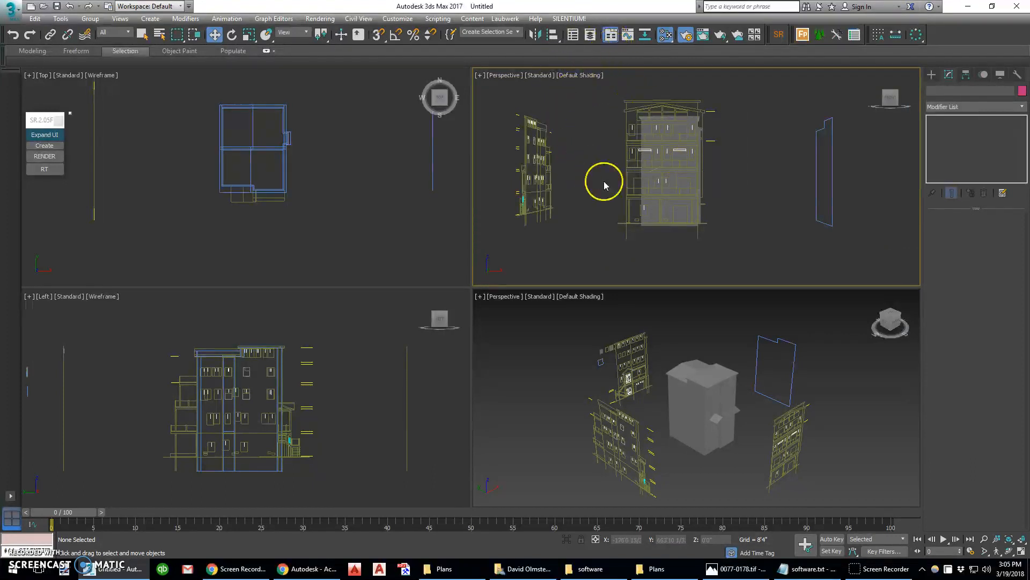
Step: Create a targeted Physical camera in the Top view, placed southeast of the building about 42' from a target at its southern wall
middle_click_drag(665, 168, 687, 180)
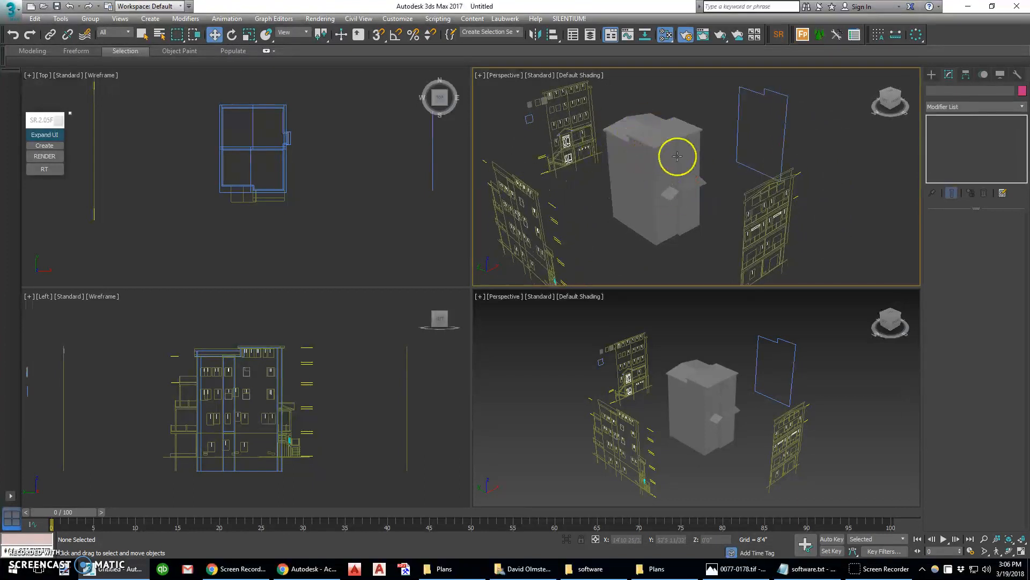
left_click(677, 334)
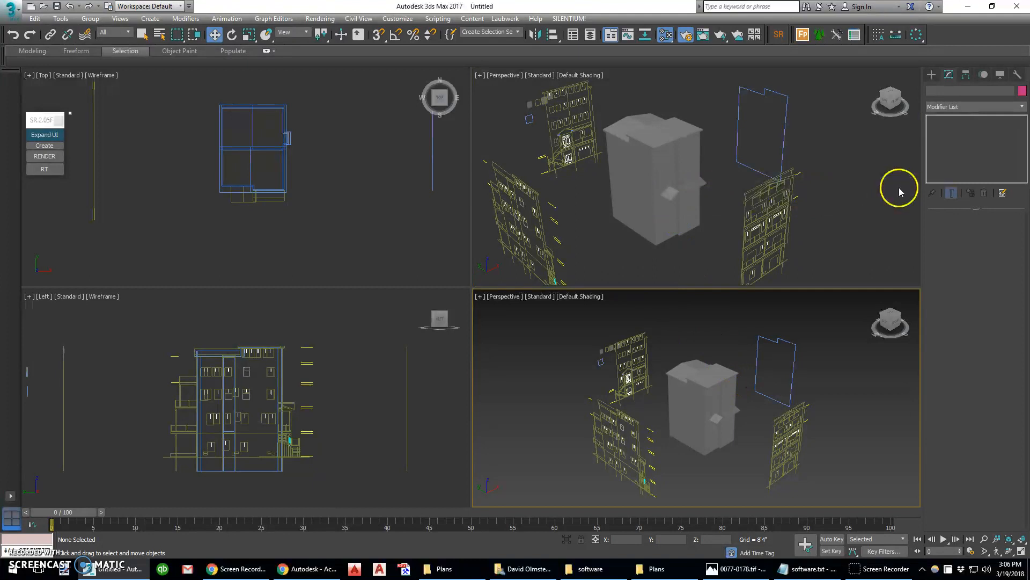
left_click(932, 75)
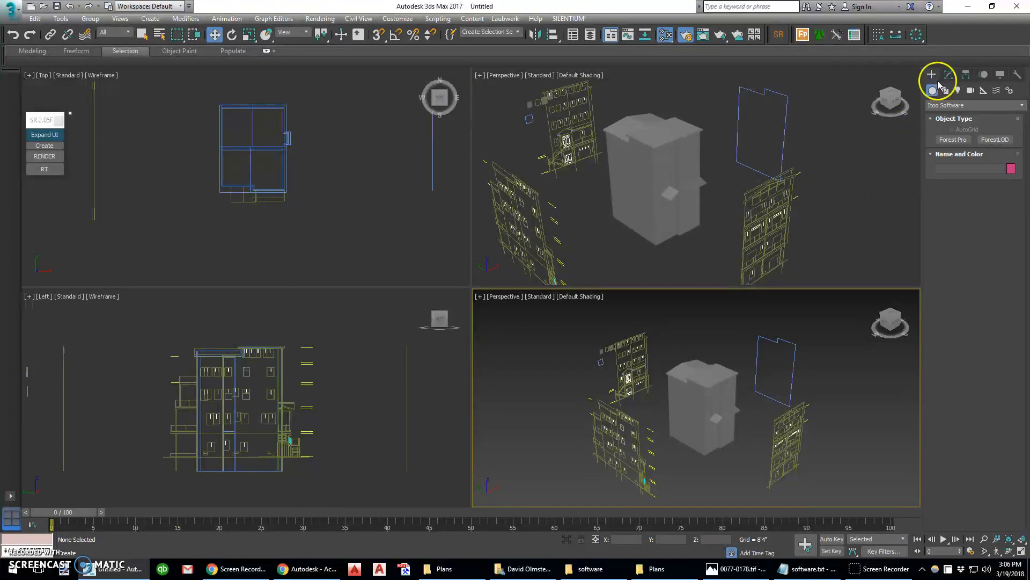
left_click(971, 91)
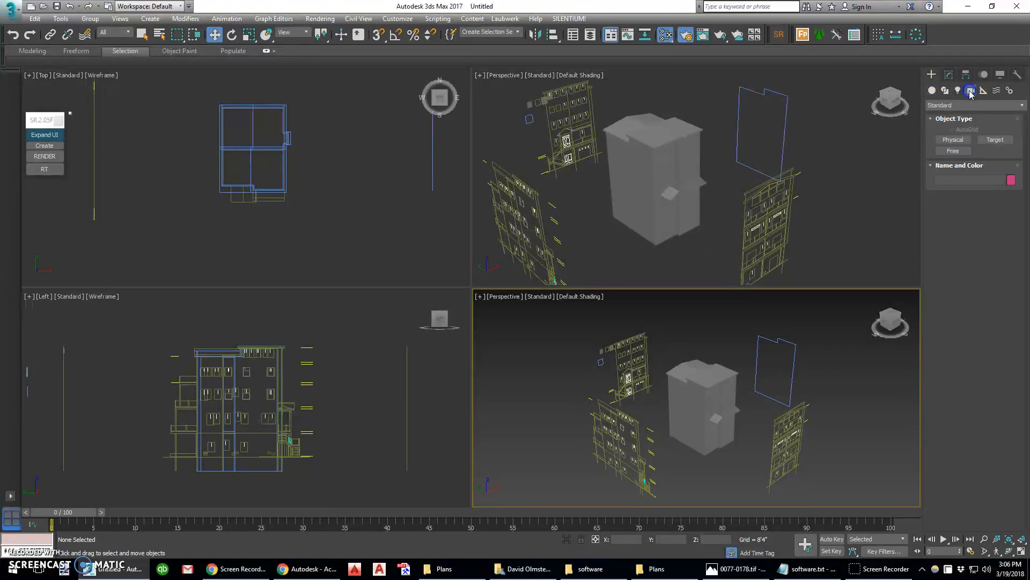
left_click(959, 141)
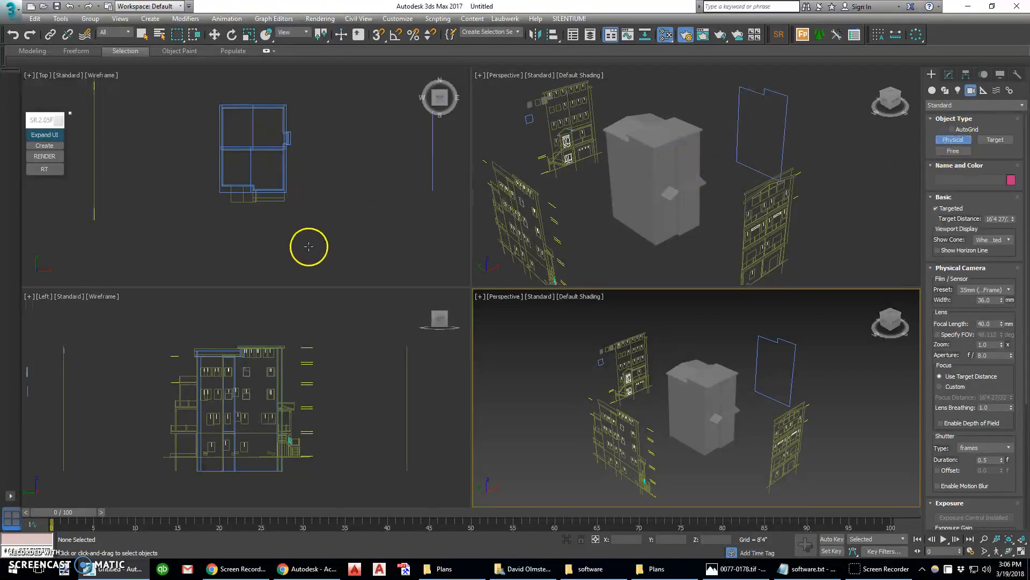
left_click_drag(307, 263, 268, 184)
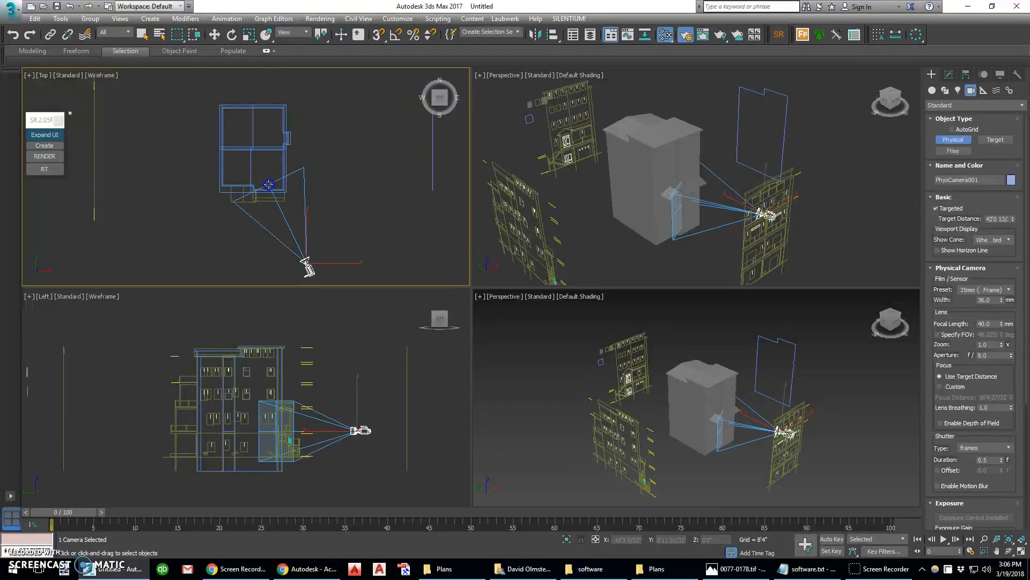
Step: Isolate the selected camera, and exit isolation to bring back the rest of the scene
right_click(601, 313)
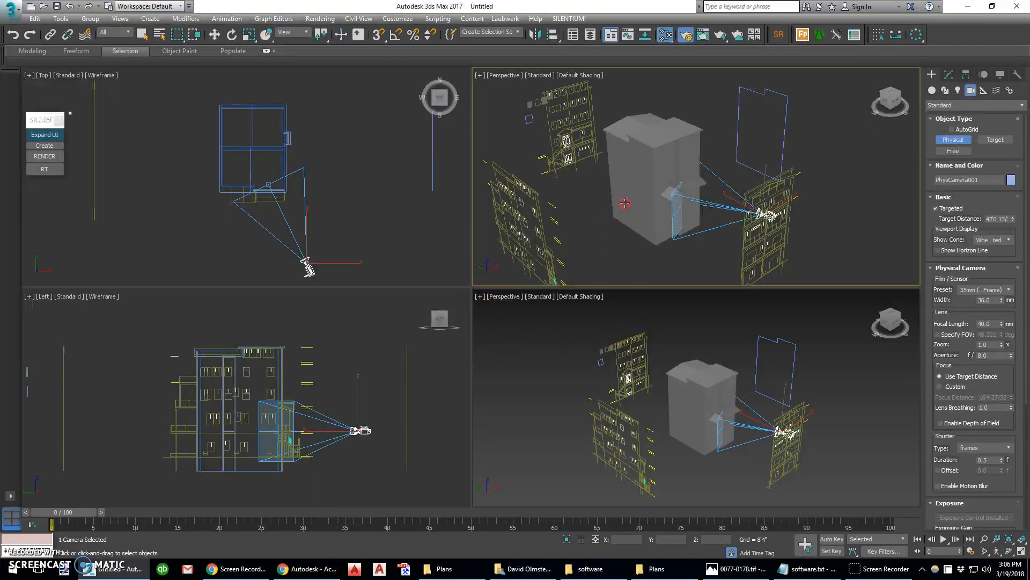
right_click(393, 197)
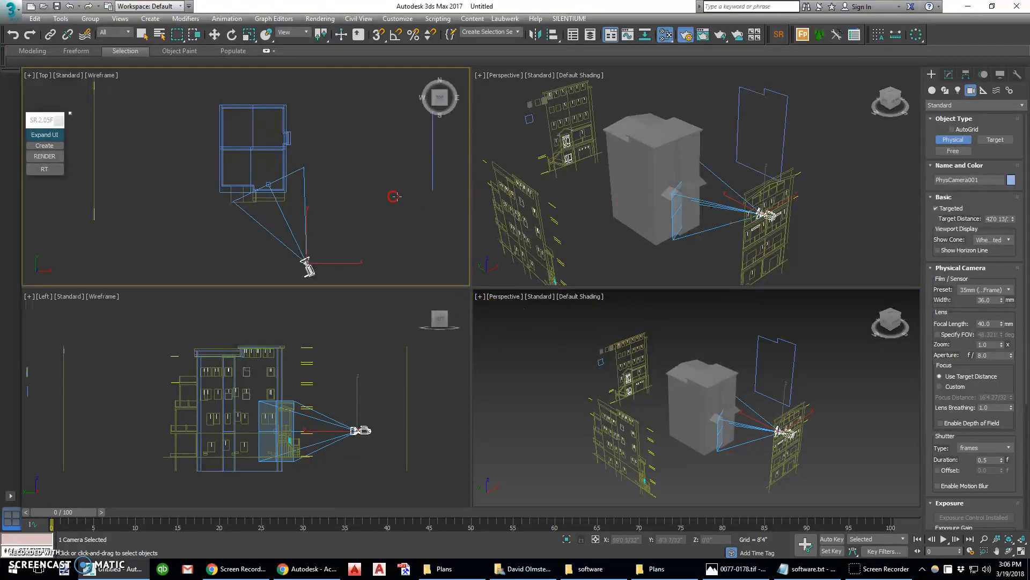
left_click(603, 292)
key("alt+q")
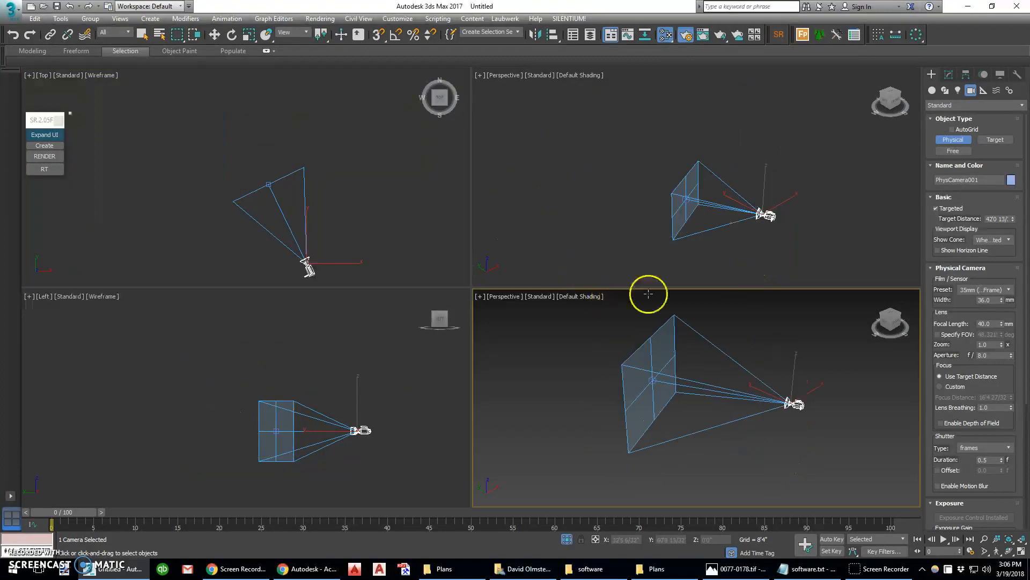
right_click(343, 171)
key("alt+q")
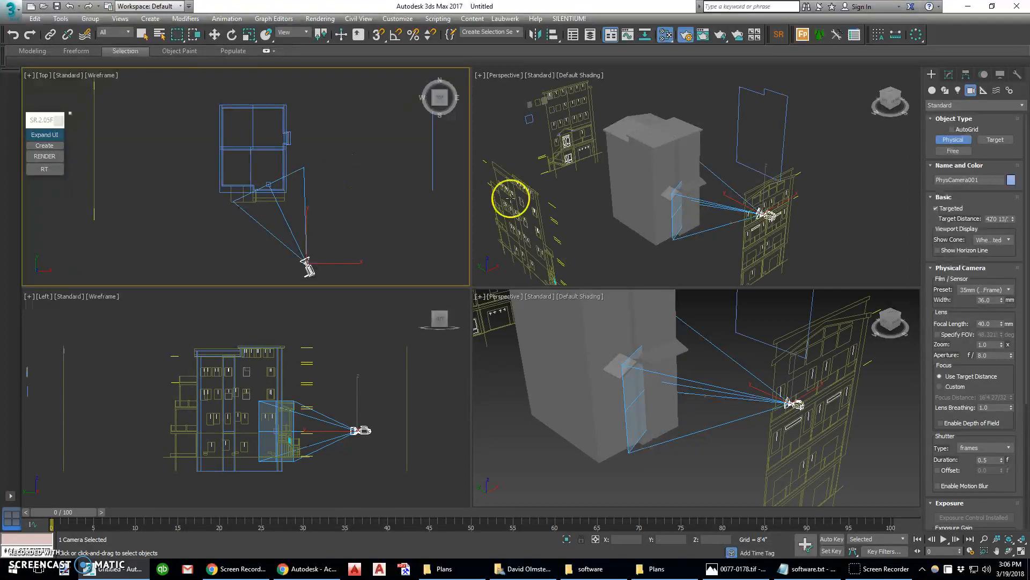
Step: Maximize the upper Perspective viewport, orbit around the building and camera, and restore the four-viewport layout
right_click(600, 199)
key("alt+w")
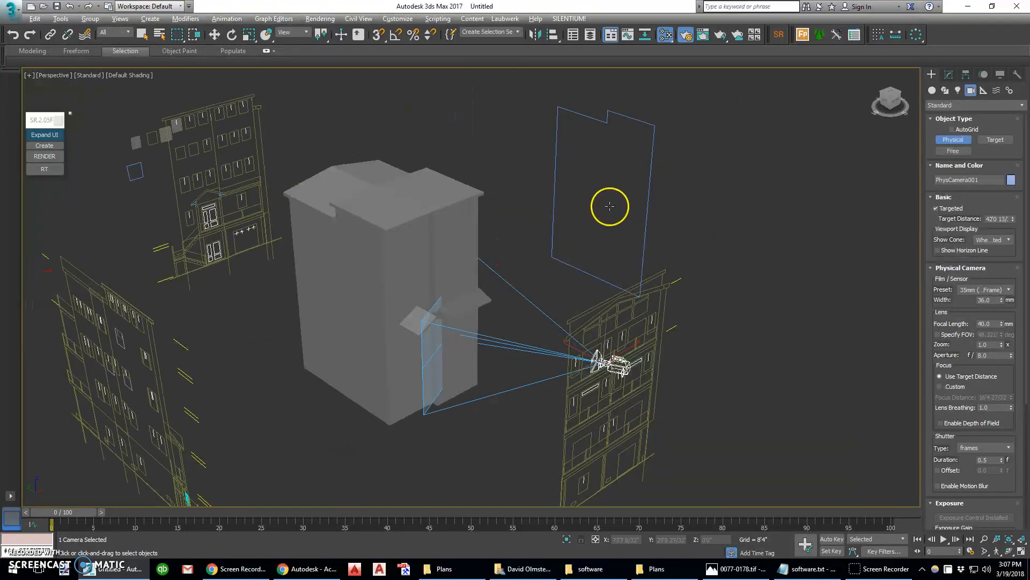
key("alt+w")
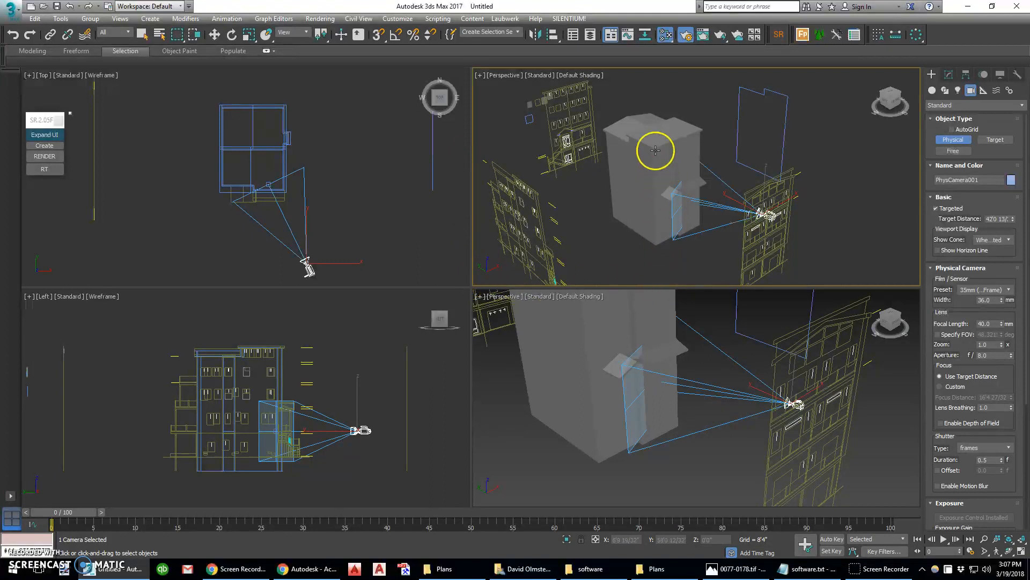
key("alt+w")
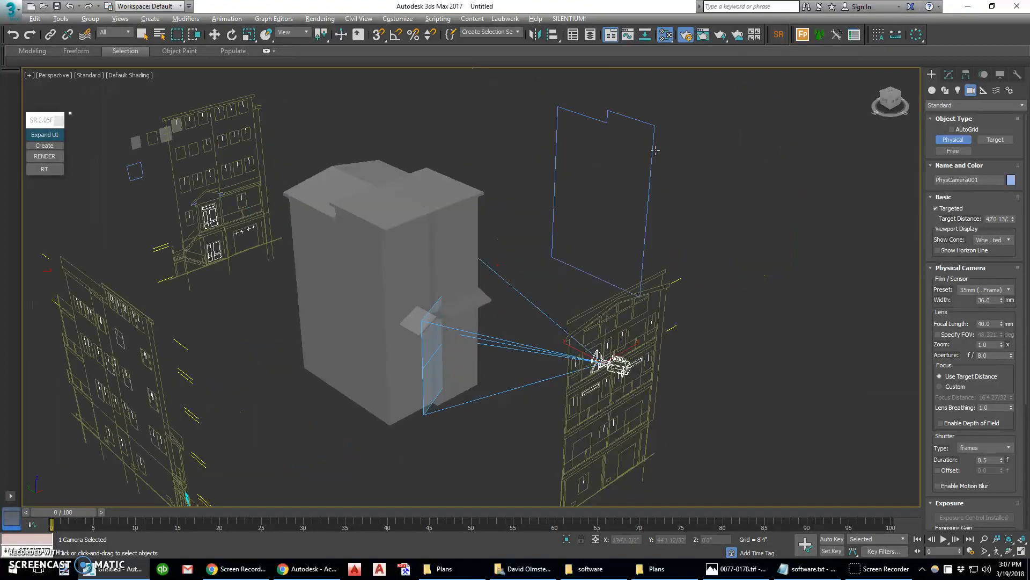
middle_click_drag(462, 271, 431, 259, "alt")
key("alt+w")
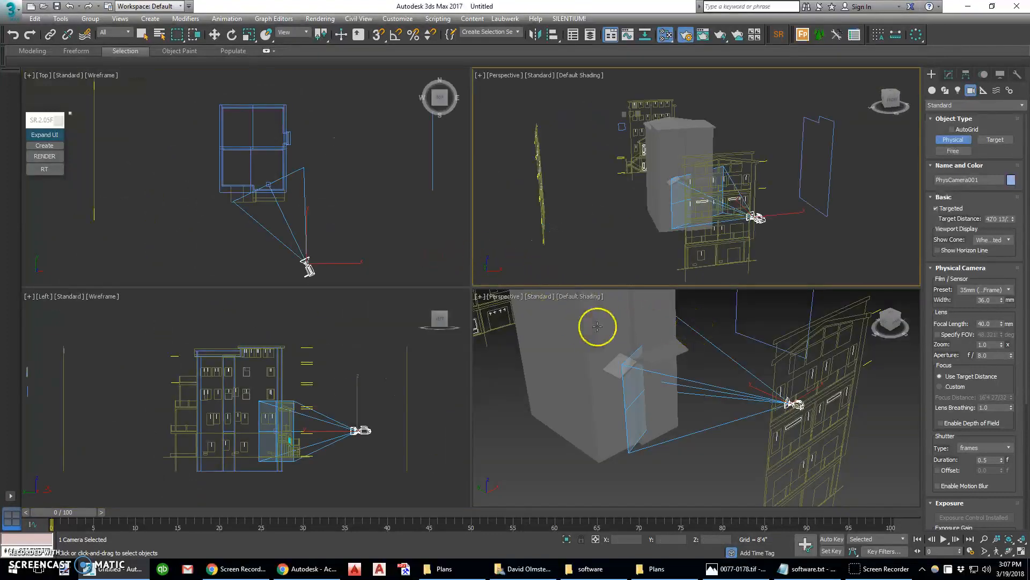
Step: Switch the lower Perspective viewport to the physical camera's view and turn on Edged Faces
middle_click(618, 327)
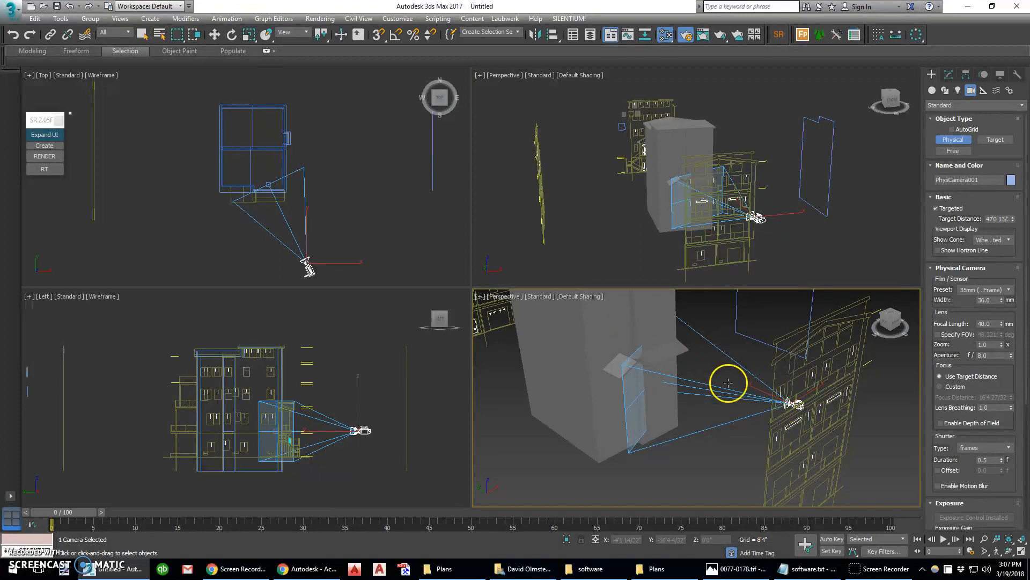
key("c")
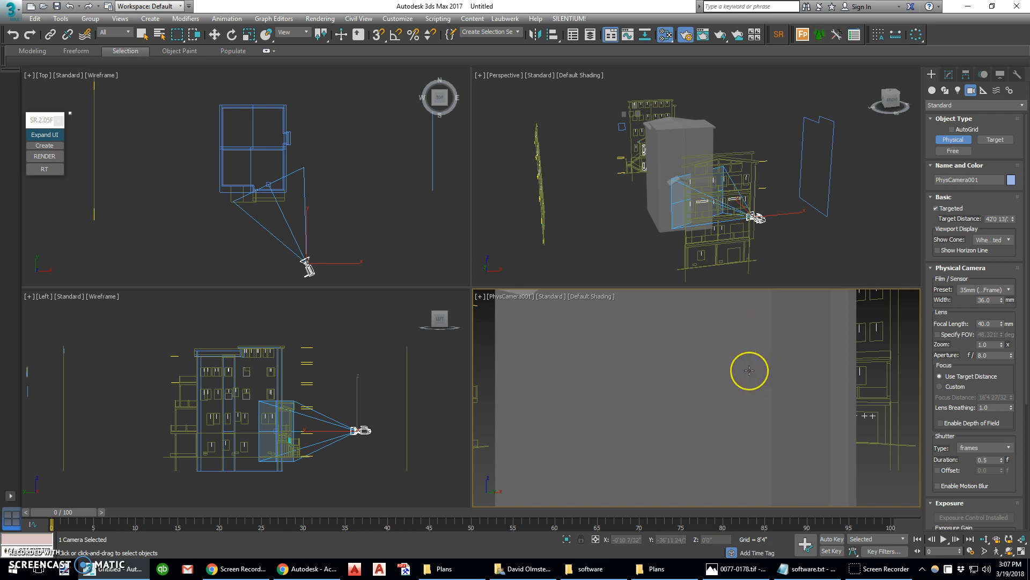
key("F4")
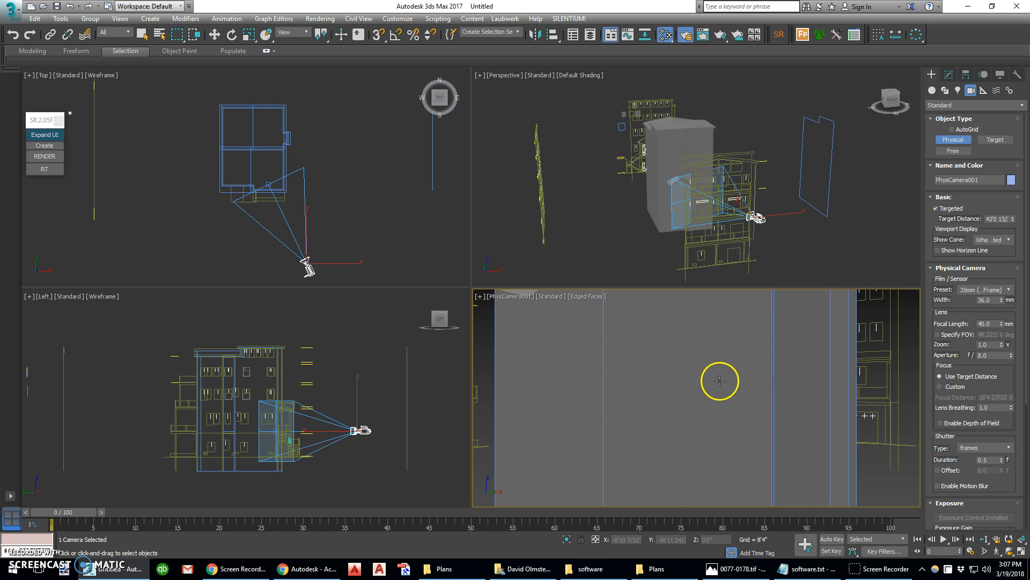
Step: Move the physical camera a little farther southeast of the building in the Top view
left_click(336, 252)
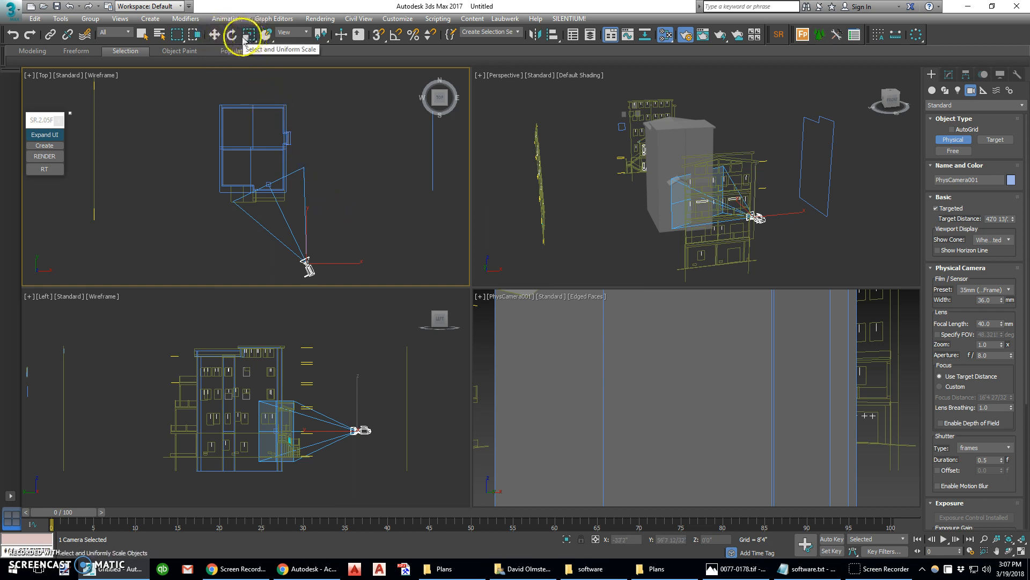
left_click(215, 34)
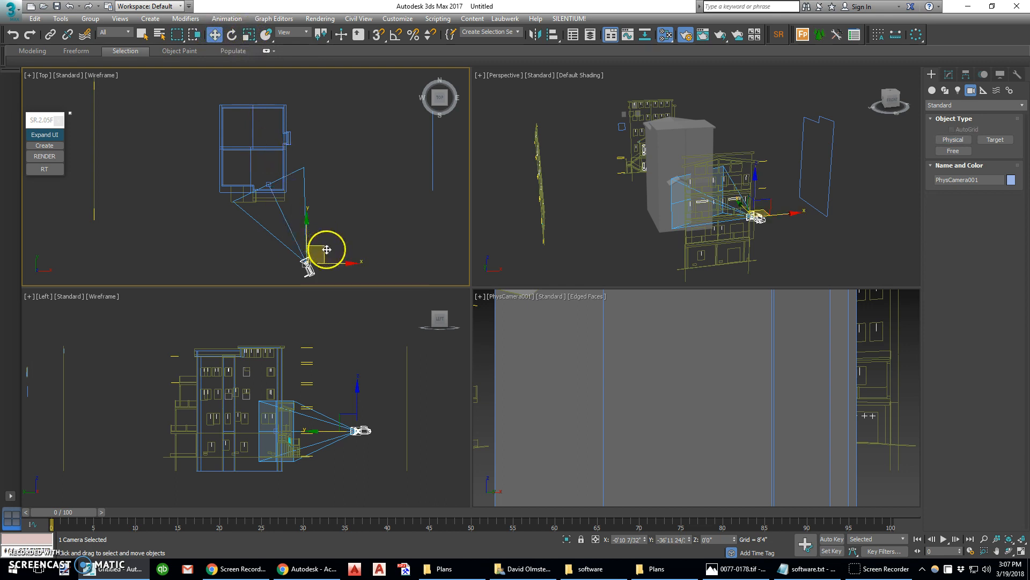
middle_click_drag(325, 246, 333, 204)
left_click_drag(328, 205, 340, 228)
Step: Select the camera's target and raise it about 5' in the Left view
left_click(275, 139)
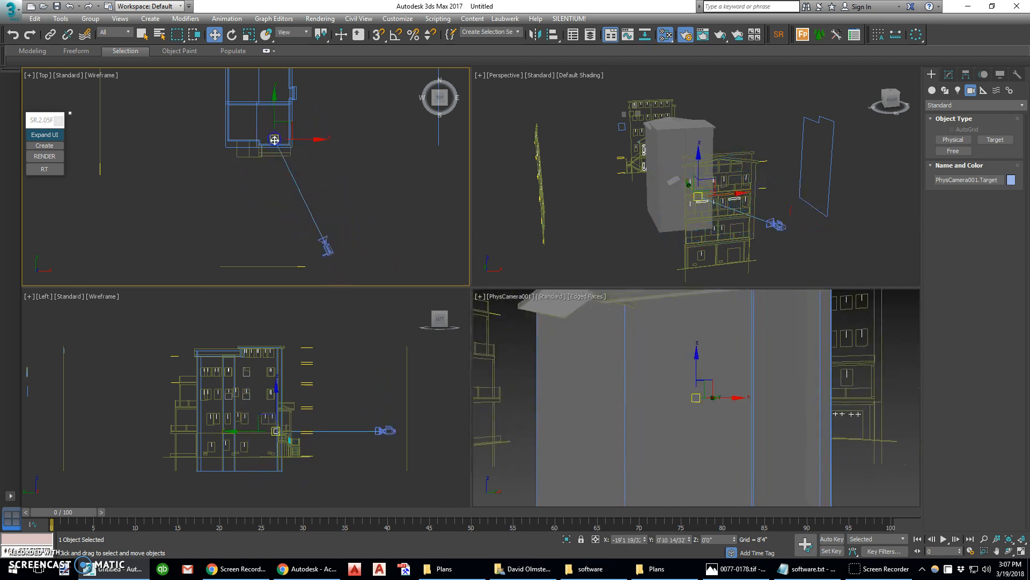
right_click(279, 422)
scroll(279, 421, "up", 5)
left_click_drag(277, 413, 281, 365)
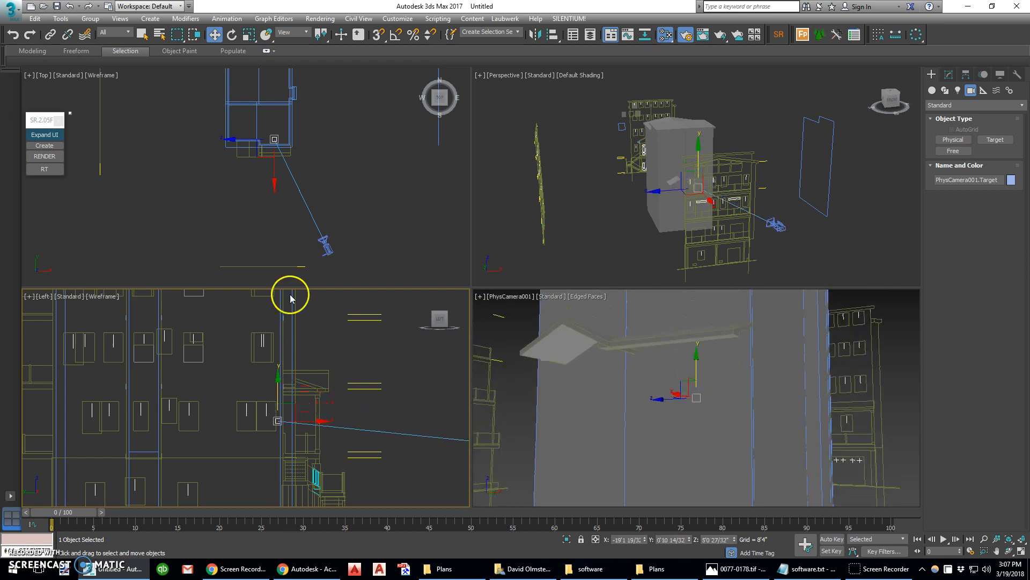
Step: Move the physical camera farther southeast in the Top view, to about 91' from its target
left_click(325, 245)
left_click_drag(343, 232, 375, 249)
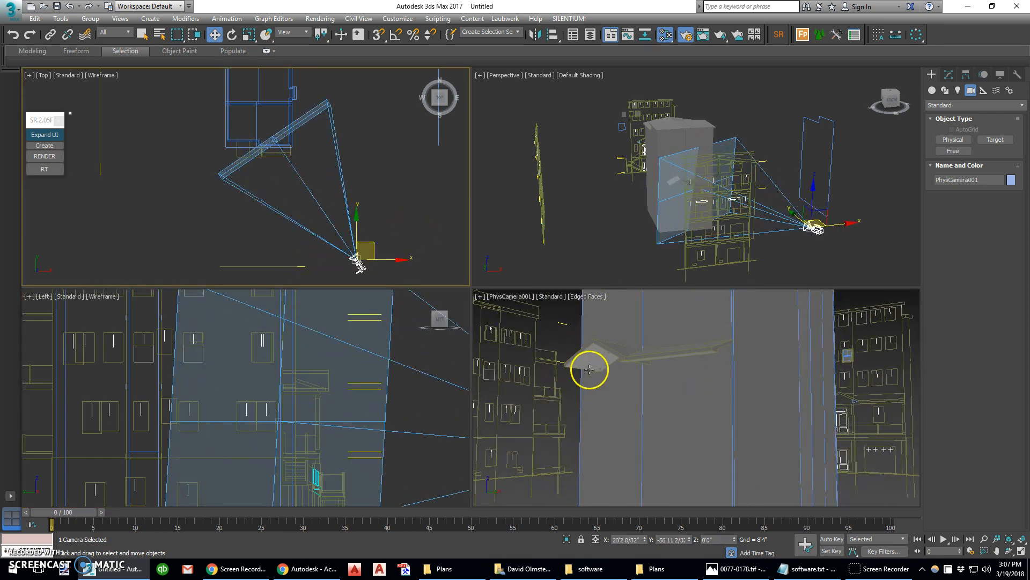
left_click(601, 353)
right_click(640, 349)
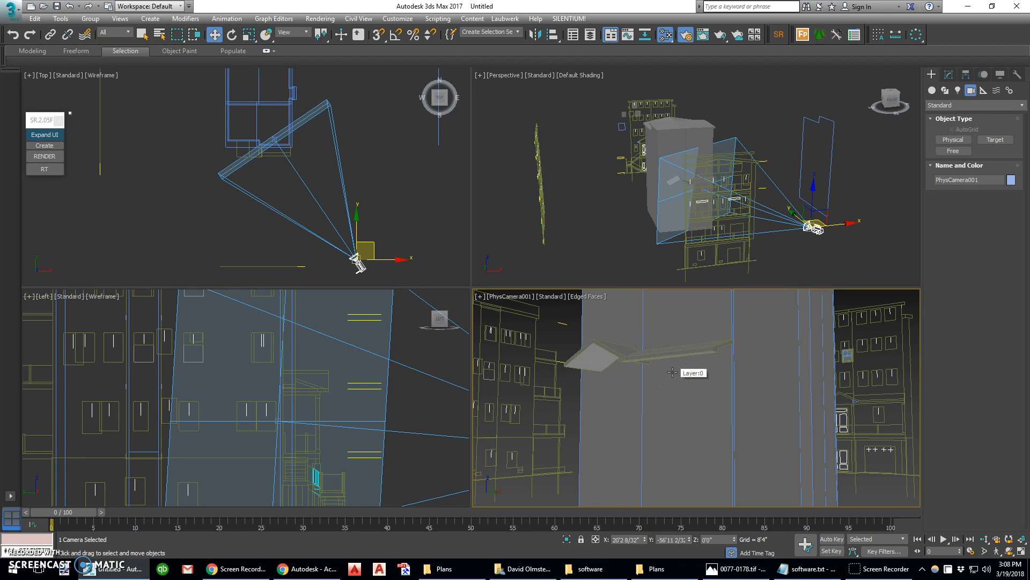
middle_click_drag(381, 244, 360, 181)
left_click_drag(347, 184, 359, 231)
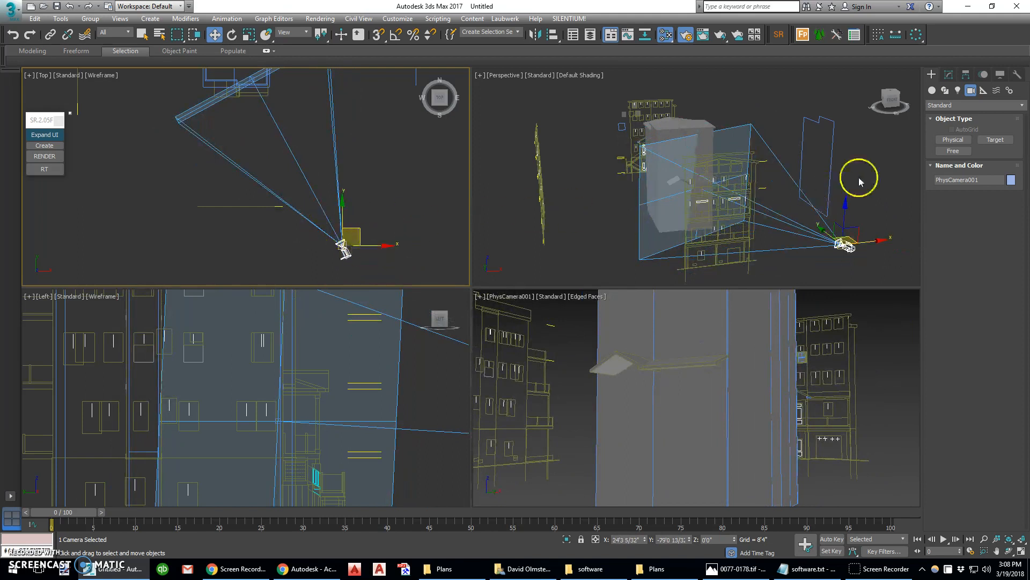
Step: Open the physical camera's parameters and try picking its target in the Top view before reselecting the camera
left_click(950, 75)
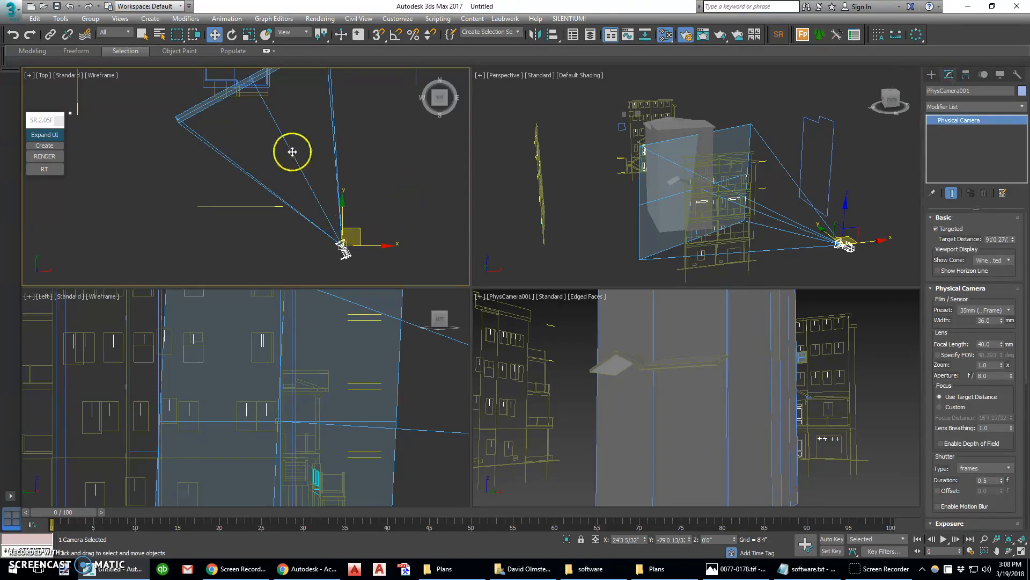
scroll(247, 78, "up", 3)
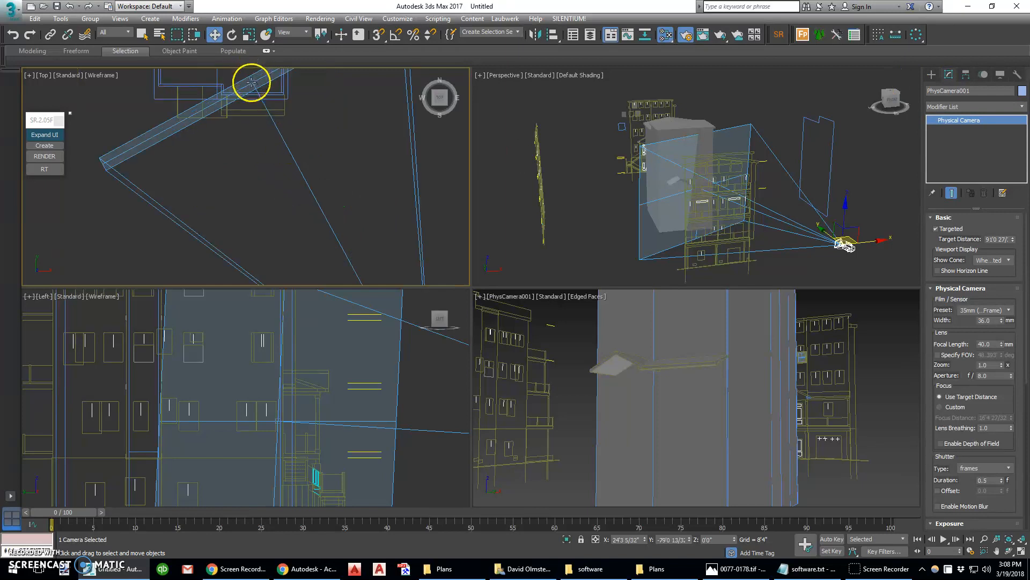
left_click(253, 84)
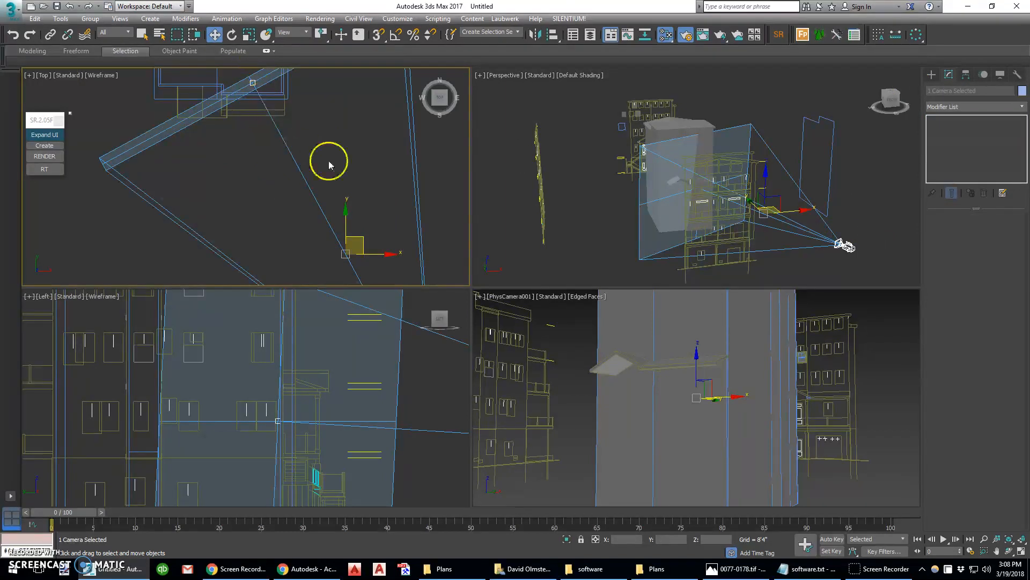
scroll(345, 184, "down", 3)
left_click(419, 259)
middle_click_drag(428, 239, 381, 153)
left_click(346, 222)
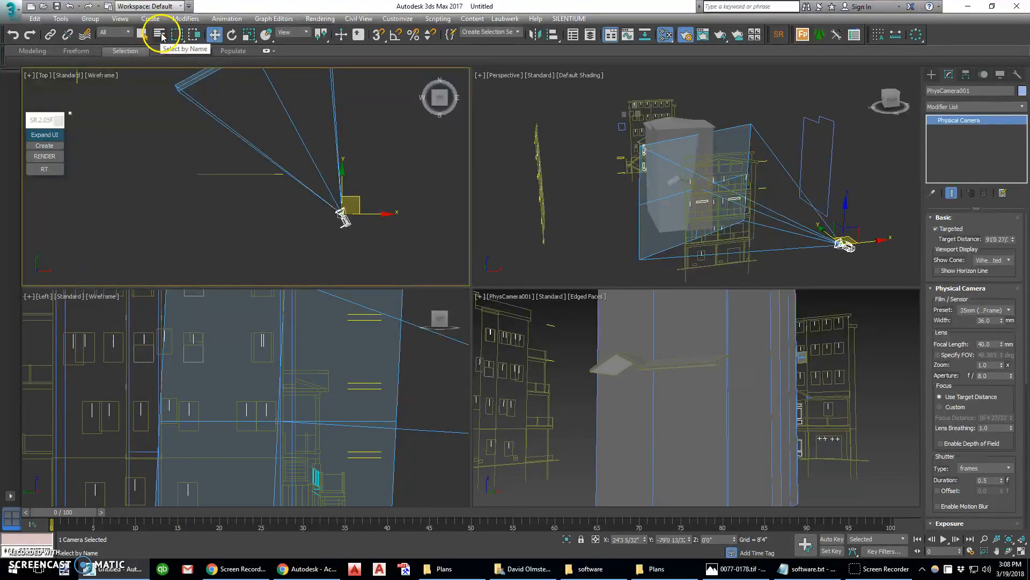
Step: Open the select-by-name list of scene objects, enlarge it and examine the linked PHANT and WALL layer entries
key("h")
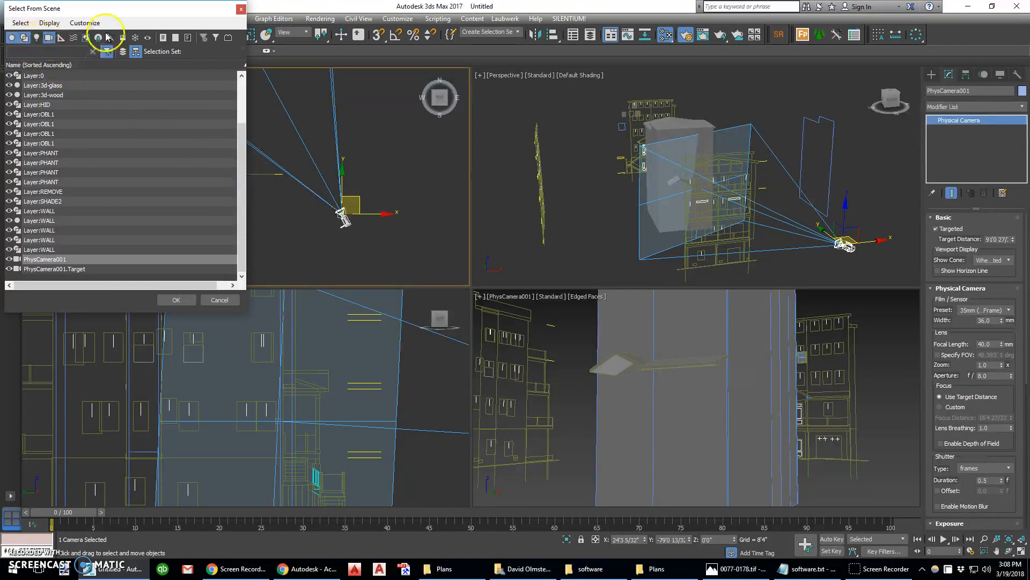
left_click_drag(246, 312, 438, 485)
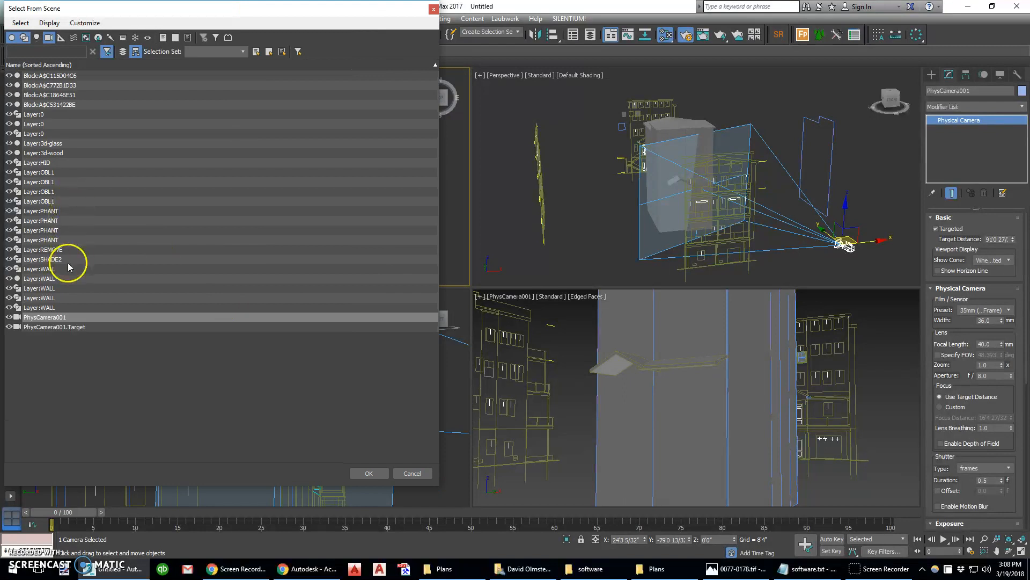
left_click(43, 212)
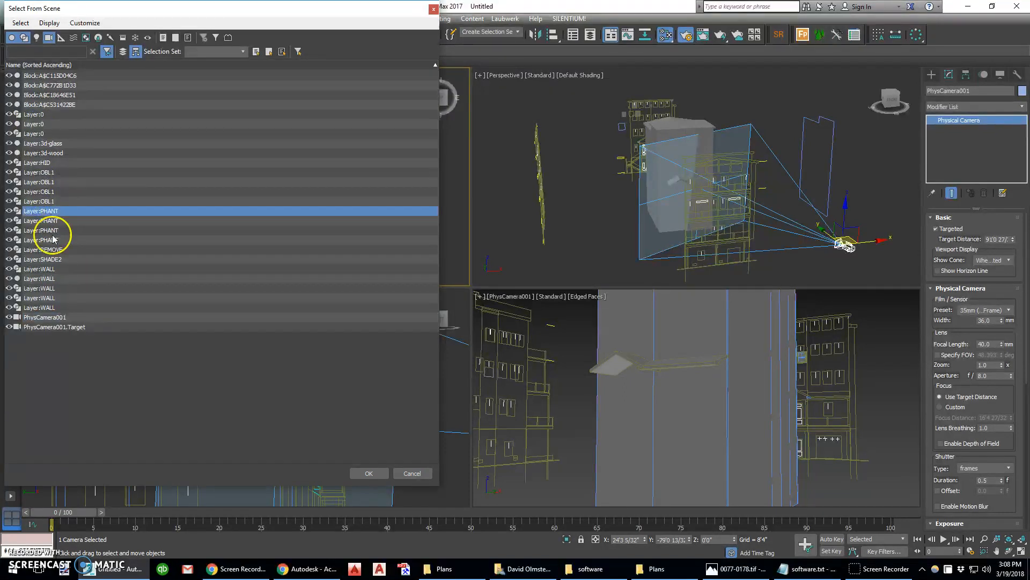
left_click(55, 308)
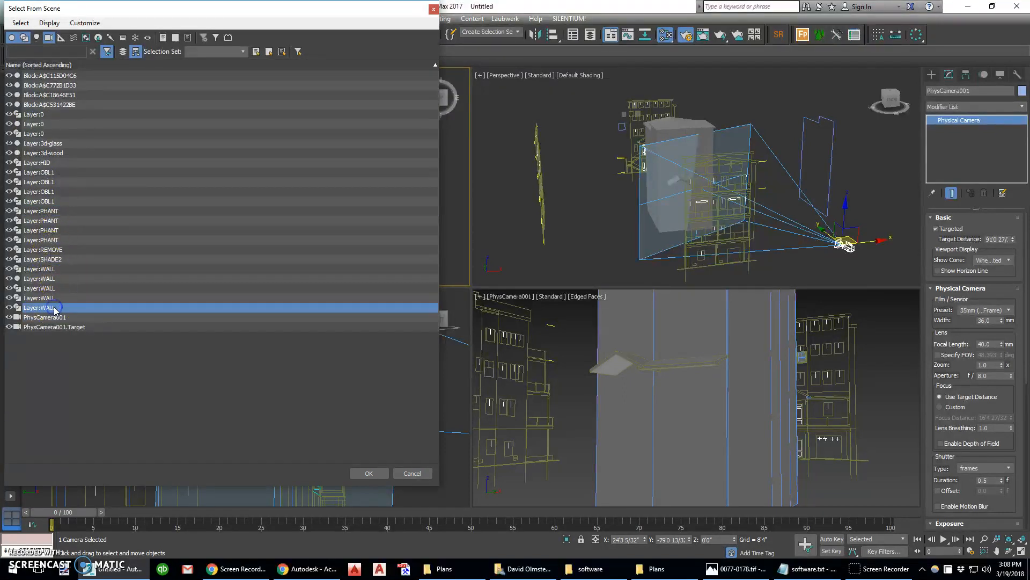
left_click(52, 298)
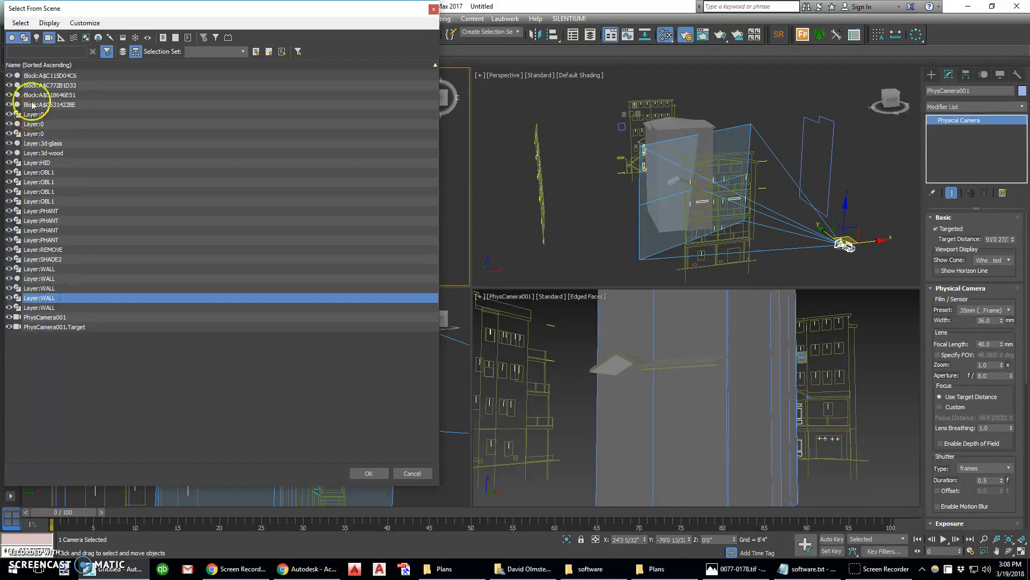
Step: Filter the scene object list to display only shapes, with geometry and cameras excluded
left_click(14, 39)
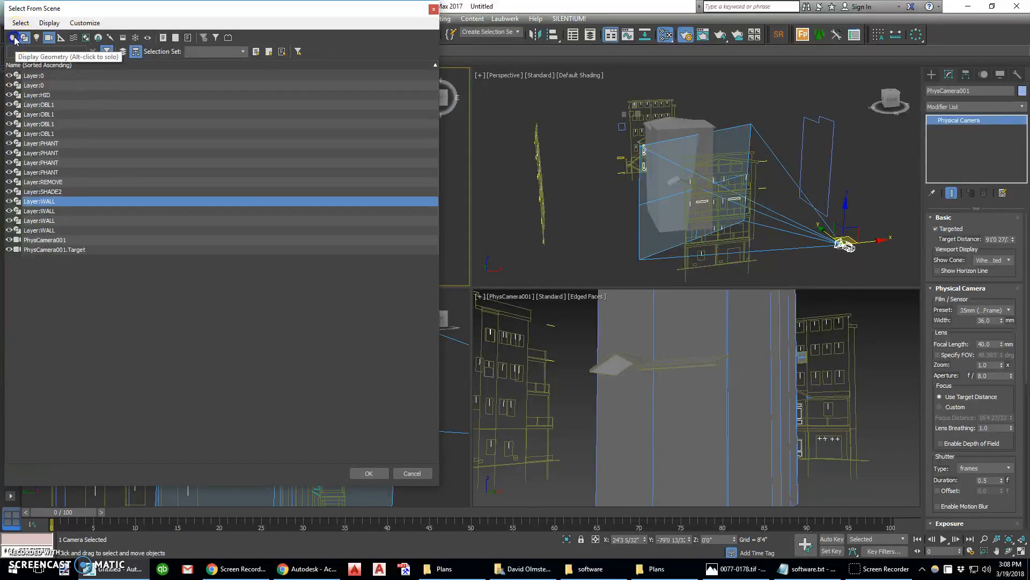
left_click(24, 38)
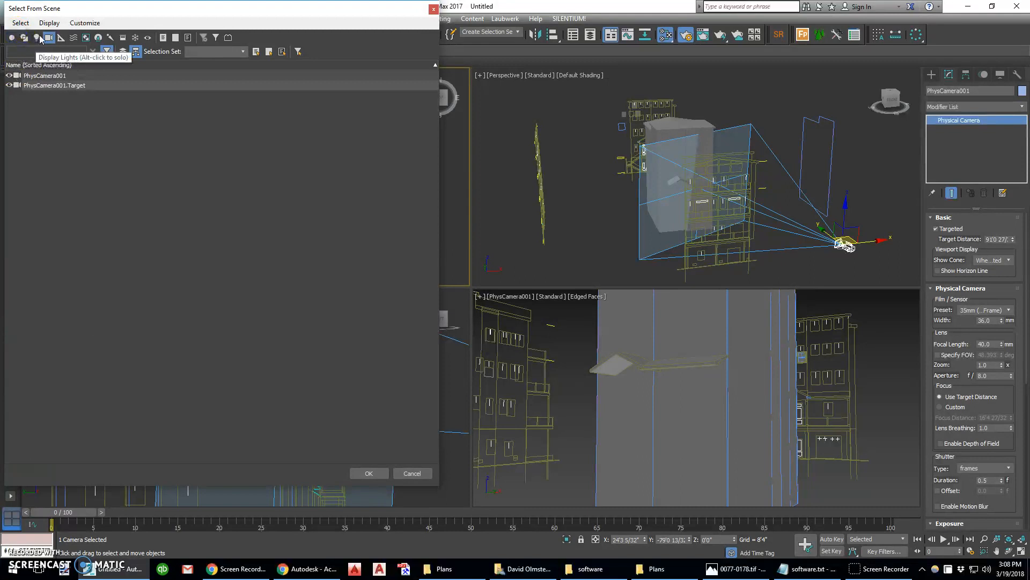
left_click(48, 37)
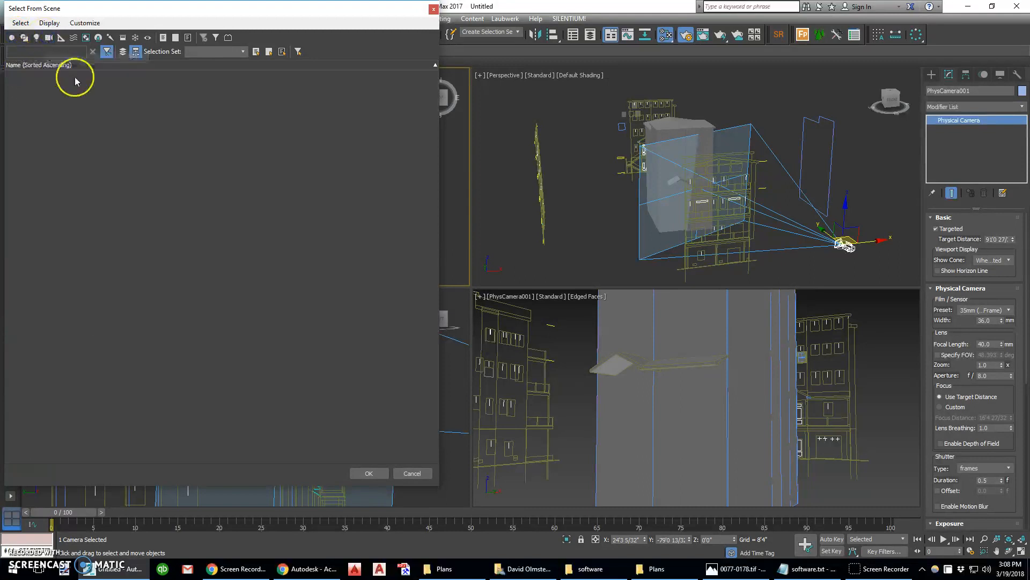
left_click(48, 38)
left_click(48, 38)
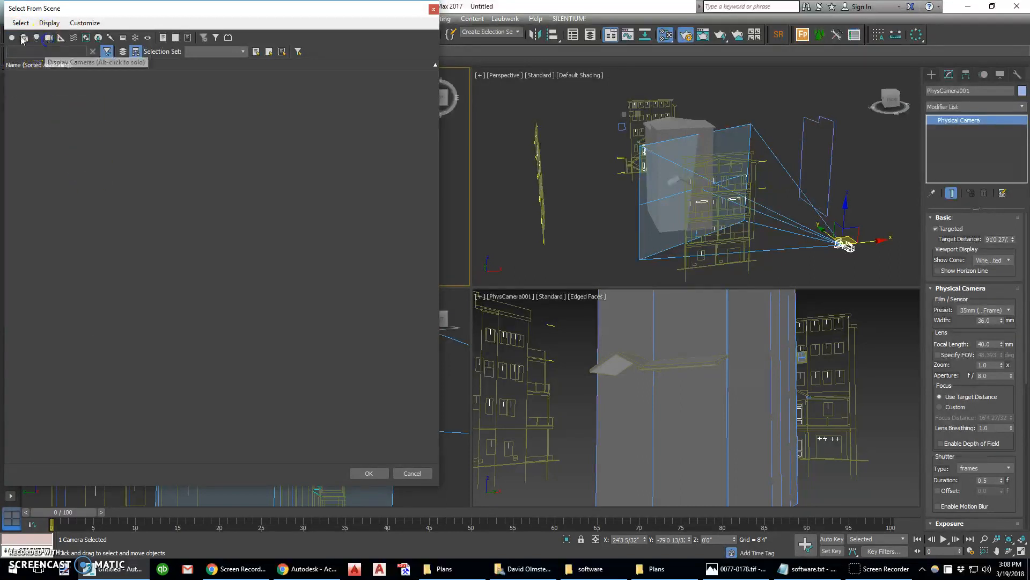
left_click(11, 38)
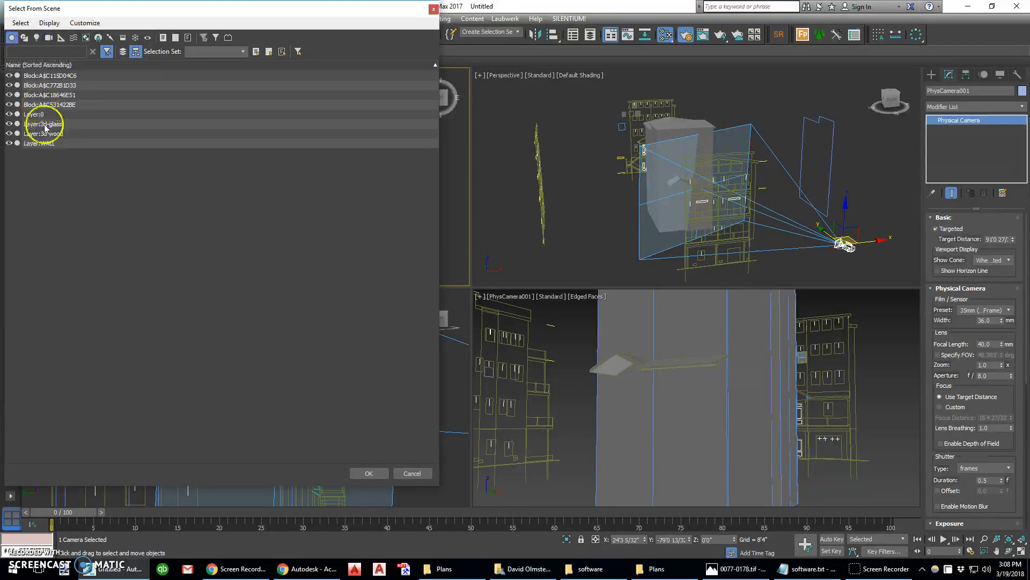
left_click(11, 37)
left_click(24, 38)
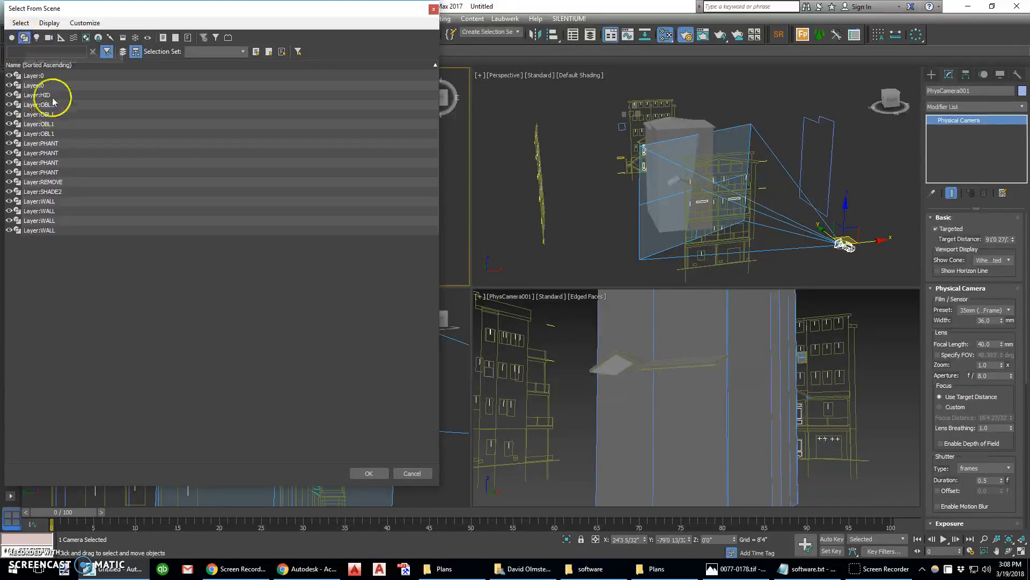
Step: Select every listed shape, from the first Layer:0 entry to the last Layer:WALL entry, and hide them all
left_click(35, 76)
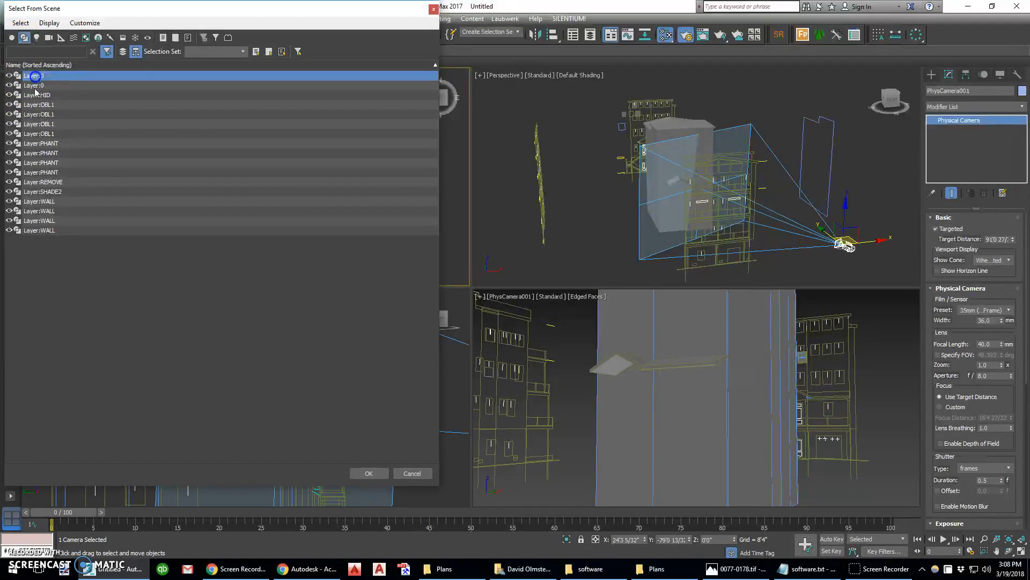
left_click(54, 230, "shift")
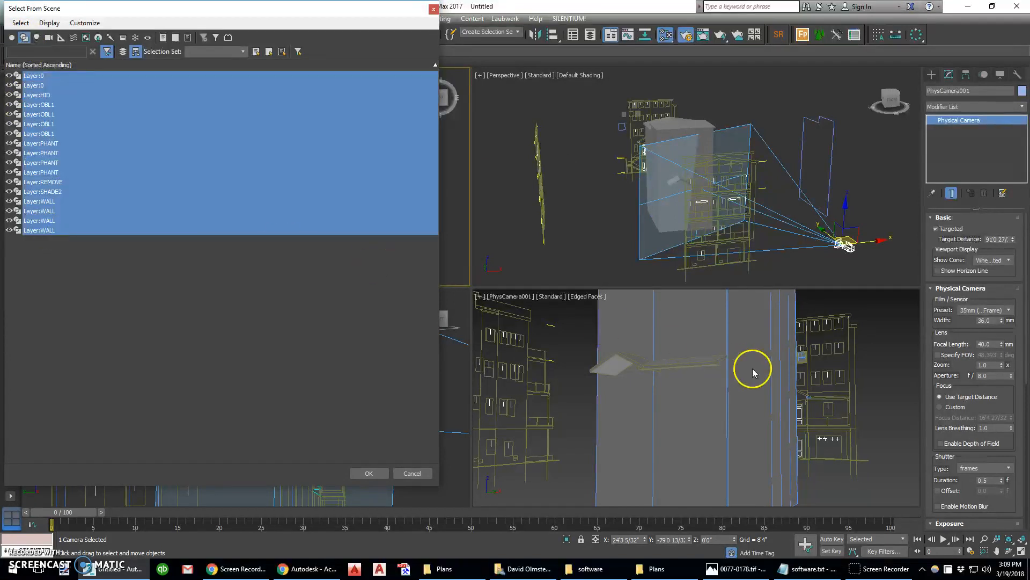
left_click(367, 473)
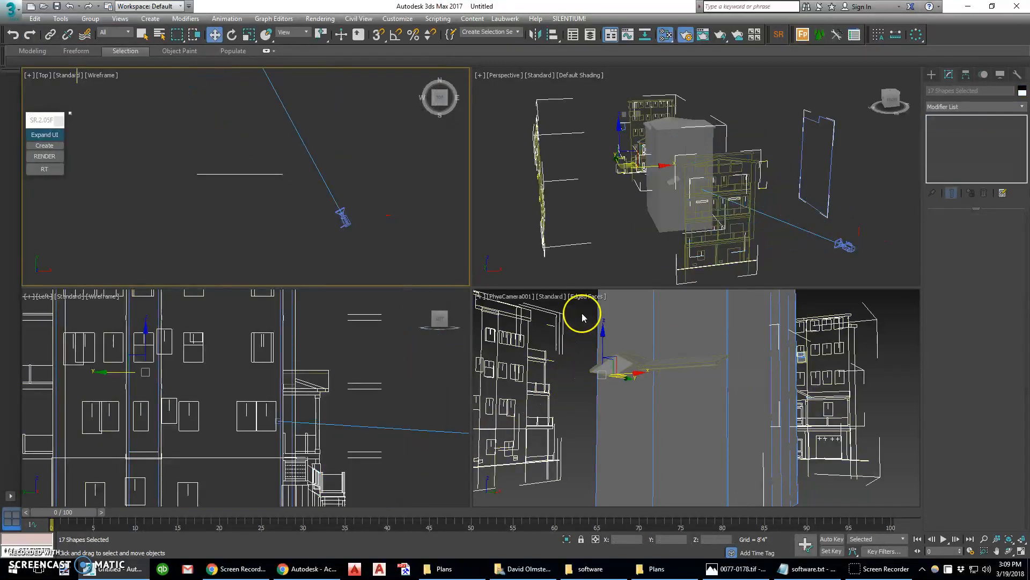
right_click(582, 313)
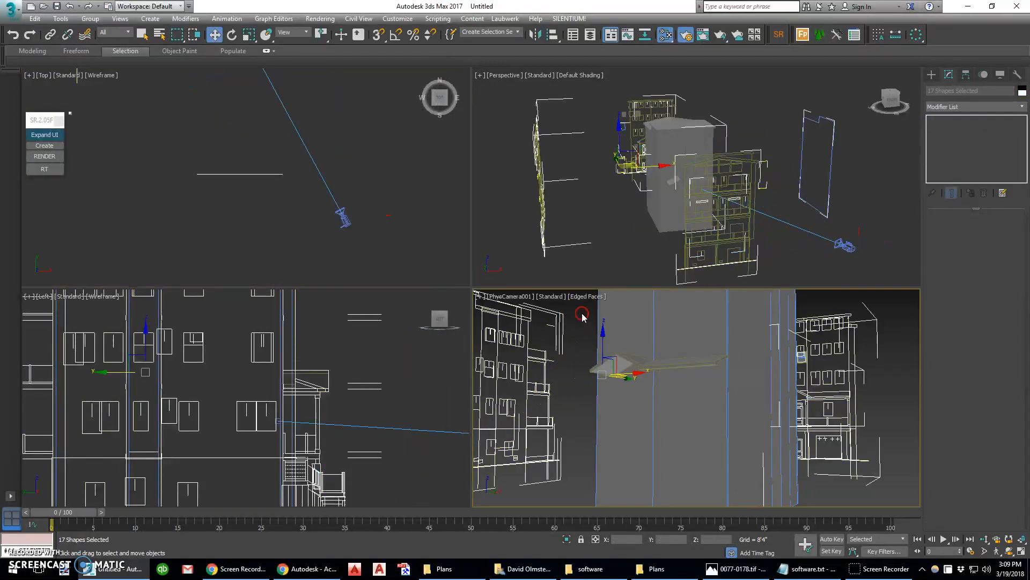
right_click(581, 348)
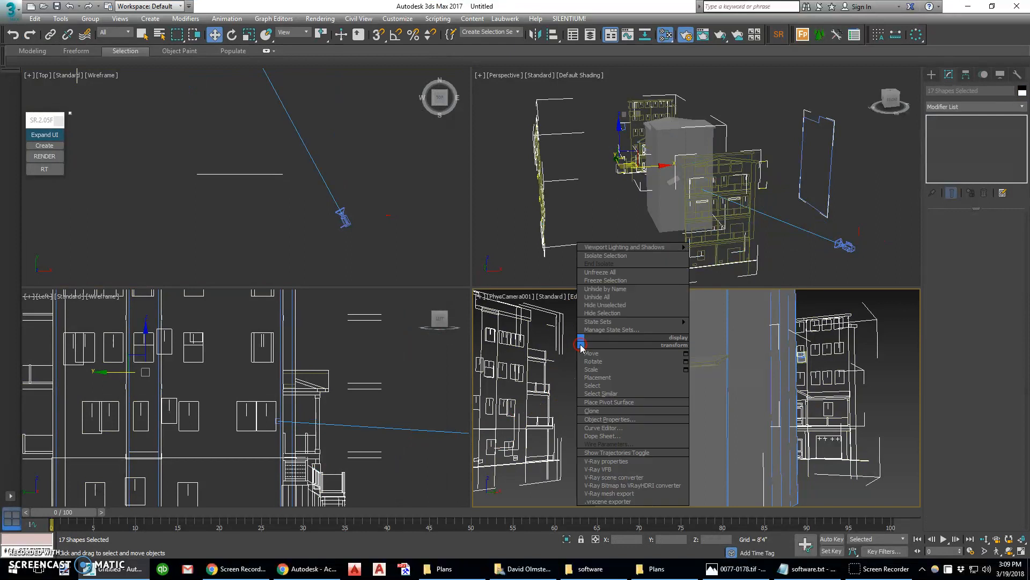
left_click(612, 315)
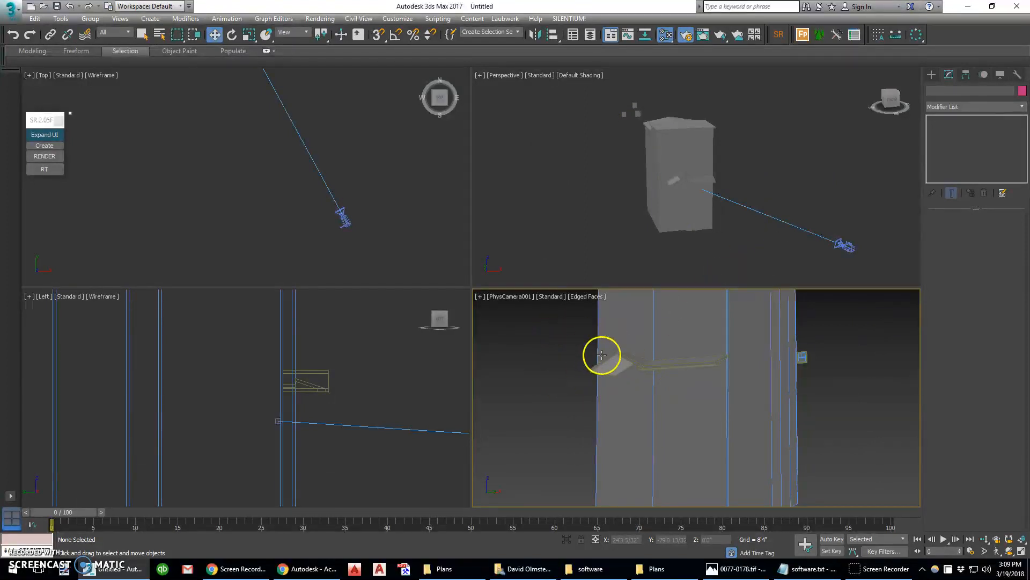
Step: Select the physical camera, make its view active and set the render output size to 800x600
left_click(844, 245)
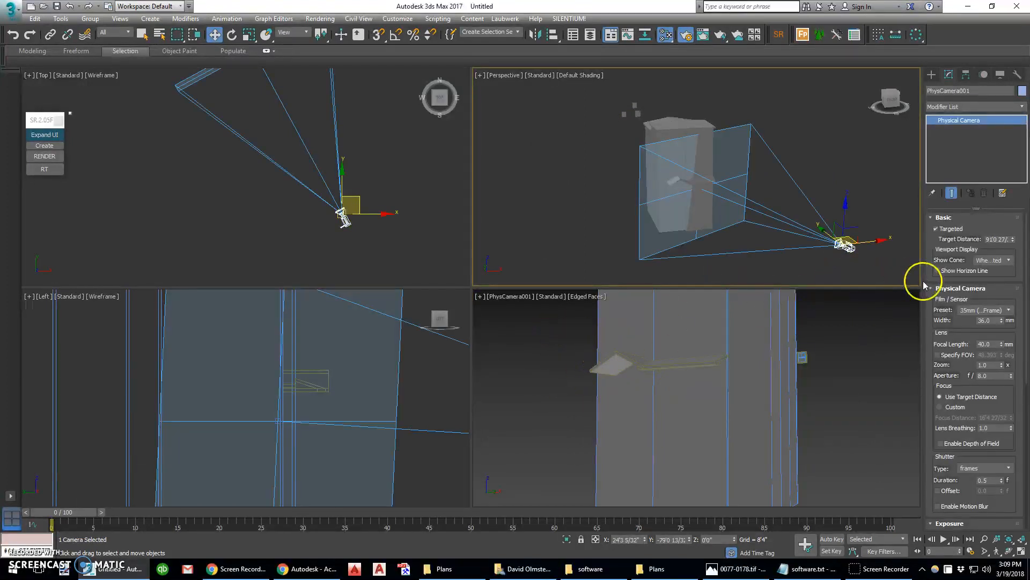
mouse_move(933, 259)
left_mouse_down()
mouse_move(932, 281)
mouse_move(934, 257)
left_mouse_up()
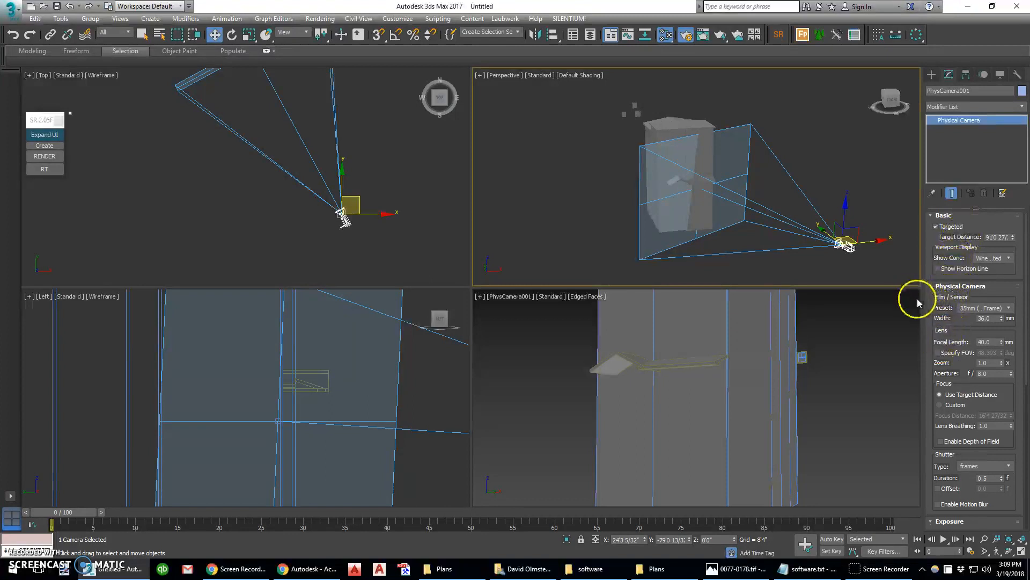
right_click(772, 365)
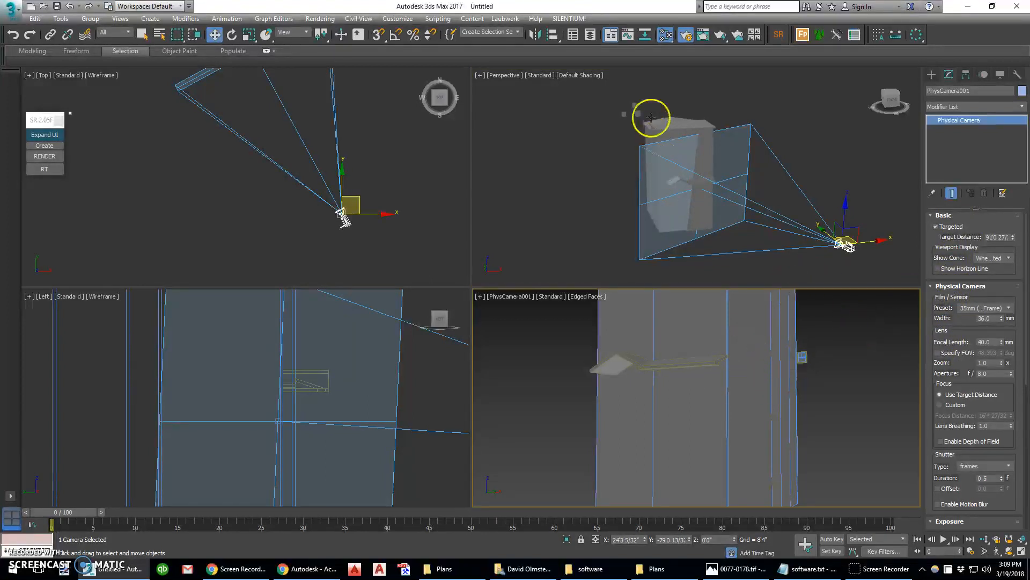
left_click(687, 36)
left_click_drag(165, 75, 130, 45)
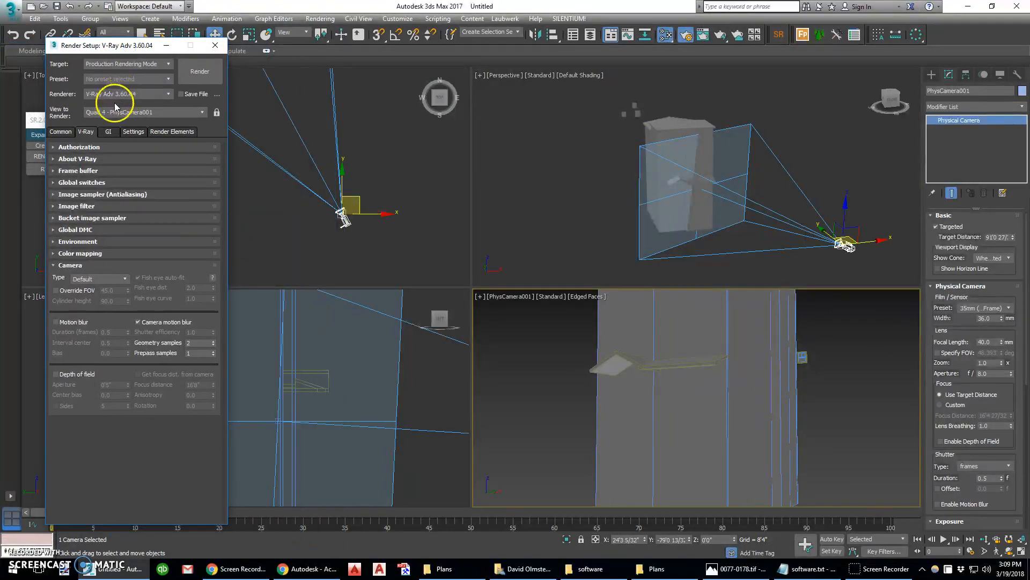
left_click(61, 131)
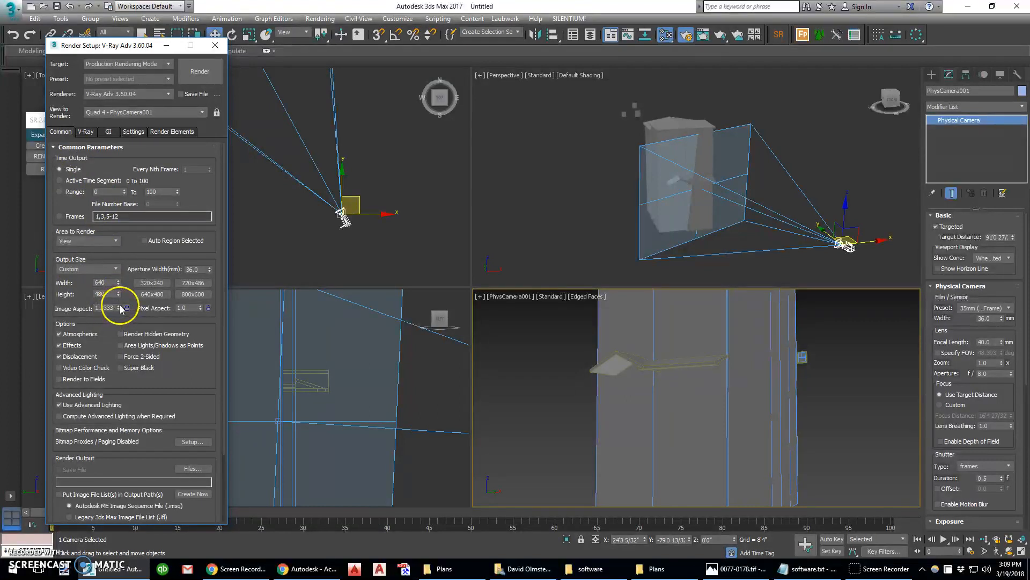
left_click(193, 294)
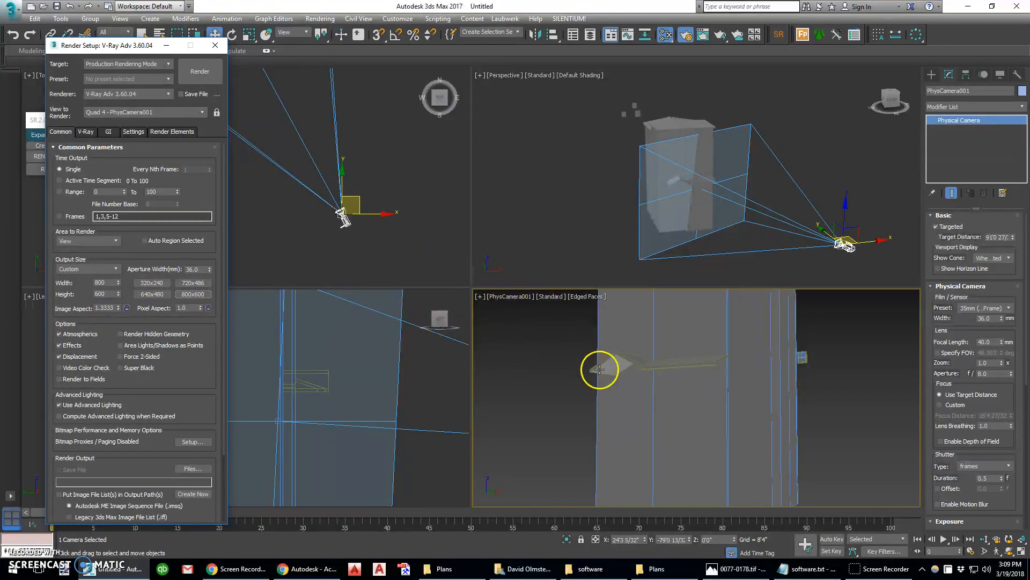
Step: Show safe frames in the camera view and shift the camera up to about Z 9'8" to frame the building's roof
right_click(588, 317)
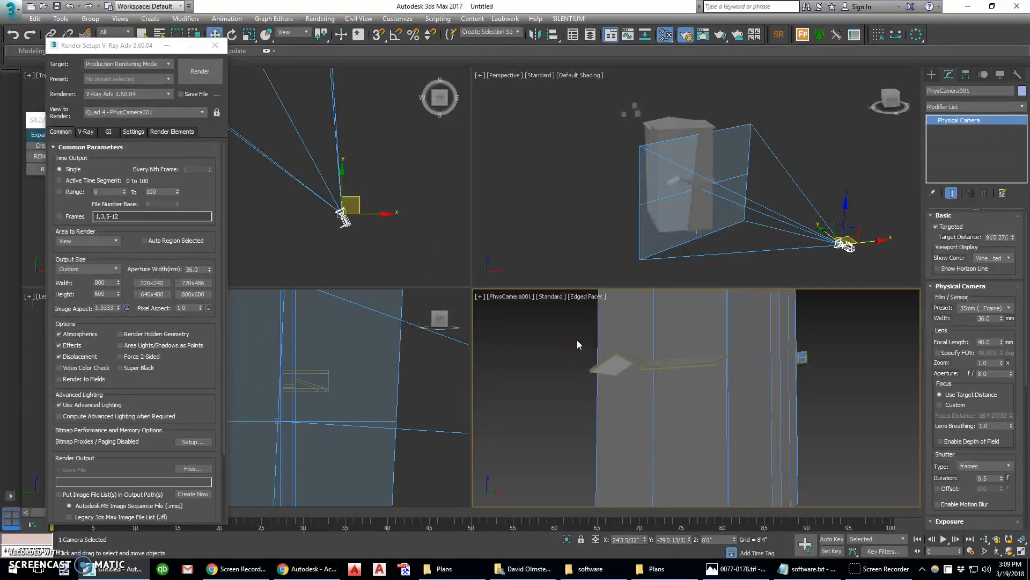
key("shift+f")
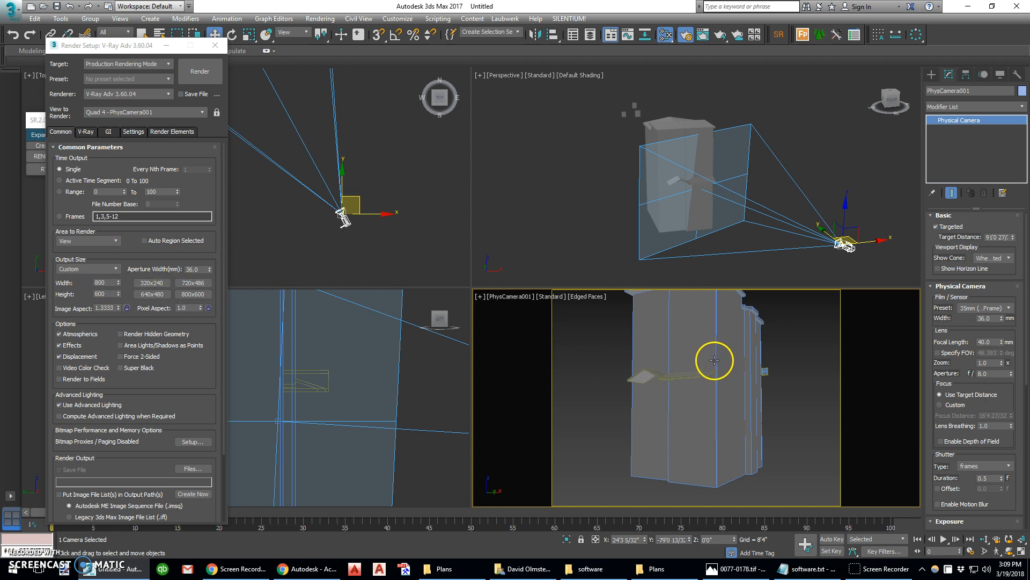
middle_click_drag(701, 345, 703, 377)
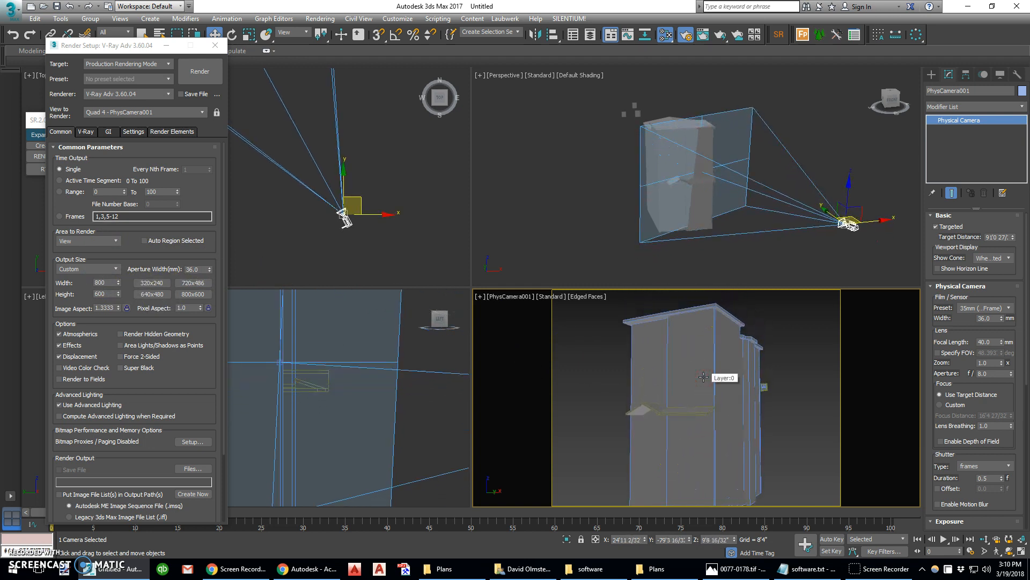
Step: Create a standard-primitive ground Plane about 493' long and 212' wide under the building in the Perspective view
left_click(932, 75)
left_click(932, 90)
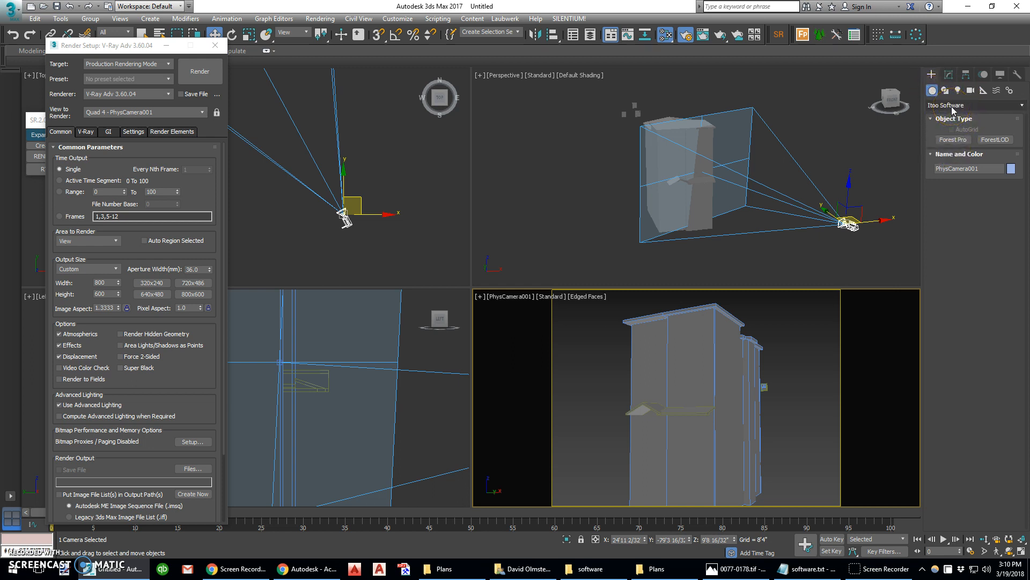
left_click(952, 106)
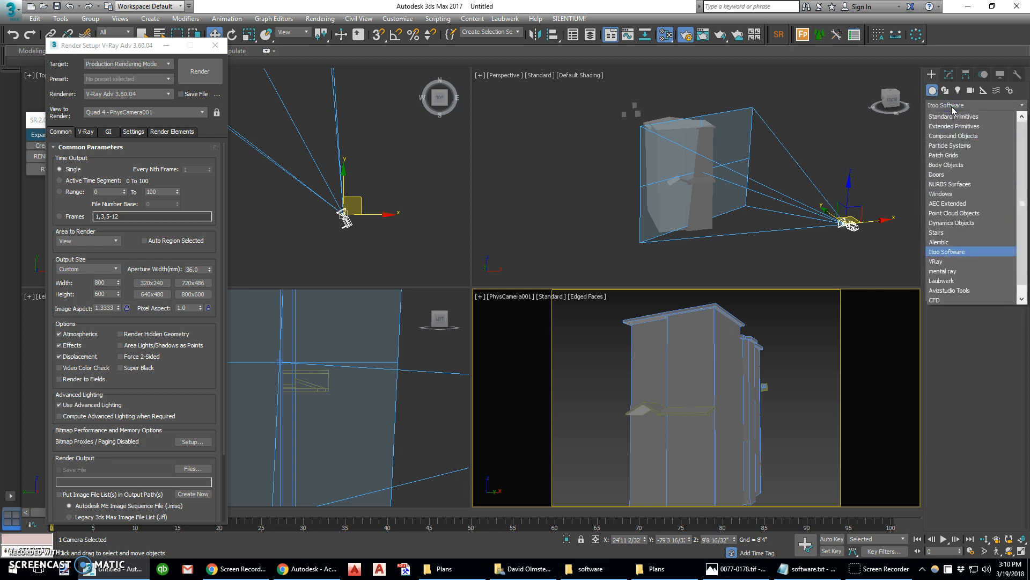
left_click(951, 117)
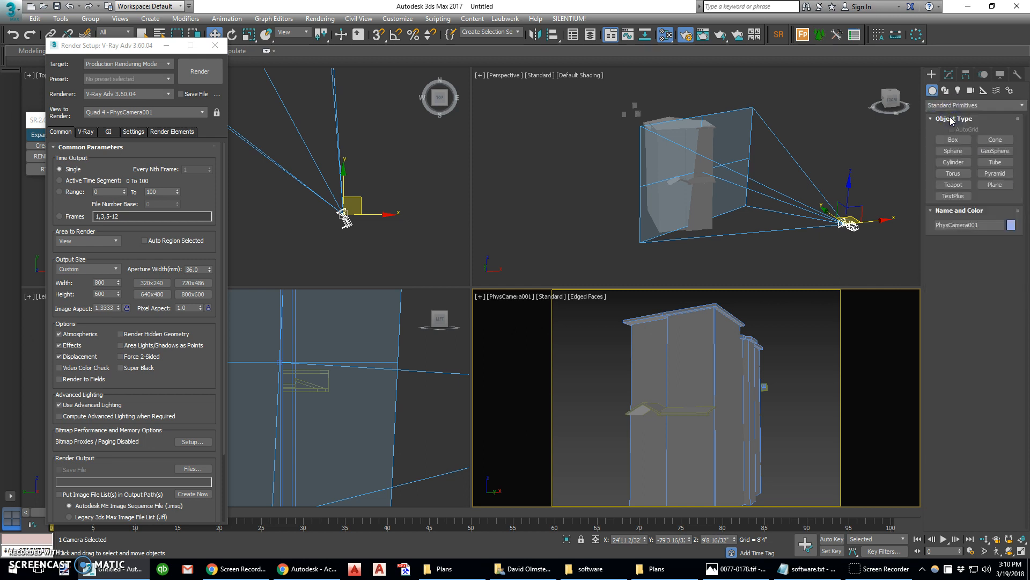
left_click(995, 185)
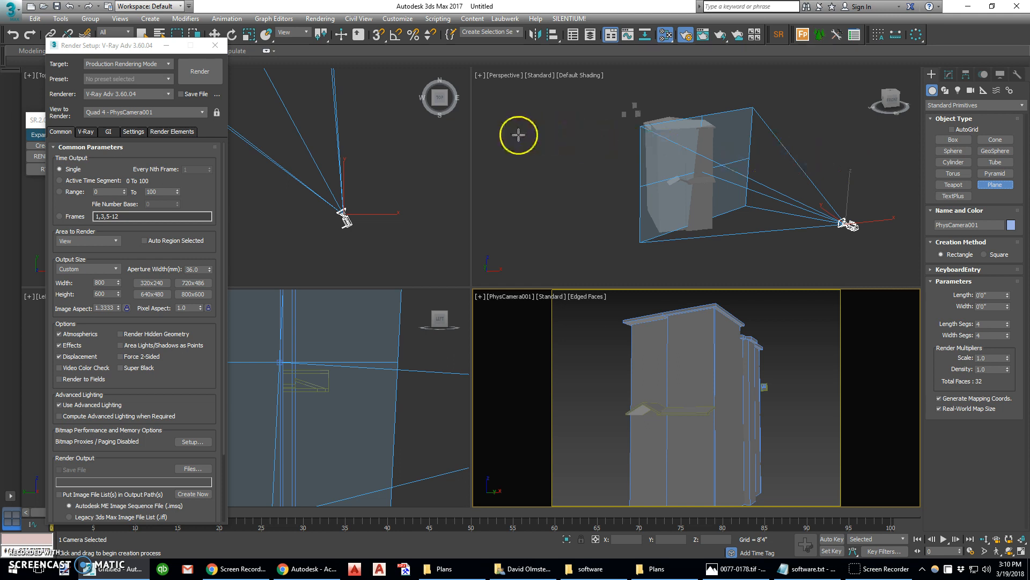
scroll(574, 161, "down", 5)
left_click_drag(545, 134, 827, 250)
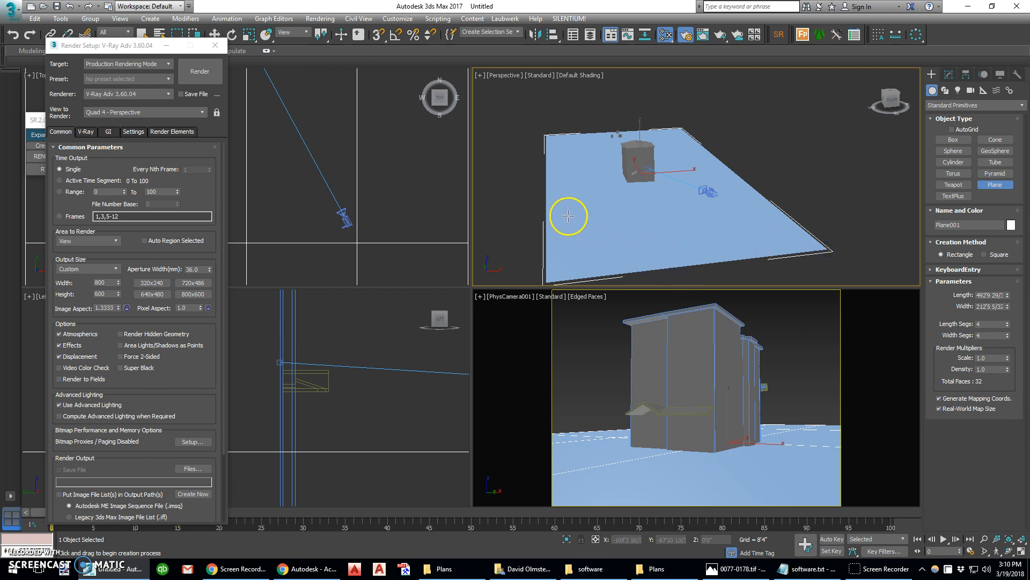
right_click(589, 191)
Step: Unhide all objects in the scene, including all hidden layers
right_click(589, 191)
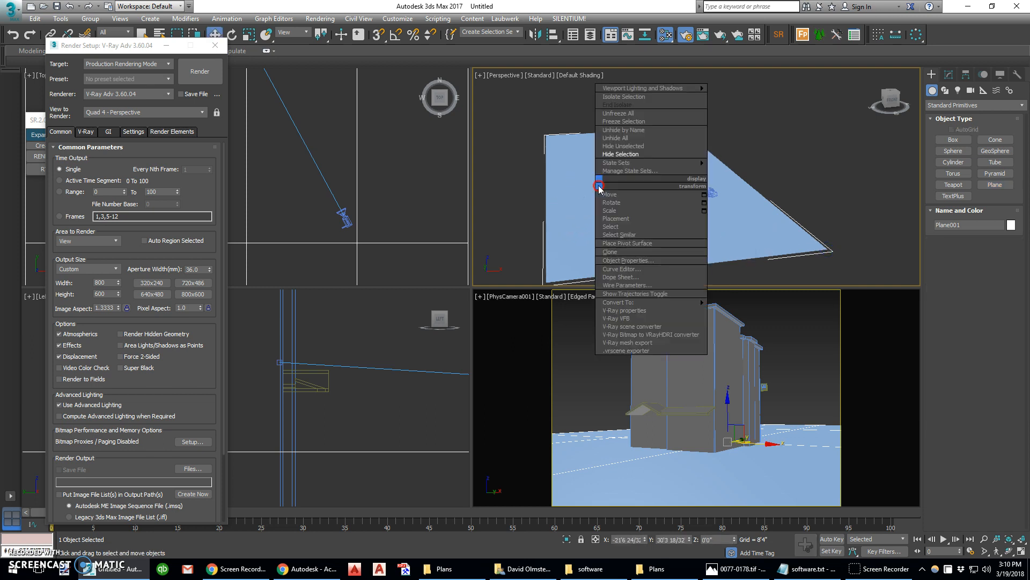
left_click(622, 140)
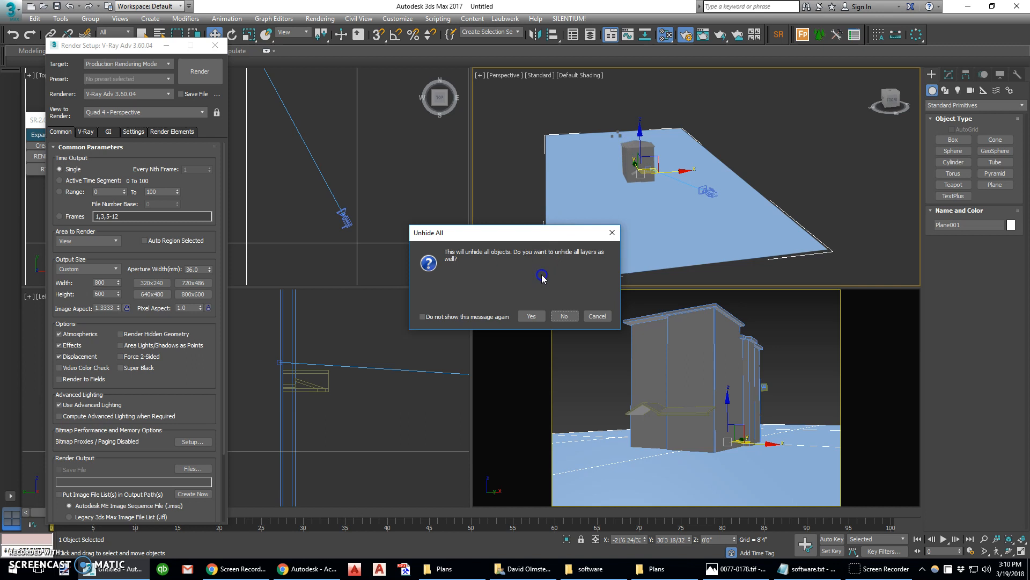
left_click(539, 316)
Step: Examine the ground plane against the building elevations in an enlarged Front view, and return to the enlarged camera view
right_click(369, 362)
key("alt+w")
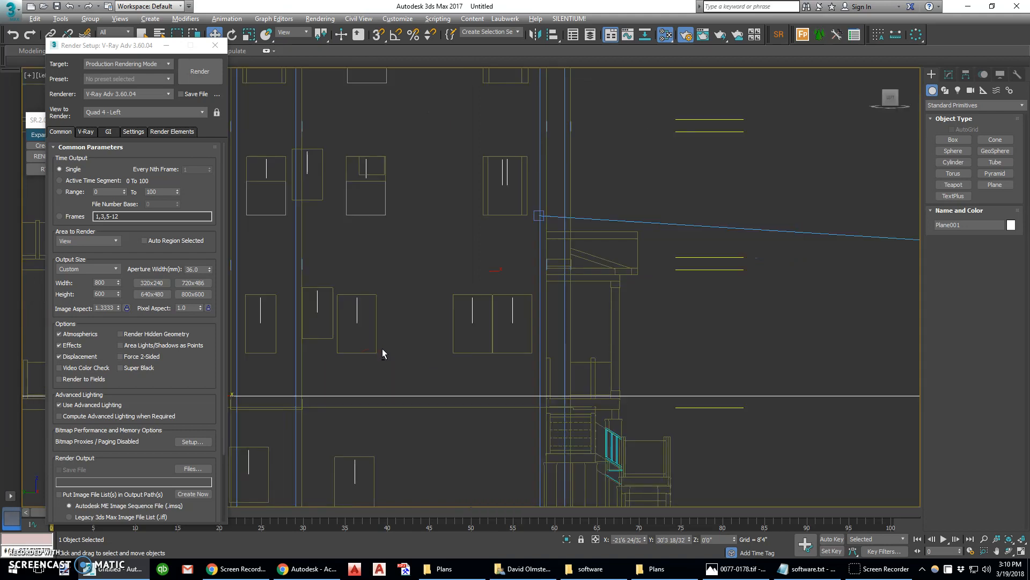
mouse_move(884, 108)
left_click_drag(880, 101, 903, 100)
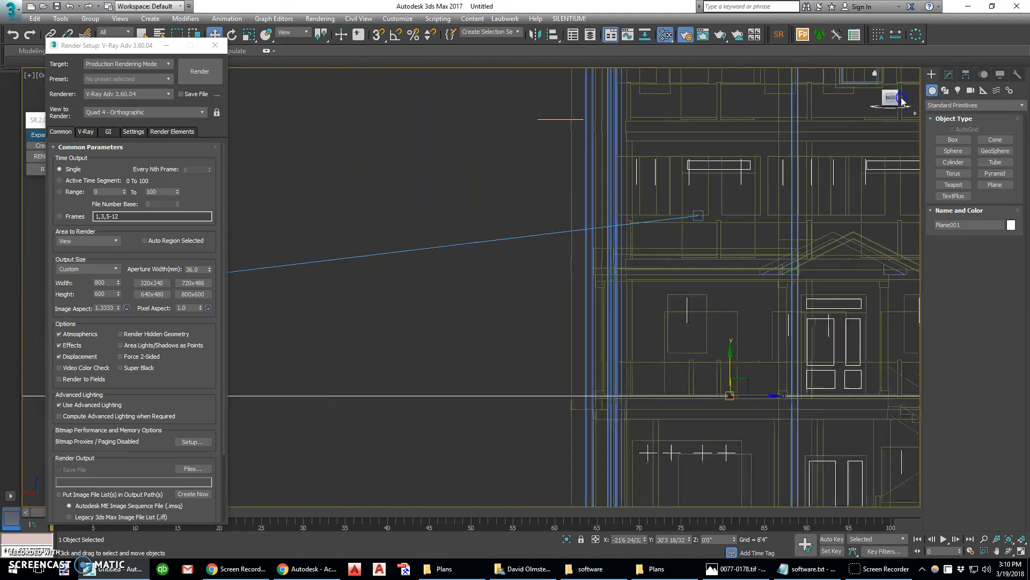
left_click(902, 99)
left_click(903, 99)
scroll(621, 241, "down", 3)
scroll(621, 245, "down", 1)
scroll(564, 295, "up", 3)
left_click_drag(556, 260, 596, 360)
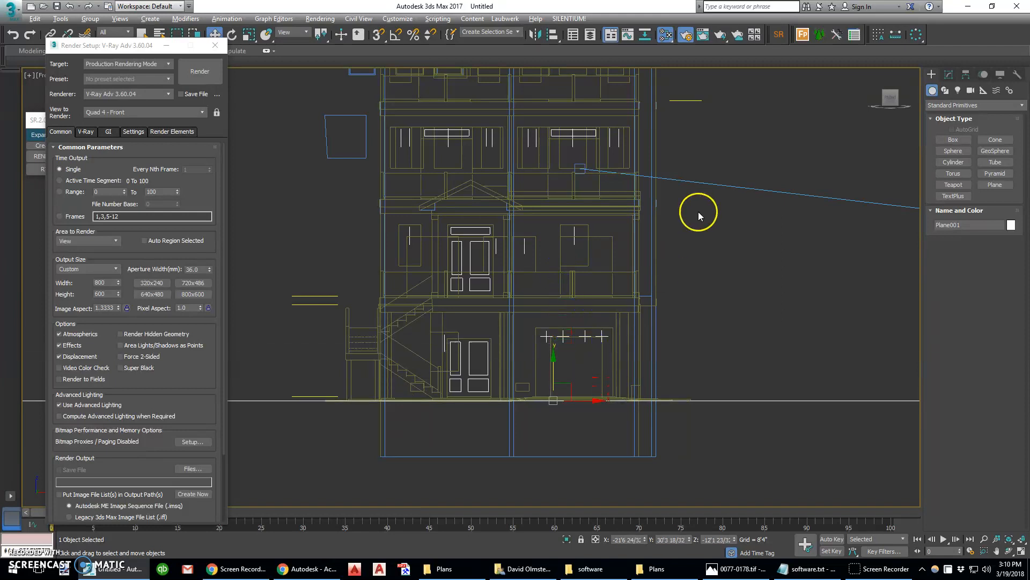
key("alt+w")
left_click(743, 379)
key("alt+w")
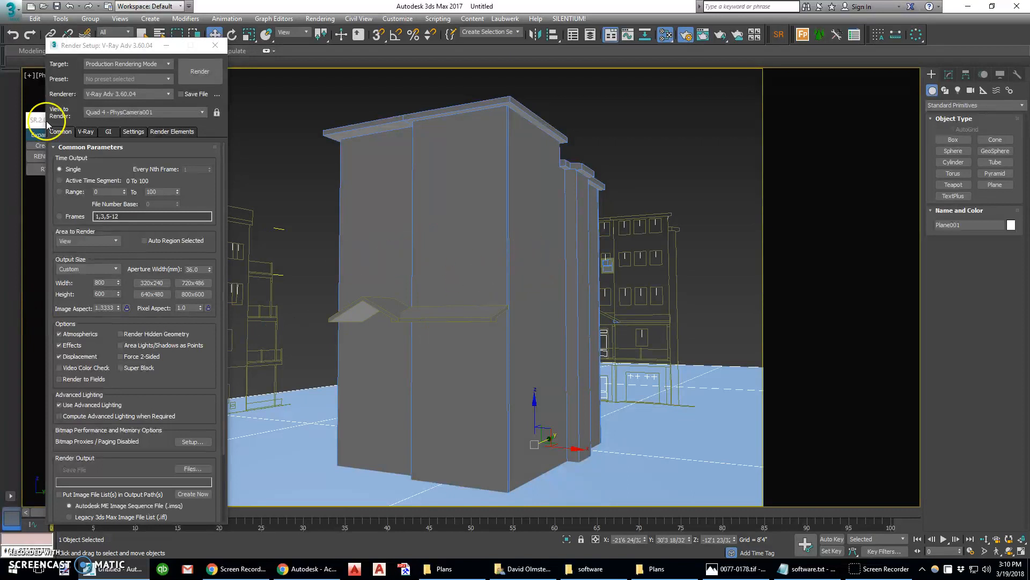
Step: Detach the linked drawing 18018-3d.dwg from the scene
left_click(11, 9)
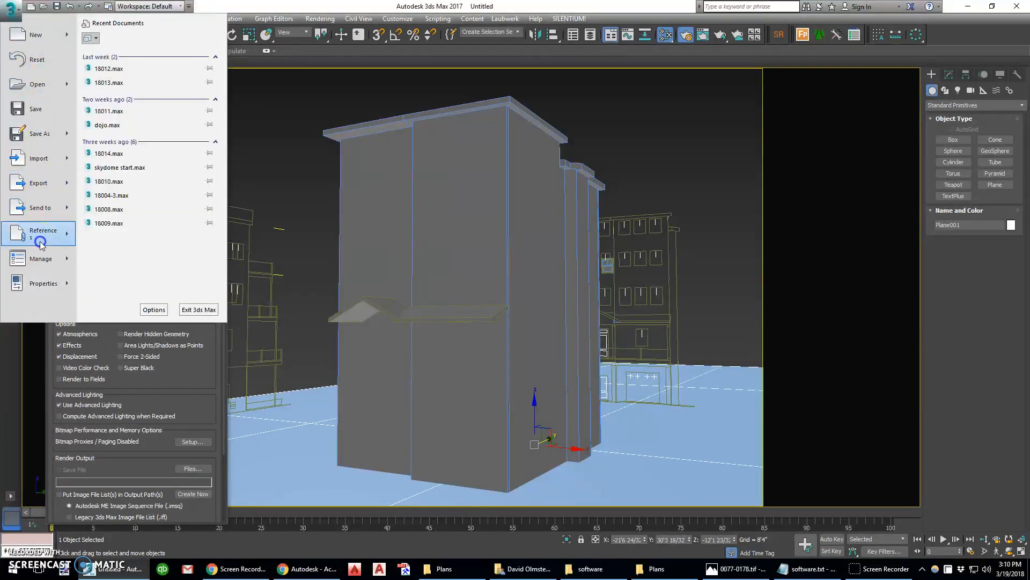
left_click(140, 200)
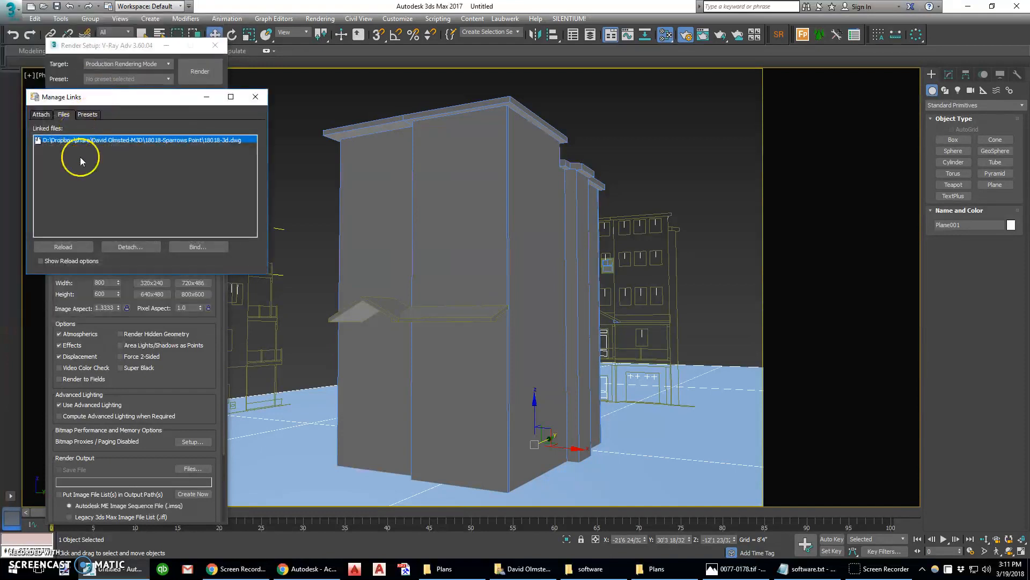
left_click(131, 246)
left_click(542, 328)
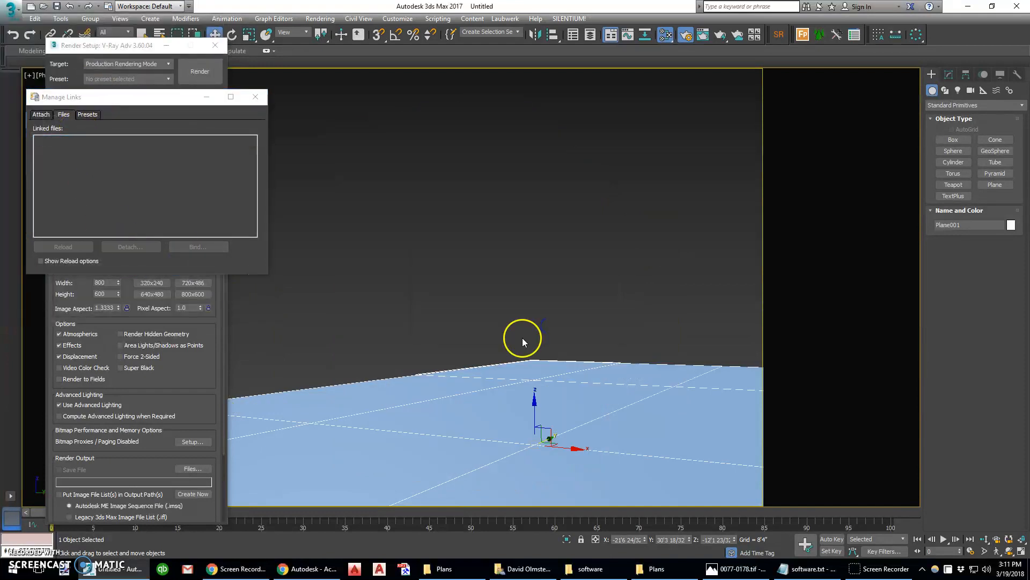
Step: Attach 18018-3d.dwg as a linked file using the preset DWG File Saved from AutoCAD
left_click(42, 115)
left_click(60, 131)
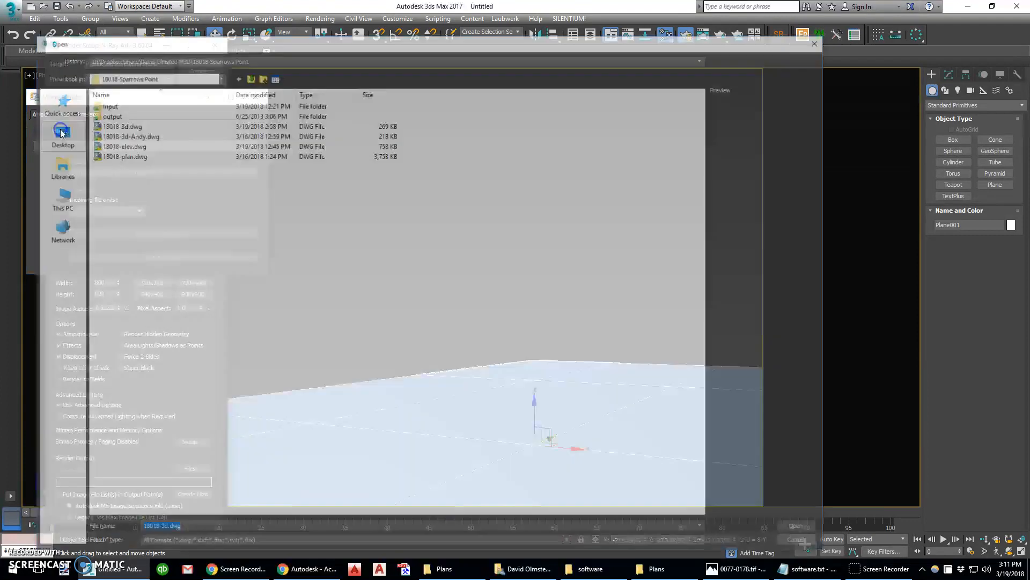
double_click(129, 130)
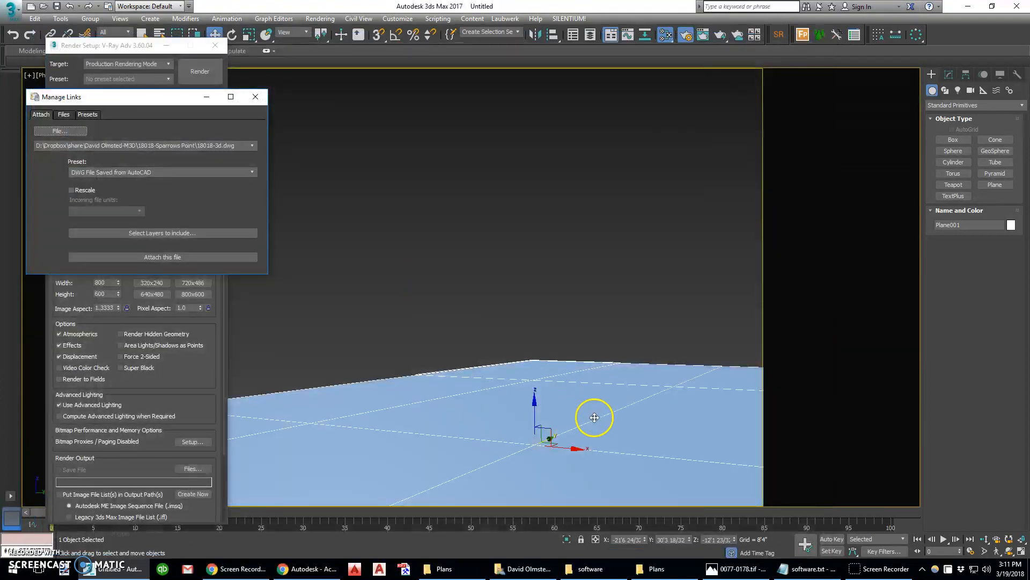
left_click(213, 256)
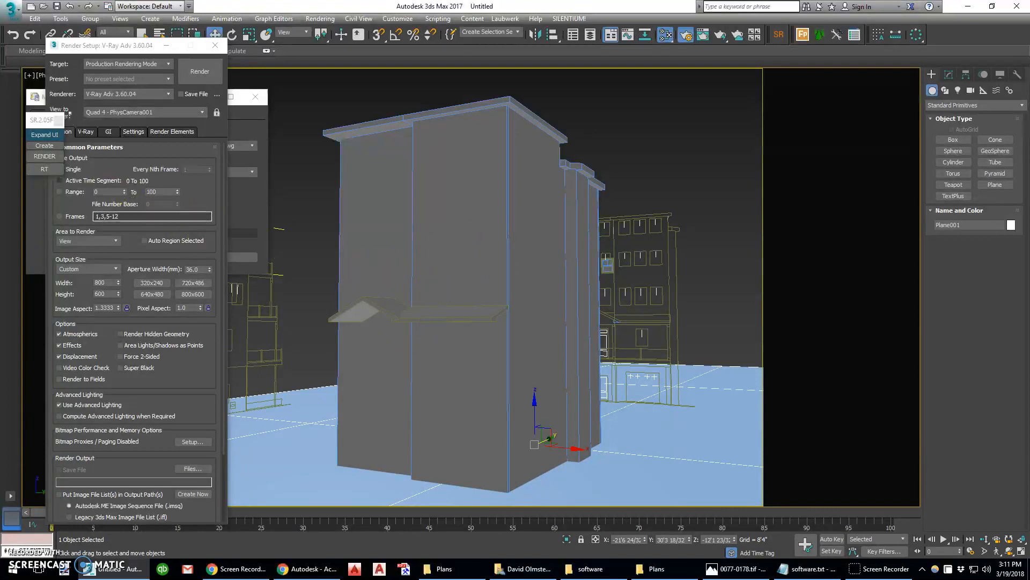
Step: Open the Slate Material Editor and bring up the parameters of the Global Autodesk Generic material
key("m")
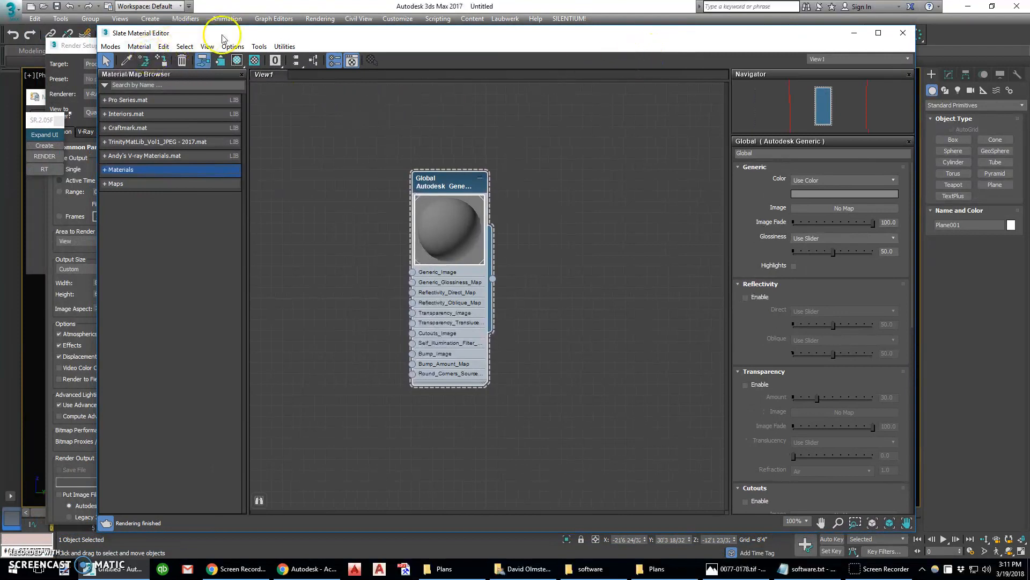
key("Delete")
left_click_drag(440, 33, 483, 214)
left_click(434, 160)
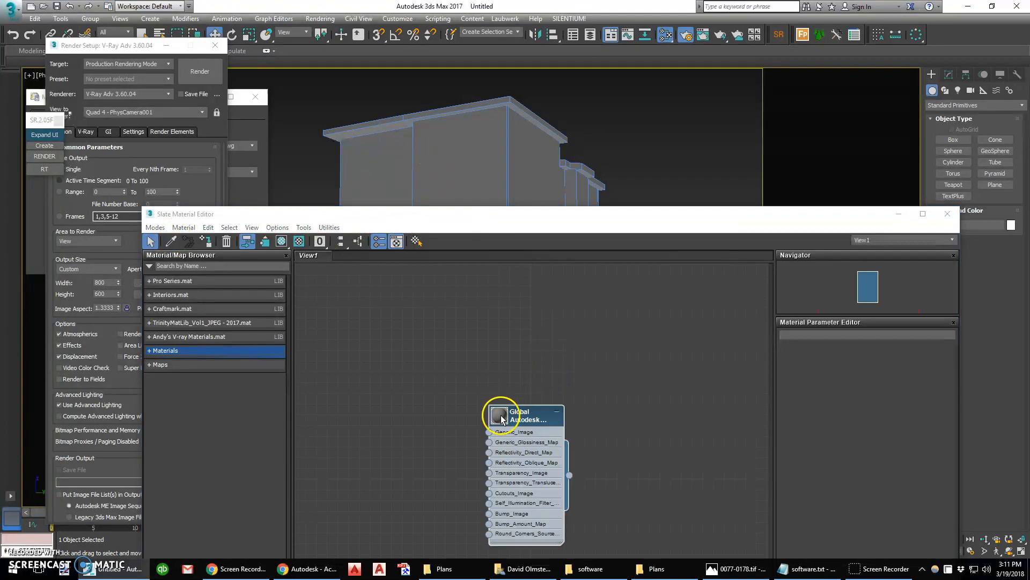
double_click(501, 419)
left_click_drag(529, 422, 464, 293)
double_click(464, 293)
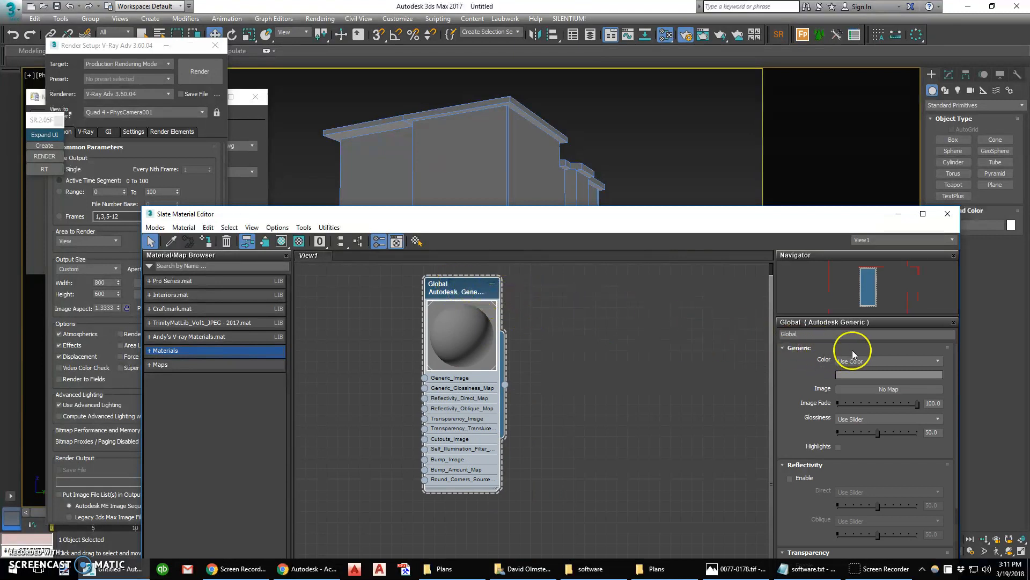
Step: Keep the Global material on Use Color and change its generic color to a muted pinkish brown
left_click(863, 365)
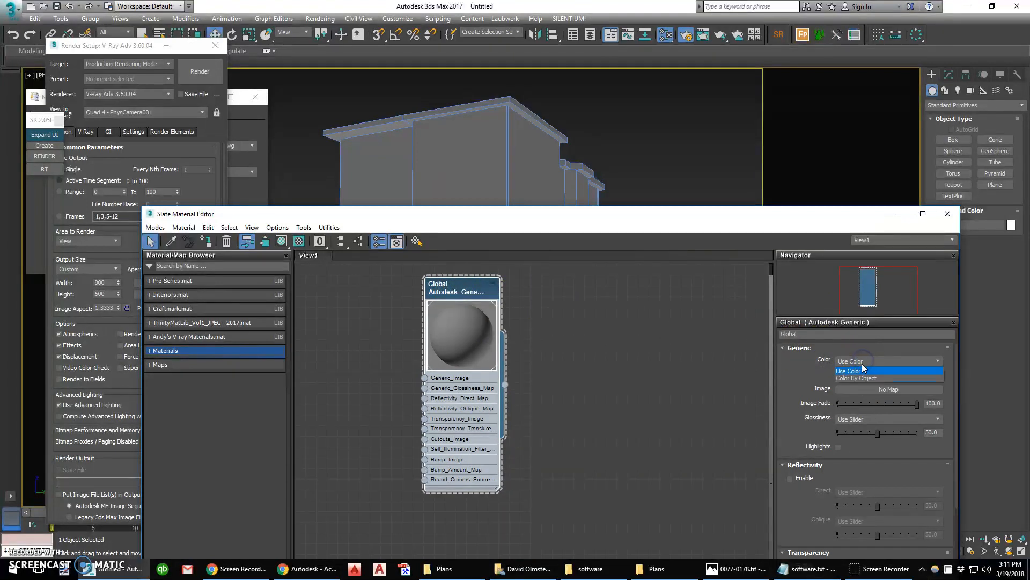
left_click(862, 371)
left_click(872, 376)
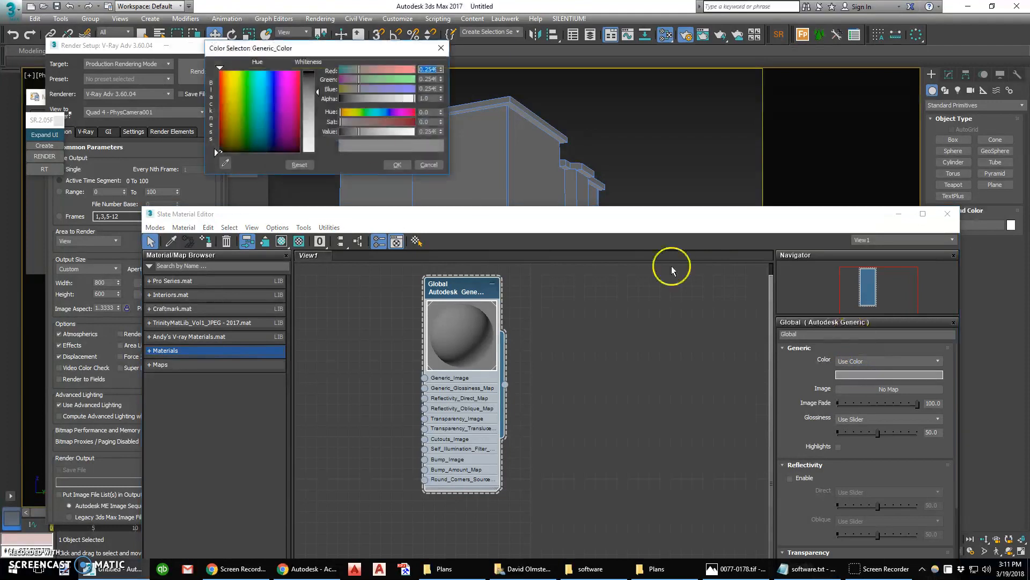
left_click_drag(316, 94, 313, 102)
left_click_drag(242, 109, 222, 118)
left_click_drag(355, 131, 365, 134)
left_click(405, 165)
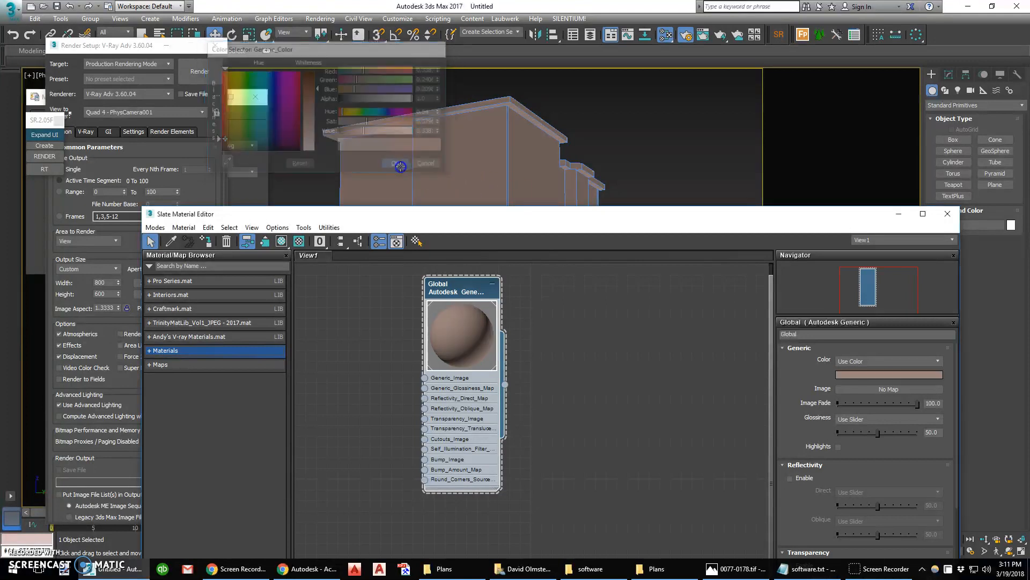
Step: Apply the Global material to the ground plane, and close the material editor and the render setup
left_click_drag(672, 217, 357, 86)
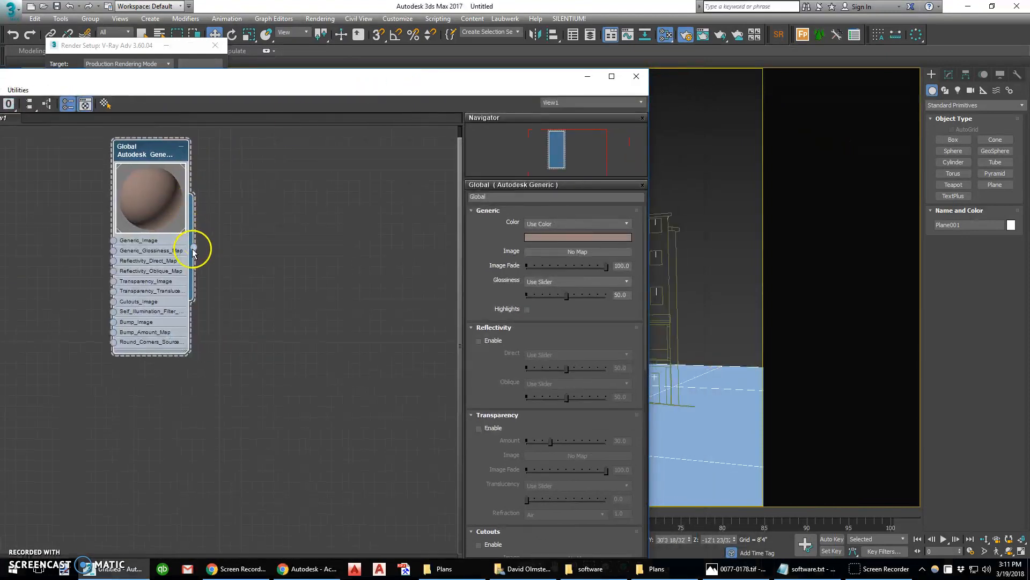
left_click_drag(252, 230, 713, 443)
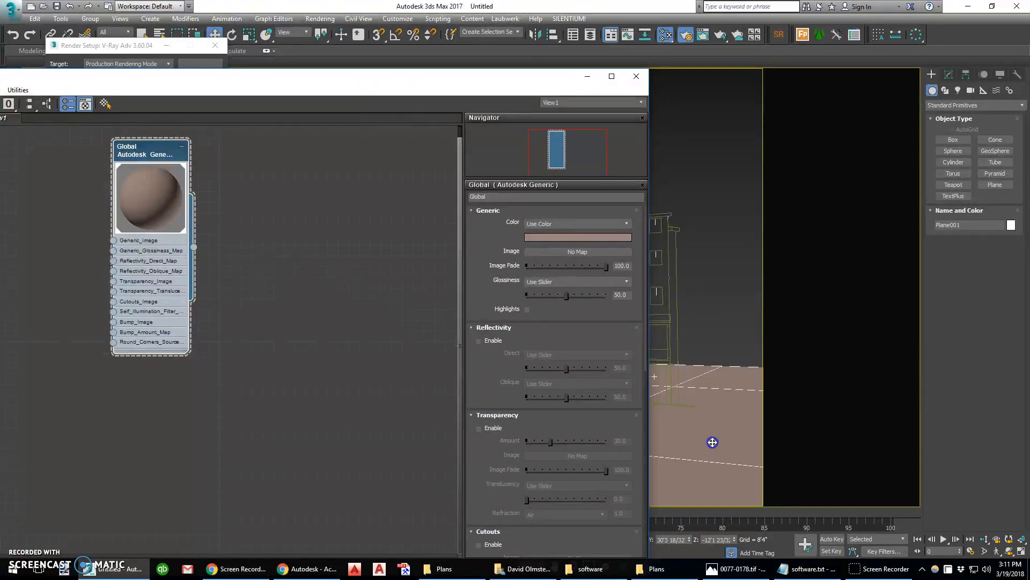
left_click(634, 79)
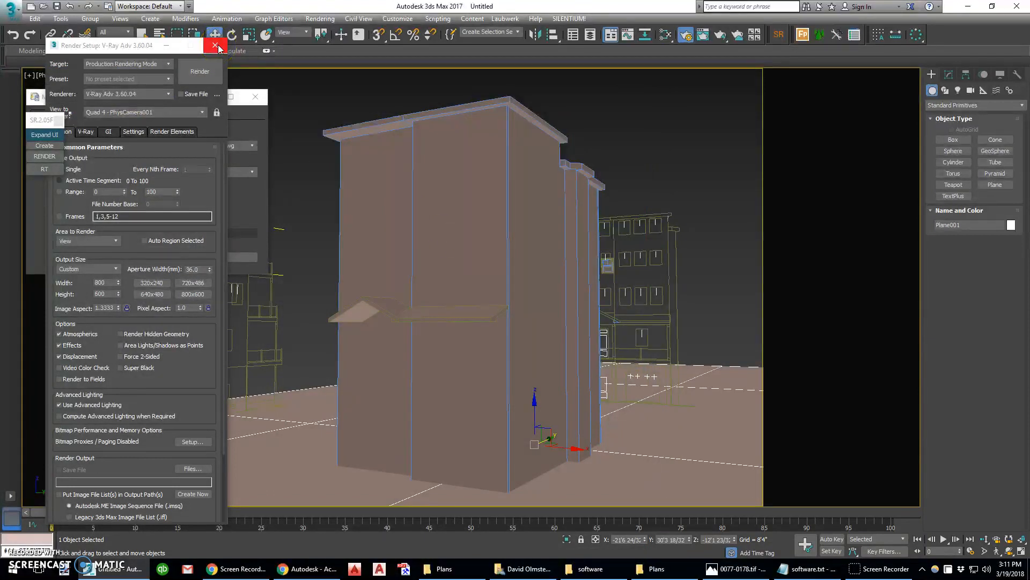
left_click(215, 48)
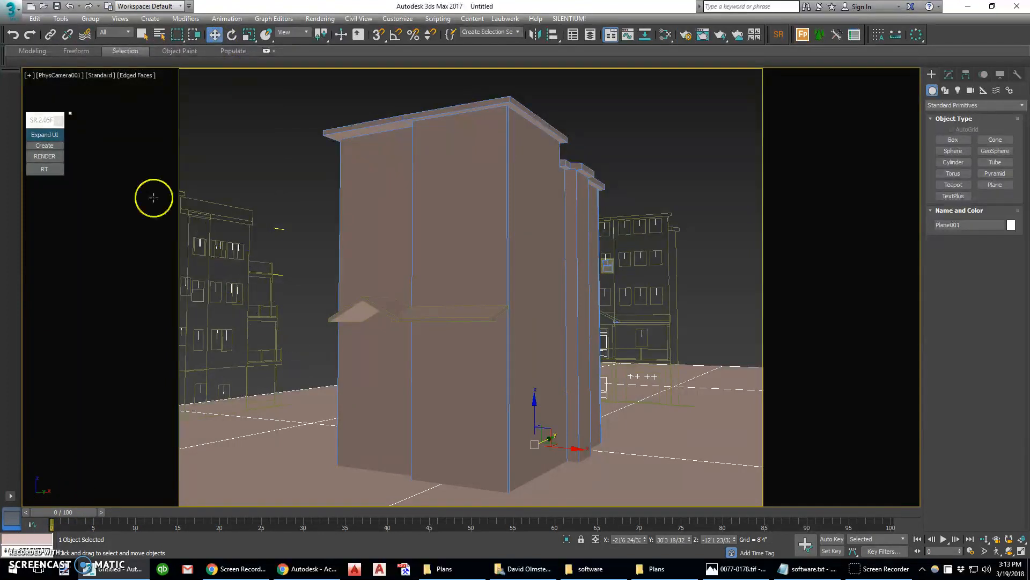
Step: Toggle Show Vray Log in the expanded SolidRocks options and run a mini preview render of the camera view
left_click(44, 135)
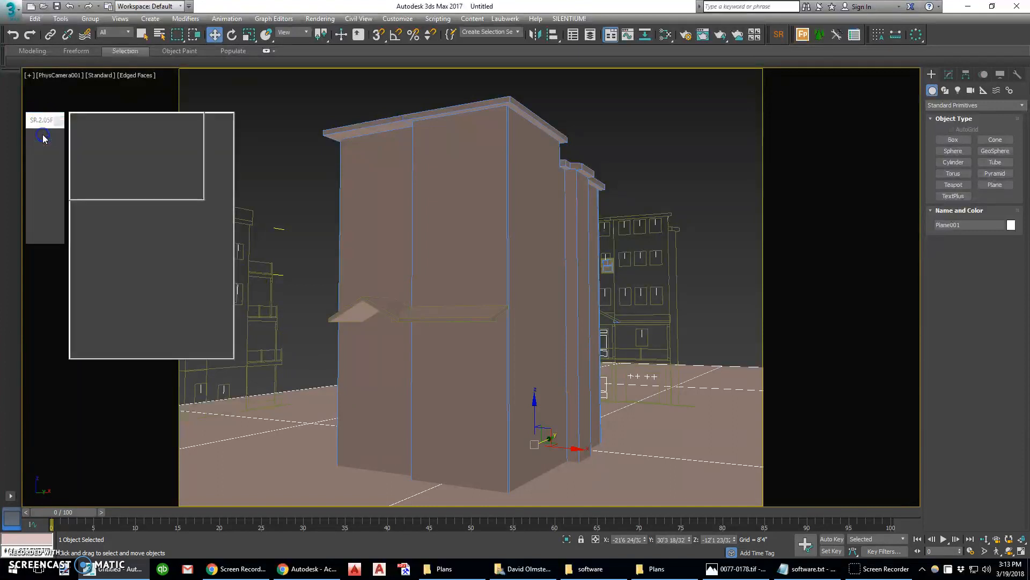
left_click(49, 155)
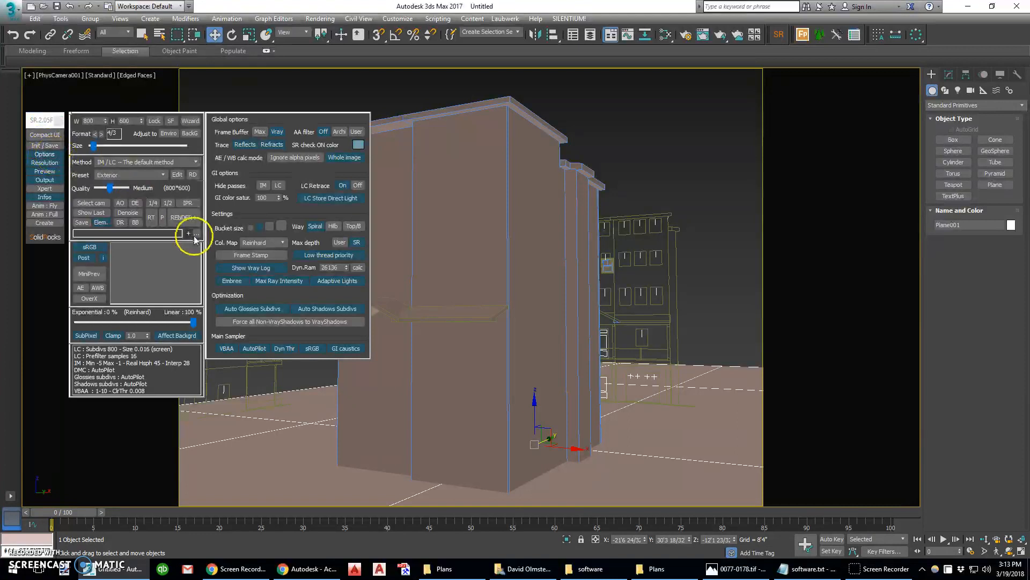
left_click(249, 268)
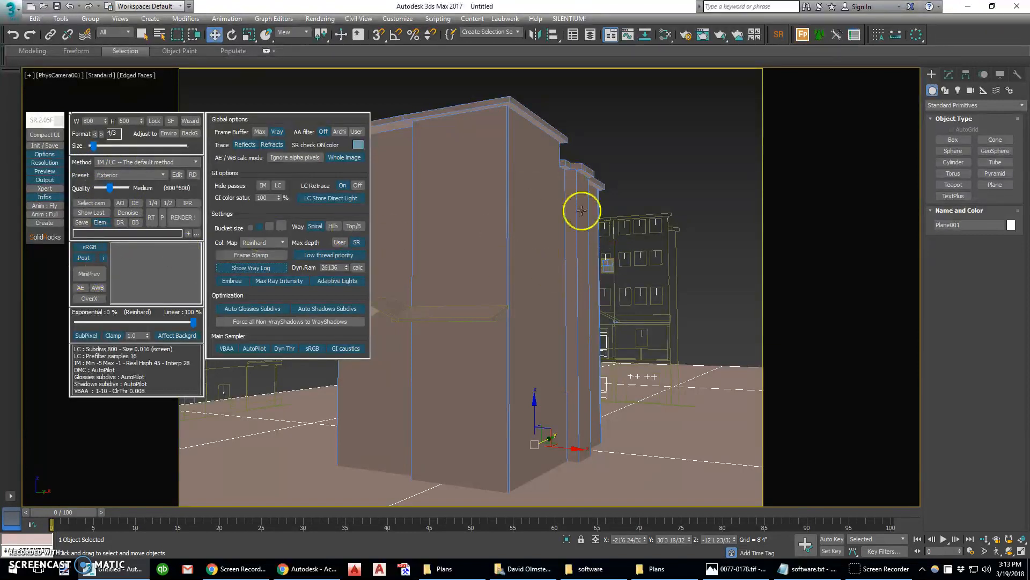
left_click(104, 274)
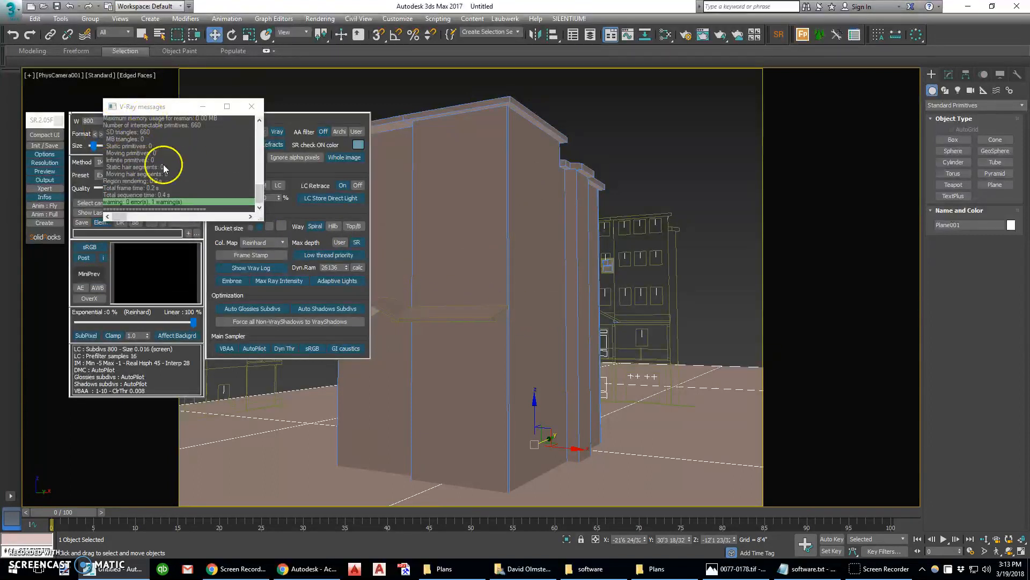
left_click(254, 110)
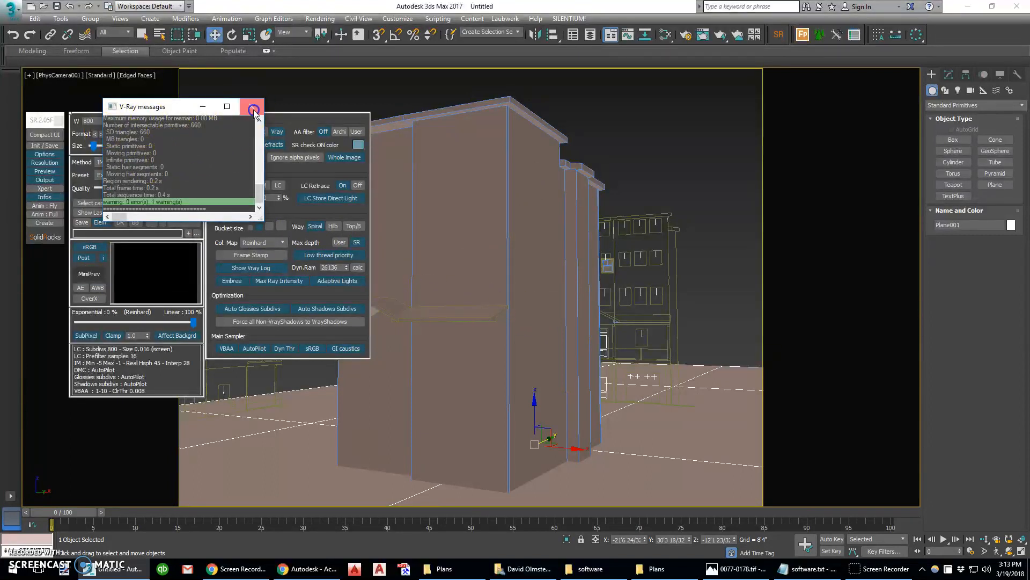
left_click(154, 273)
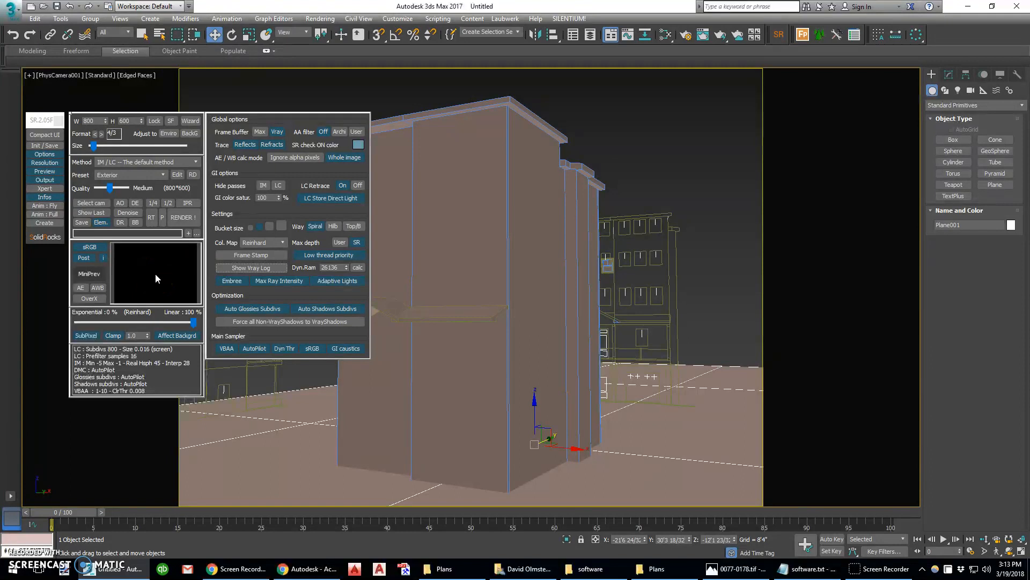
left_click(44, 154)
left_click(45, 134)
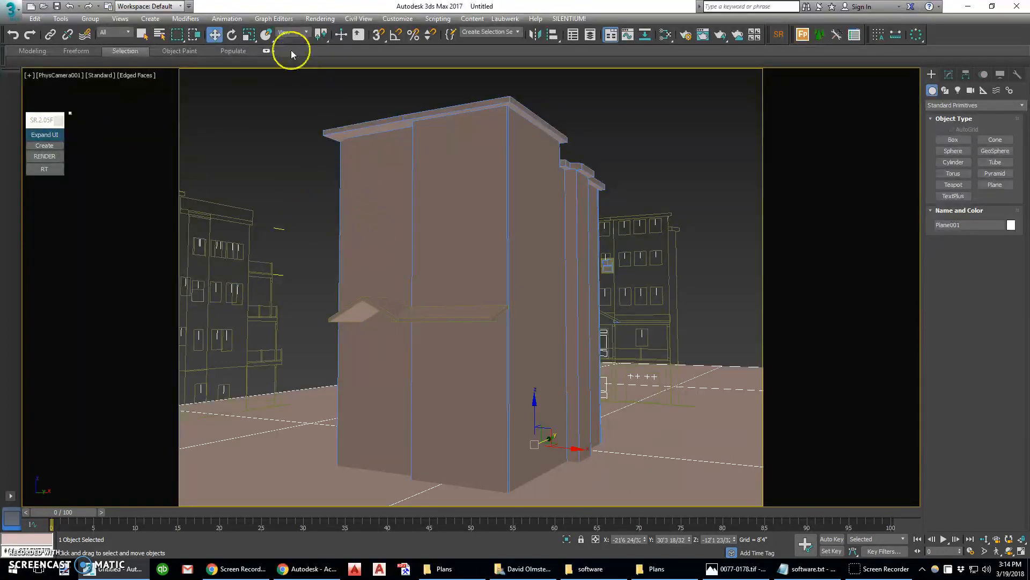
Step: Create a Daylight system beside the ground plane in the Top view with an mr Physical Sky environment map and an orbital scale of about 88'10"
left_click(157, 20)
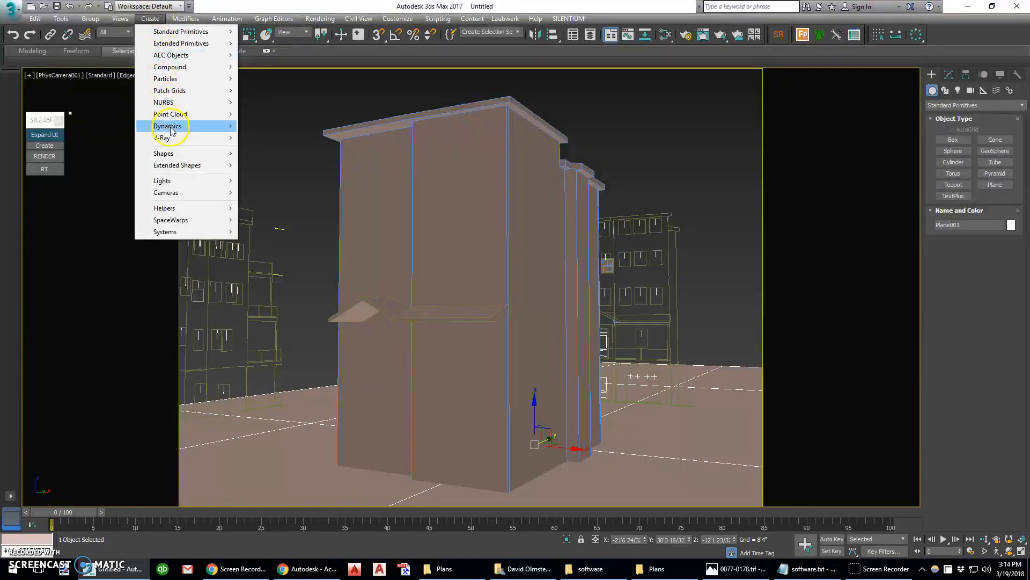
left_click(170, 181)
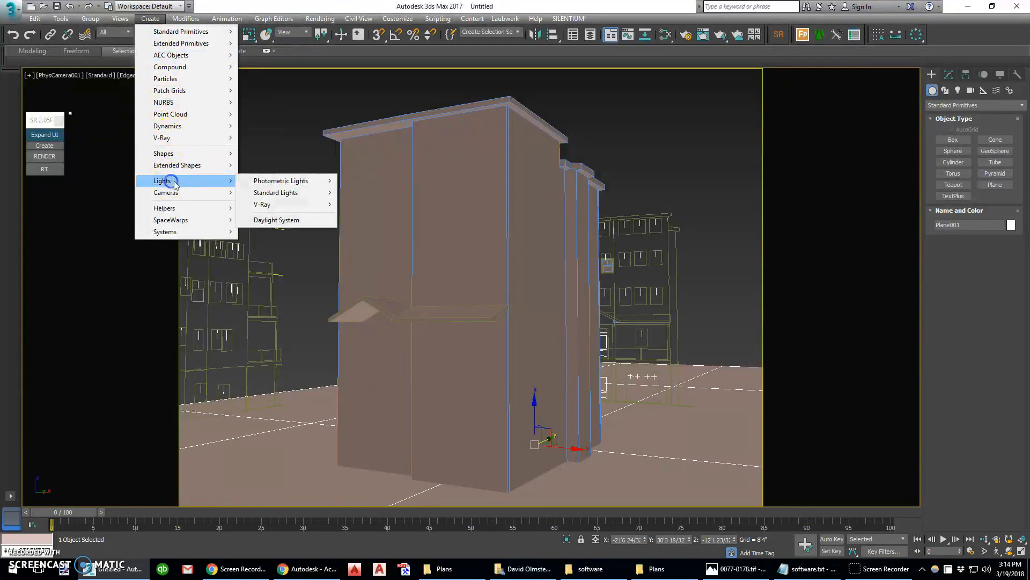
left_click(279, 220)
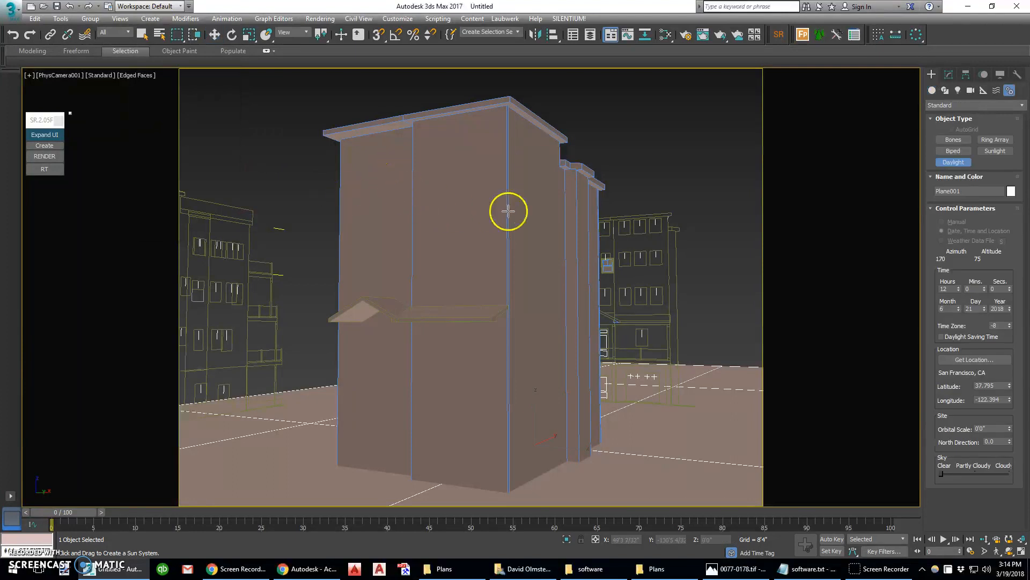
key("alt+w")
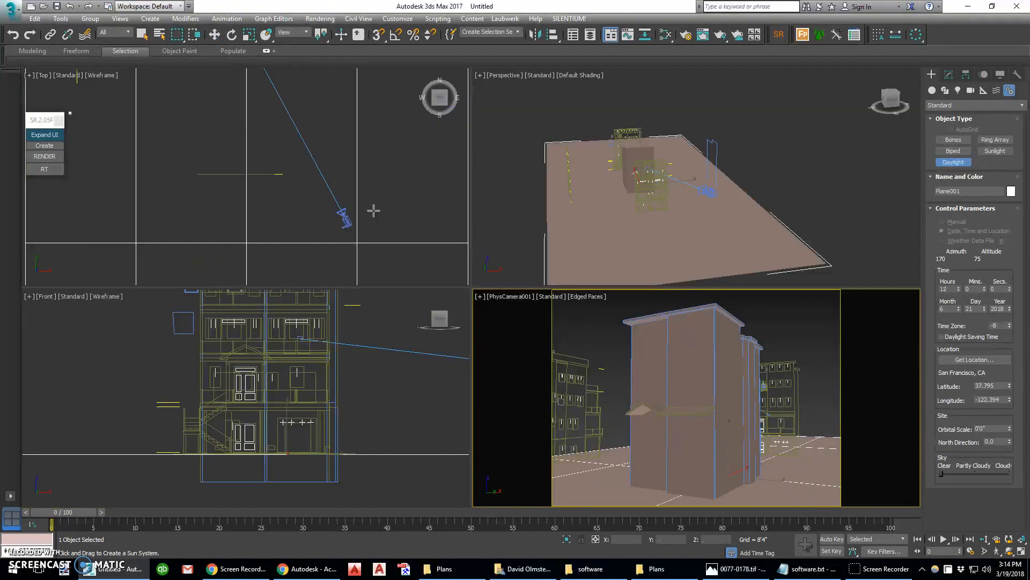
scroll(363, 185, "down", 5)
scroll(330, 189, "down", 2)
middle_click_drag(341, 160, 317, 205)
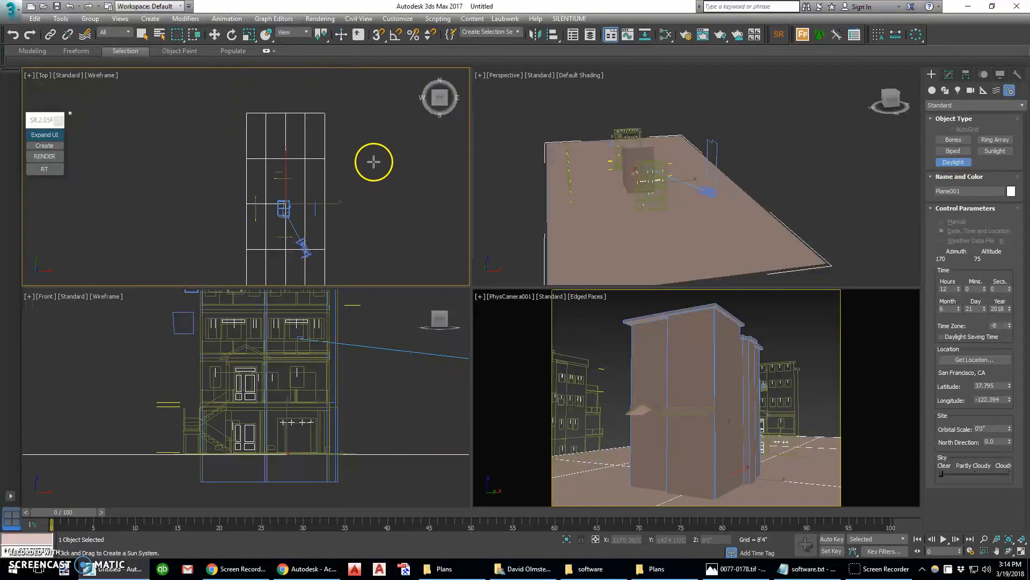
left_click_drag(376, 199, 376, 200)
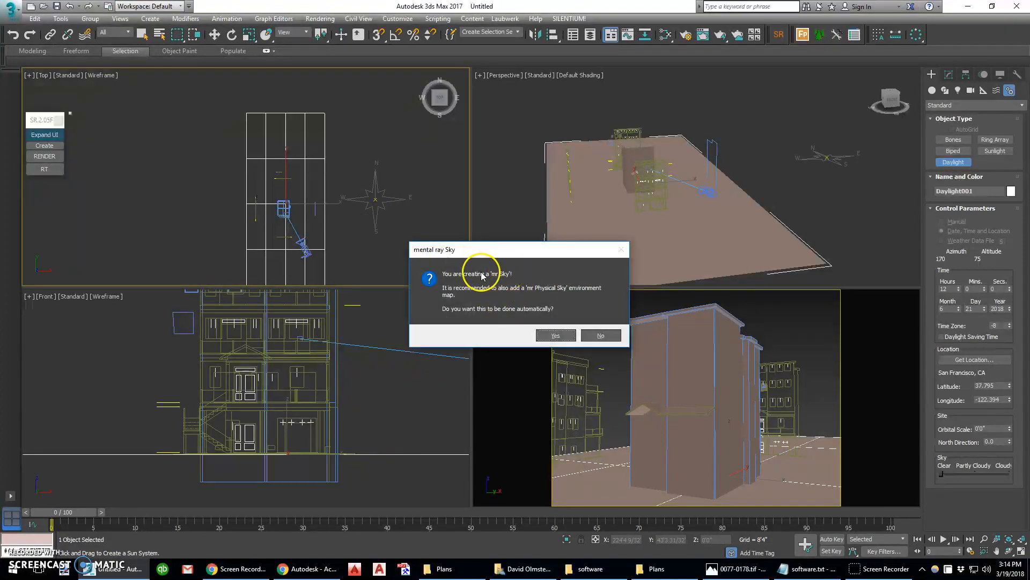
left_click(556, 335)
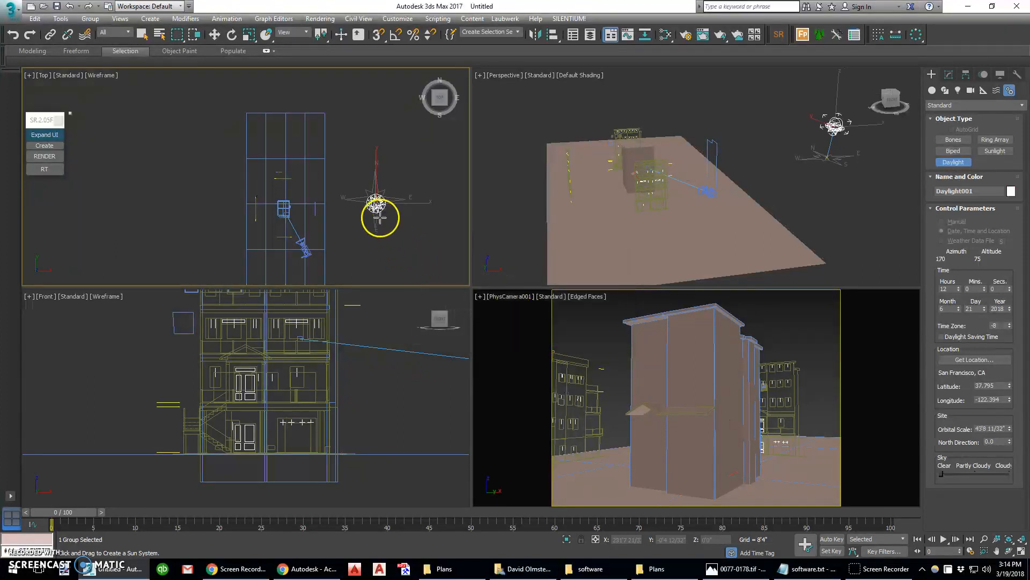
left_click(377, 232)
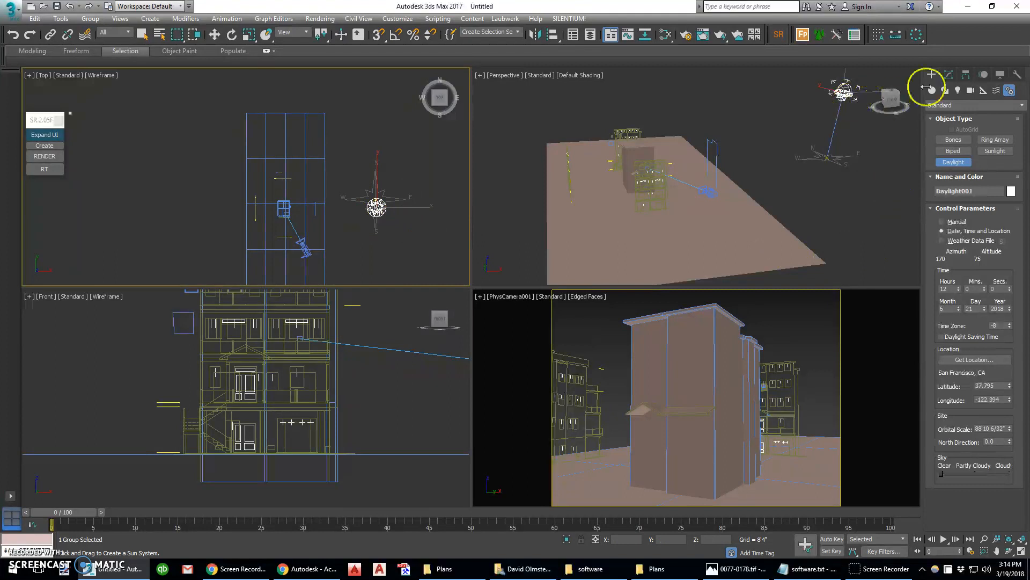
Step: Switch the Daylight system's sunlight to VRaySun, replacing the environment map with VRaySky, and set its skylight to No Skylight
left_click(949, 75)
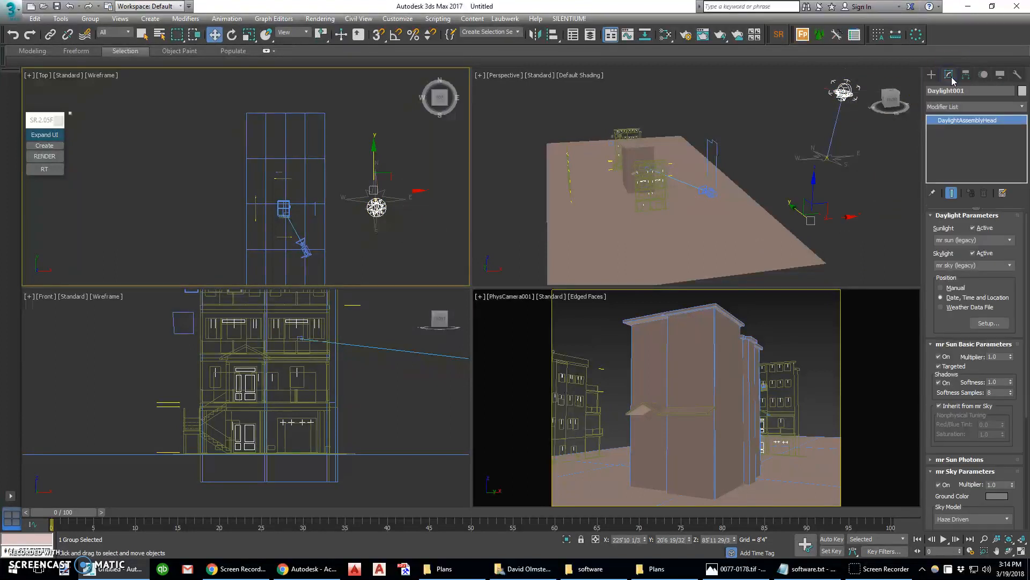
left_click_drag(939, 233, 957, 254)
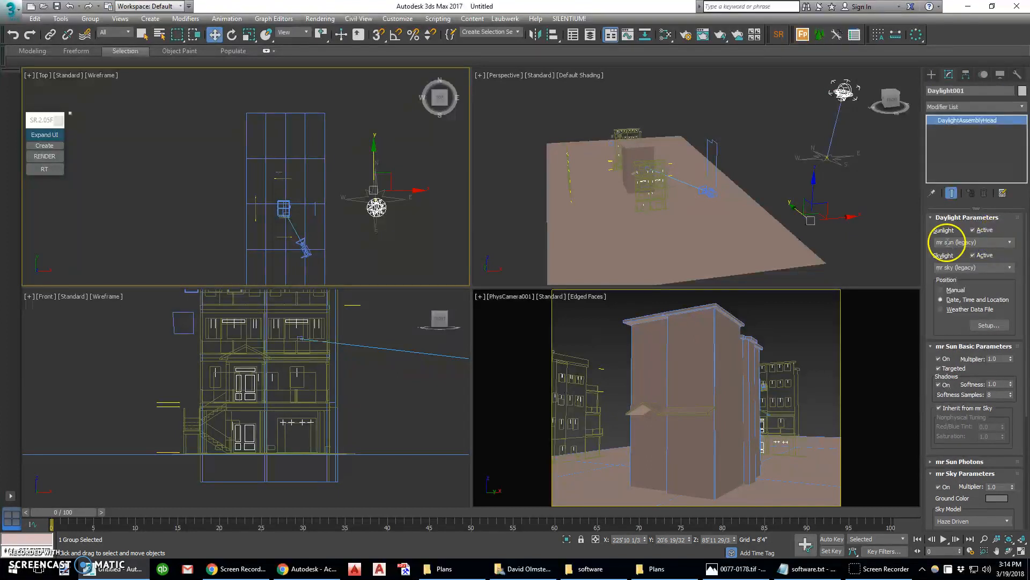
left_click(1010, 243)
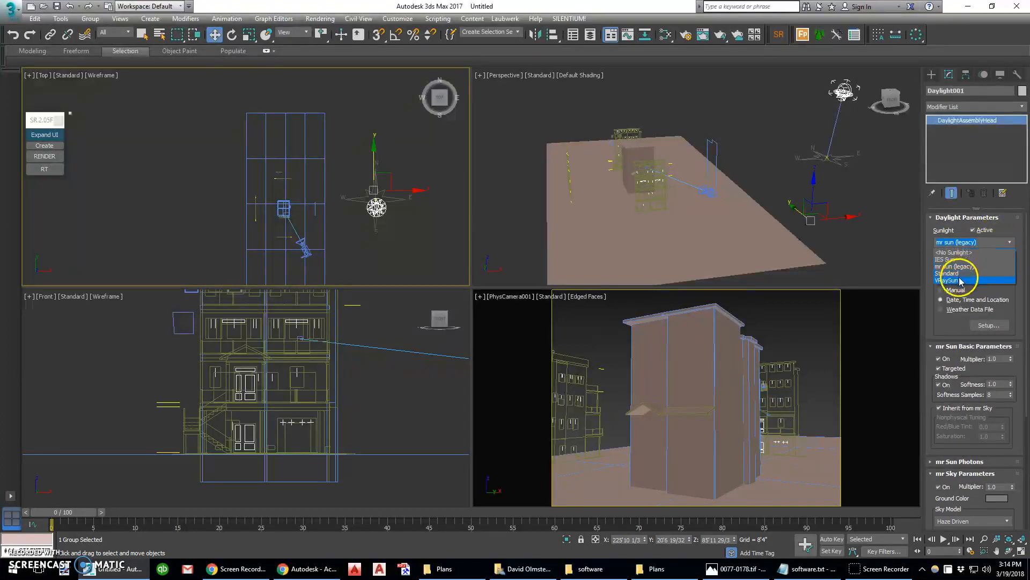
left_click(959, 280)
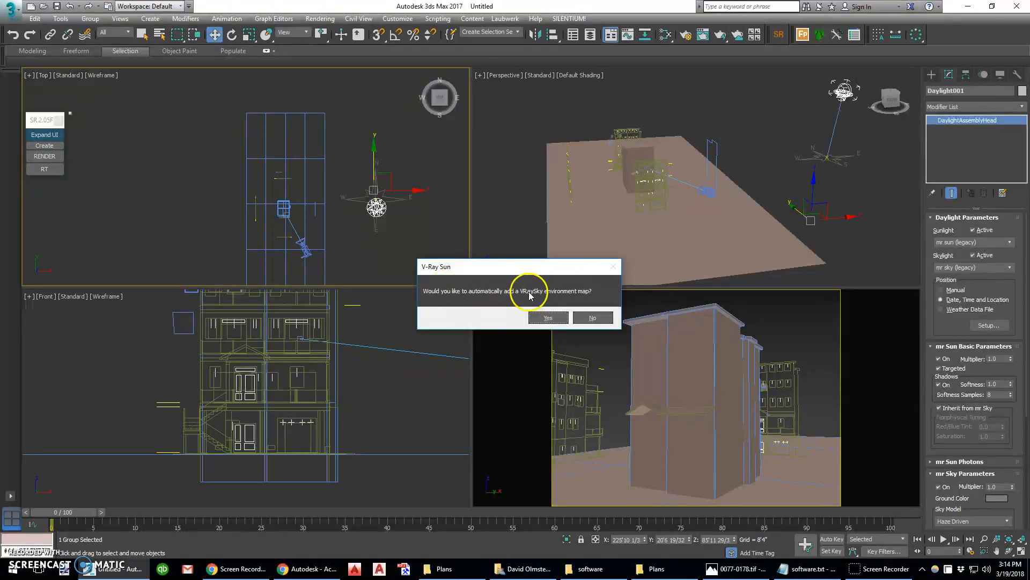
left_click(558, 320)
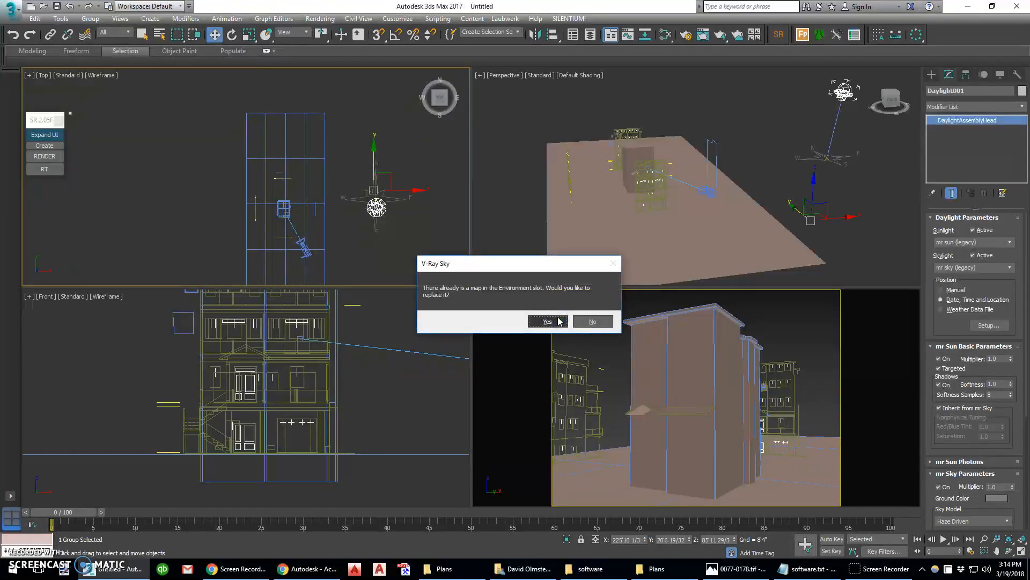
left_click(556, 321)
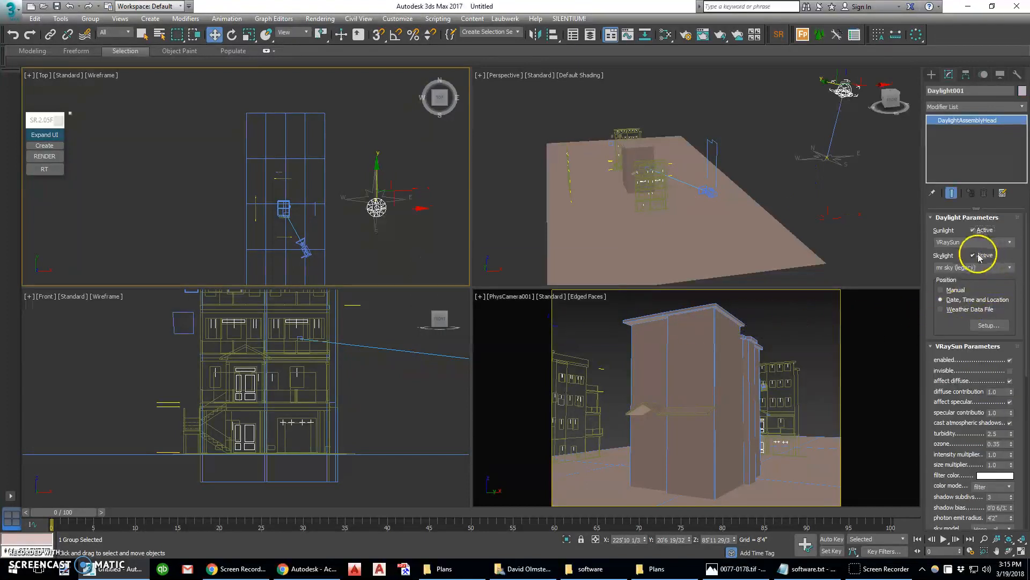
left_click(1009, 267)
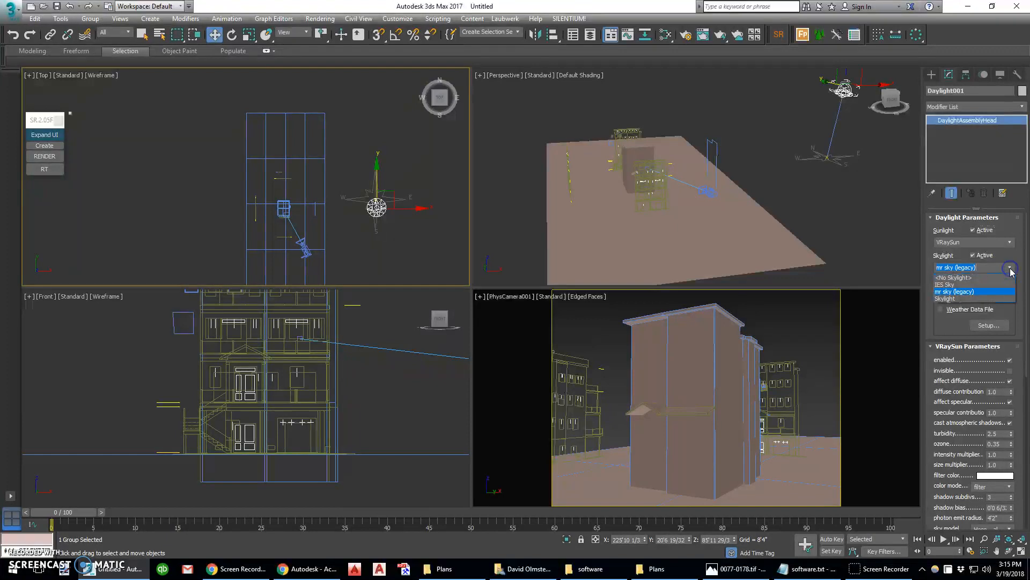
left_click(982, 277)
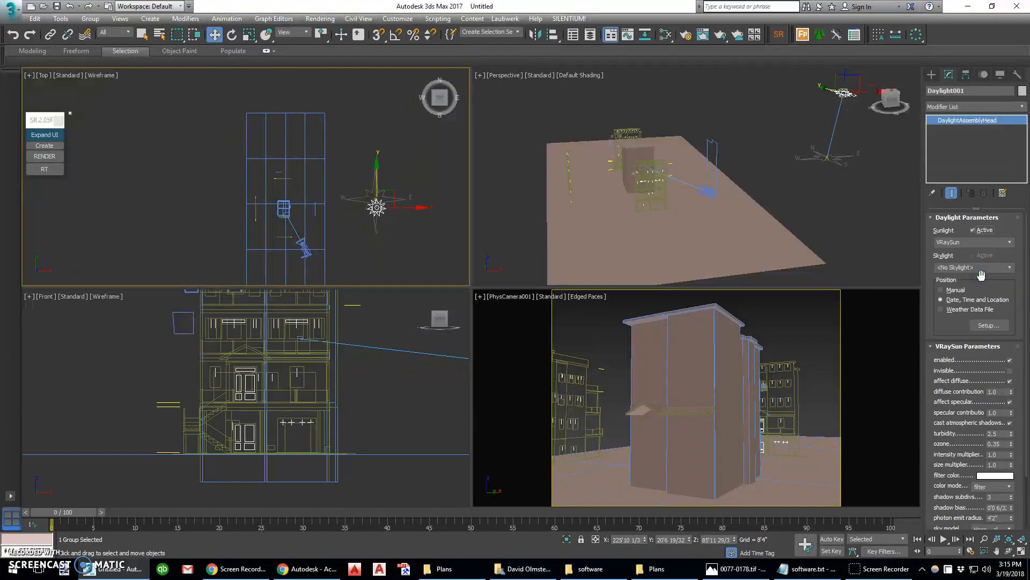
Step: Expand the SolidRocks options and run a mini preview render of the PhysCamera001 view
left_click(673, 328)
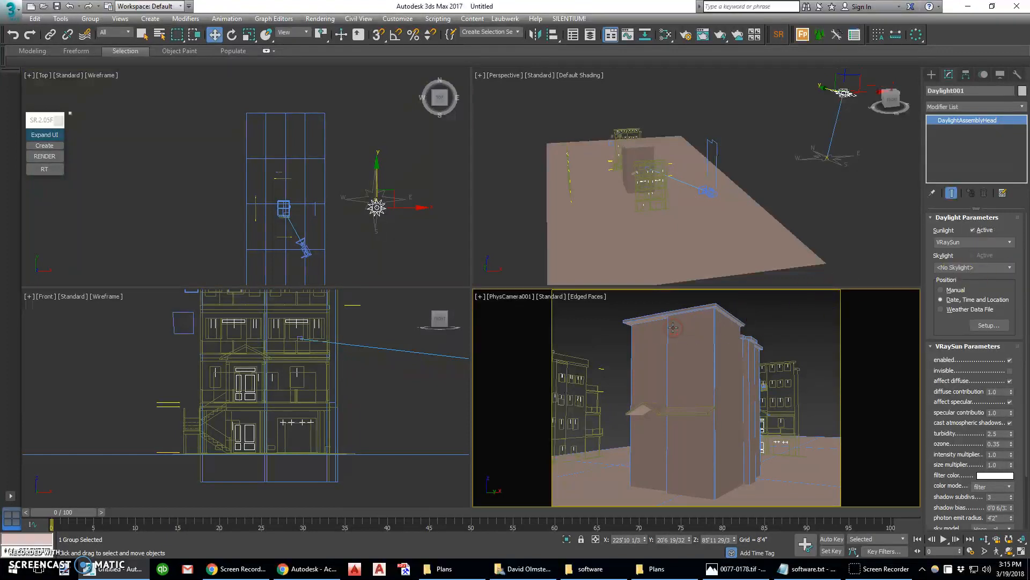
left_click(45, 134)
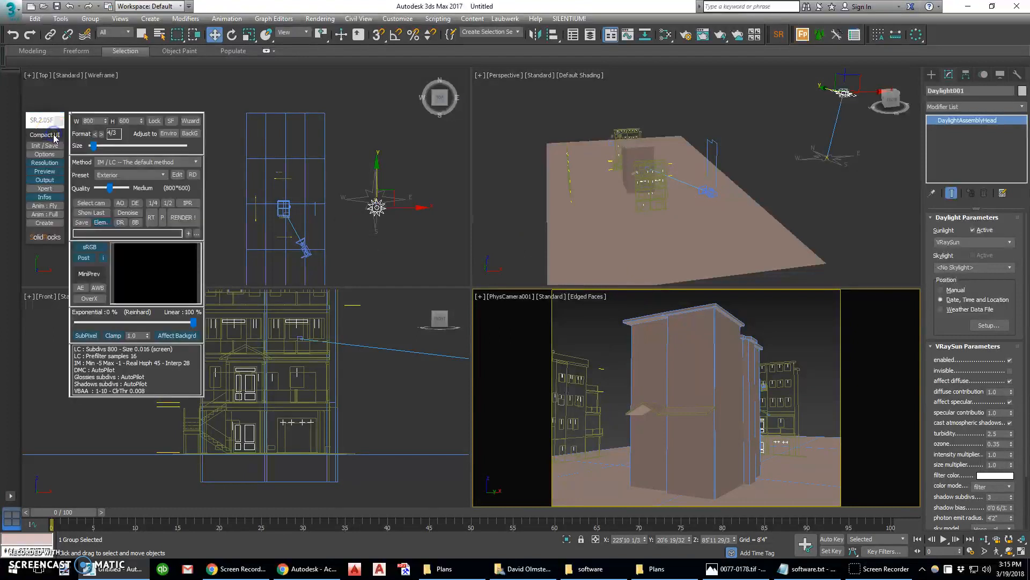
left_click(89, 274)
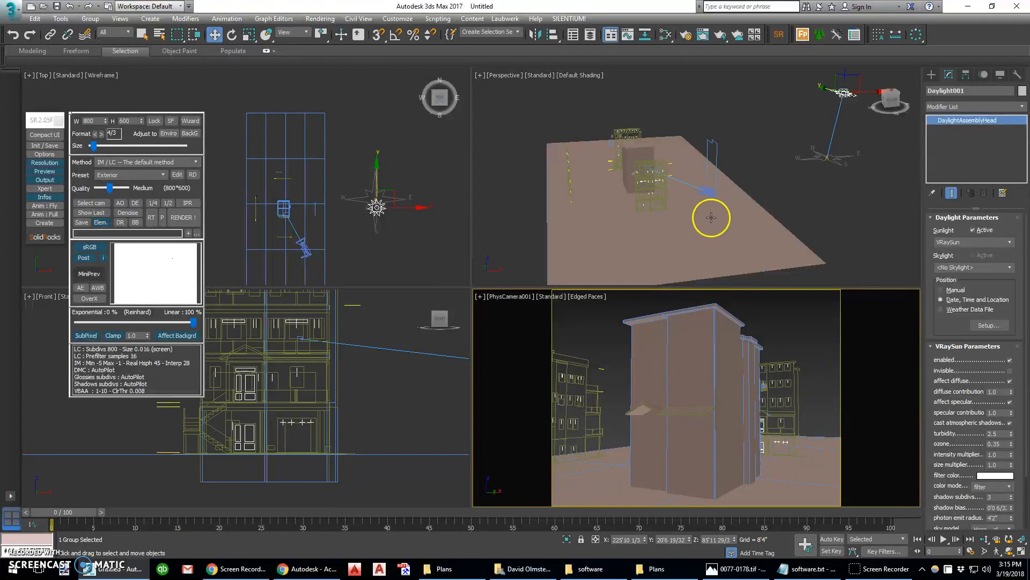
Step: Select the physical camera in the Perspective view and enable its horizon line display
left_click(710, 192)
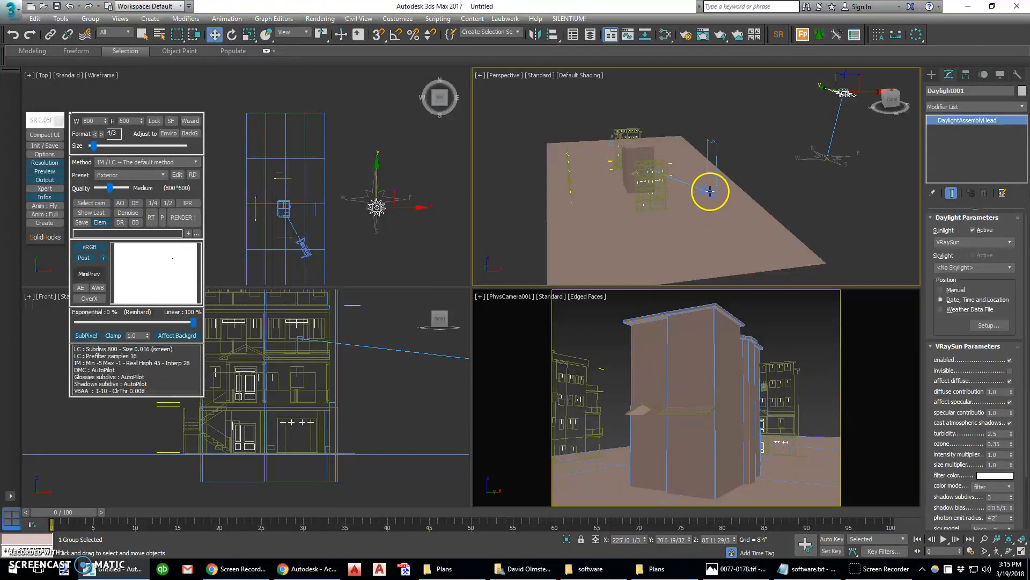
left_click(710, 192)
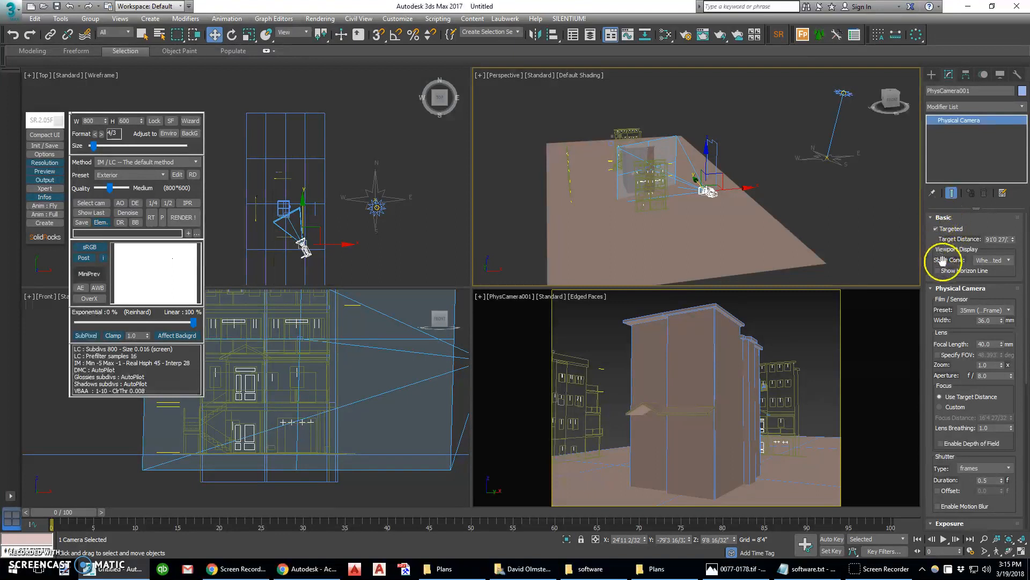
left_click(952, 270)
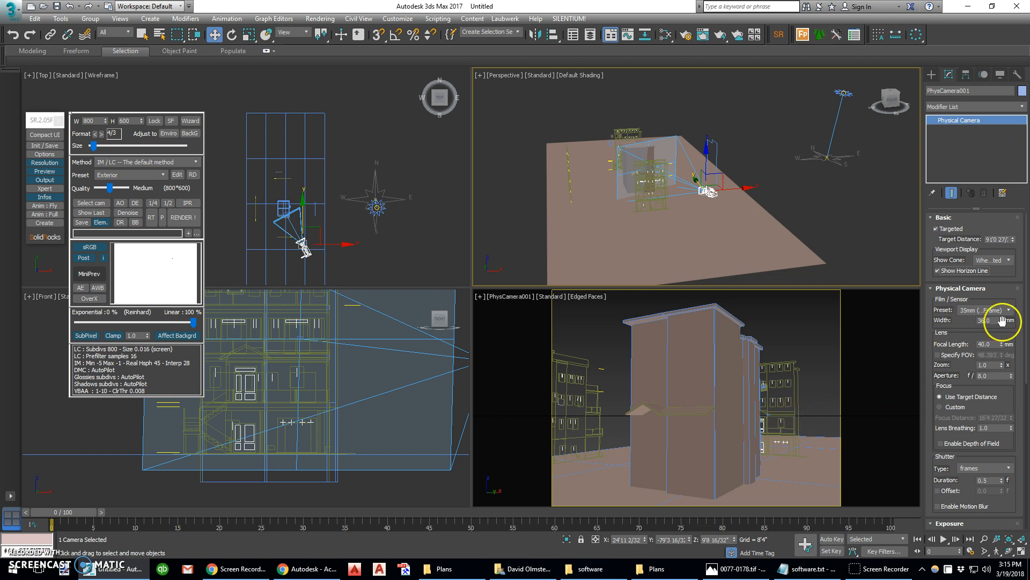
Step: Set the camera's focal length to 35 mm after trying 22 mm, and keep its zoom at 1.0
left_click_drag(929, 320, 958, 267)
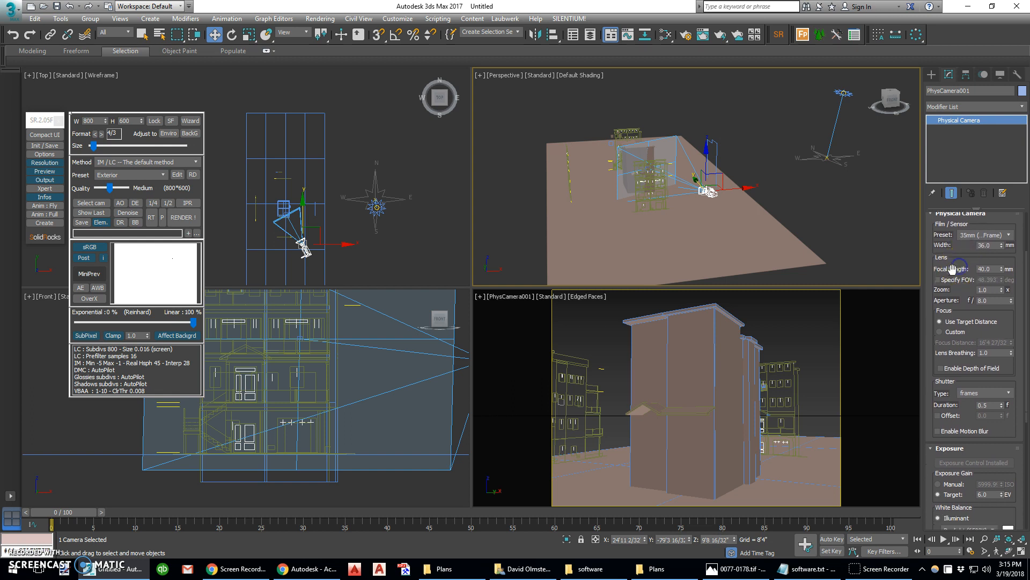
left_click(993, 269)
type("22")
key("Return")
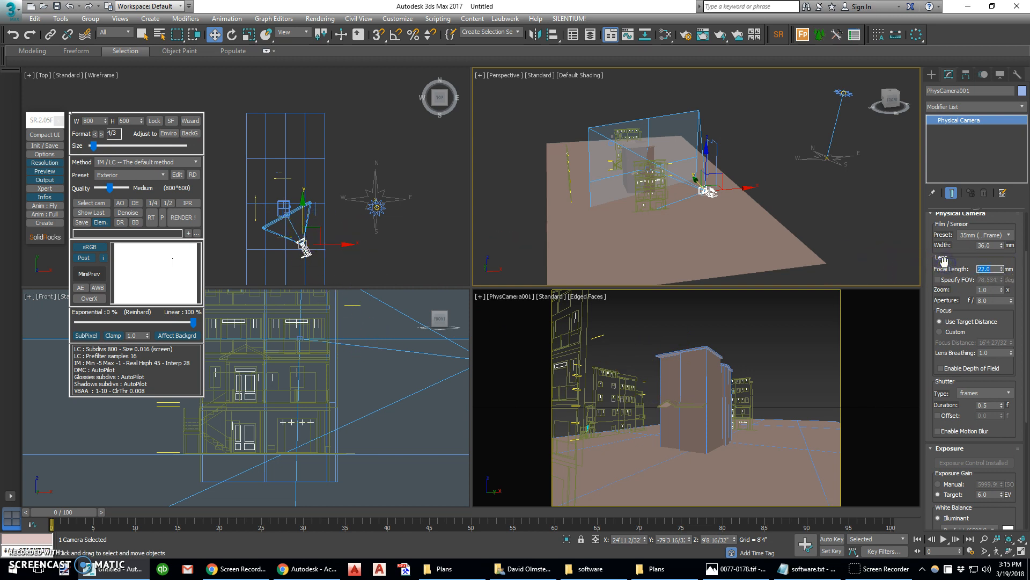
key("Return")
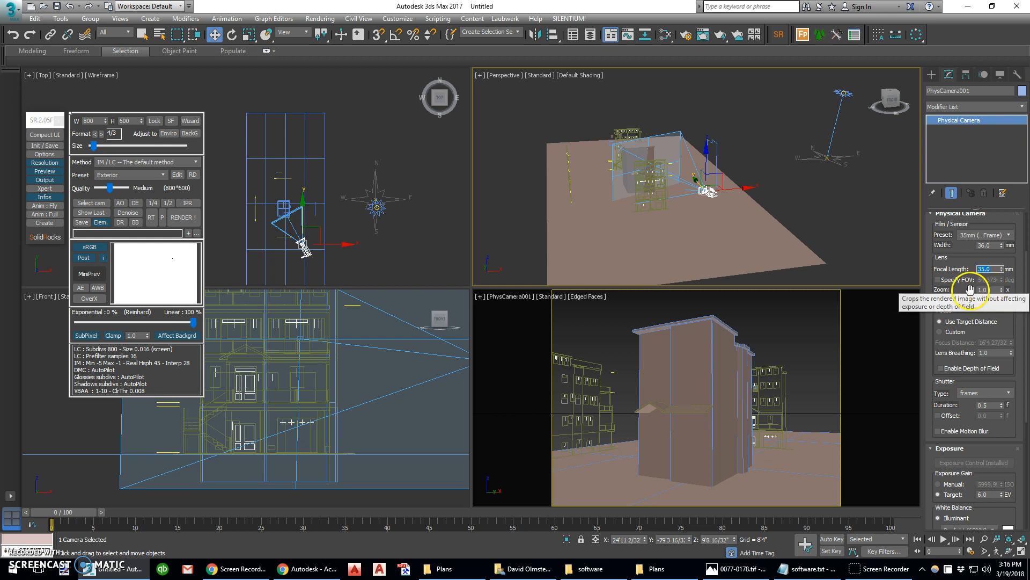
left_click(1001, 289)
left_click(1001, 290)
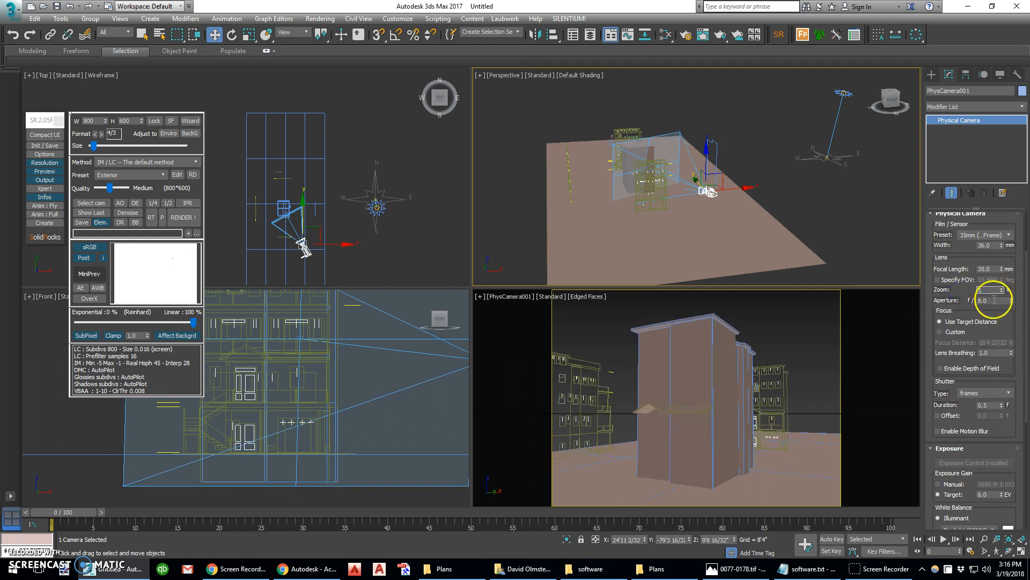
Step: Set the camera's shutter type to 1 / seconds with a duration of 1/200 s, and its manual exposure gain to 100 ISO
double_click(994, 300)
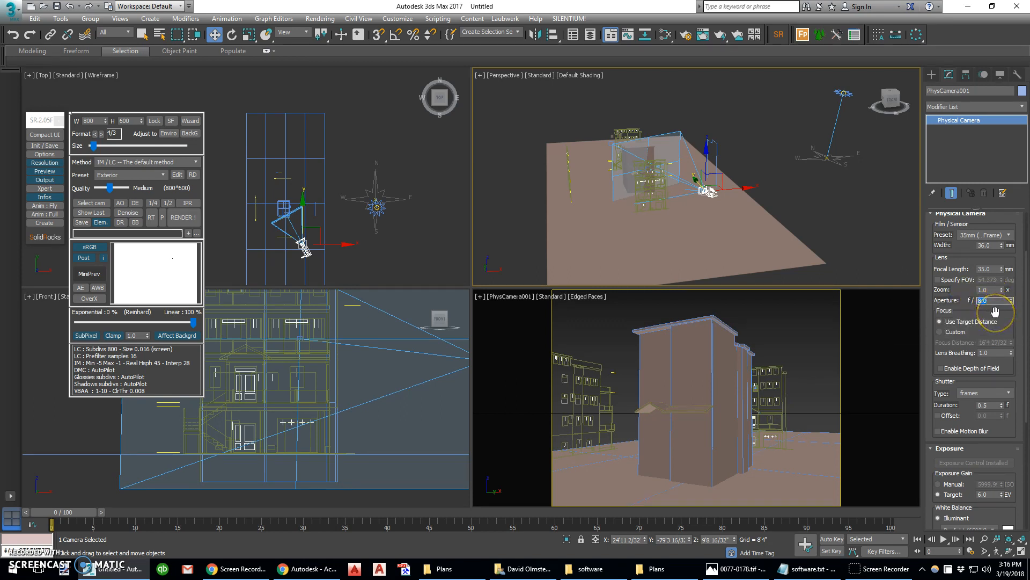
left_click_drag(991, 314, 984, 262)
left_click_drag(944, 331, 948, 301)
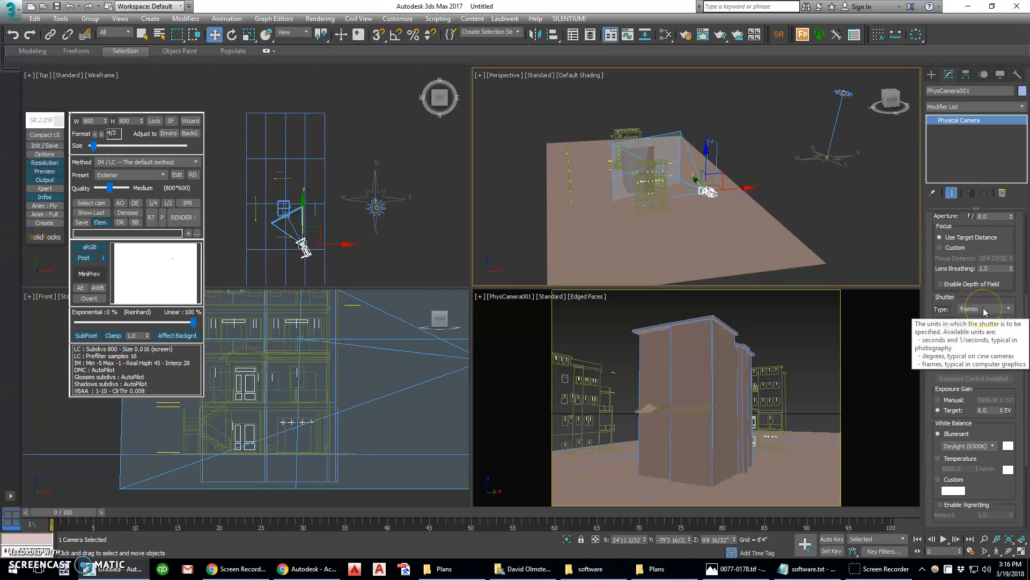
left_click(985, 310)
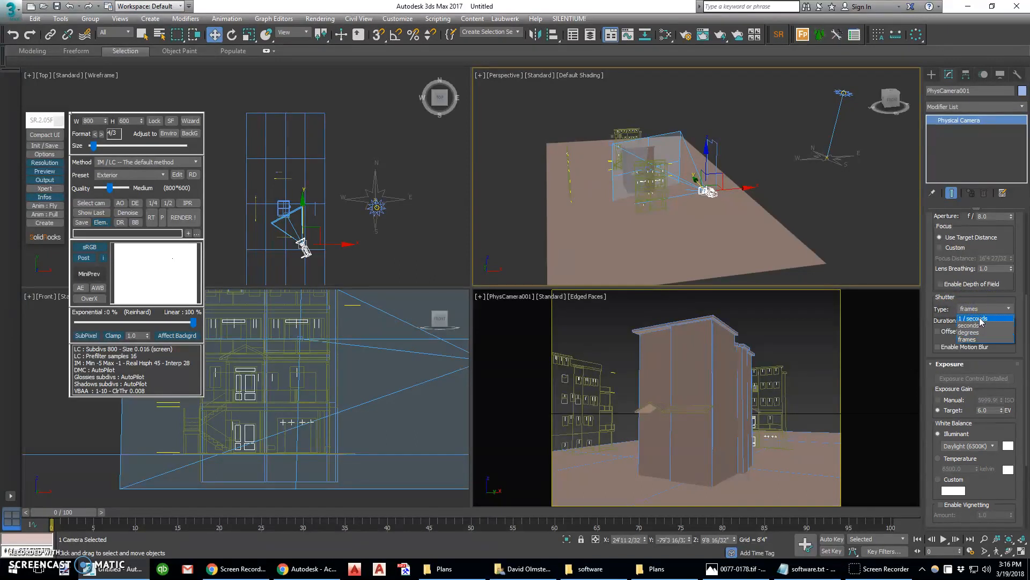
left_click(977, 318)
left_click_drag(981, 321, 1001, 323)
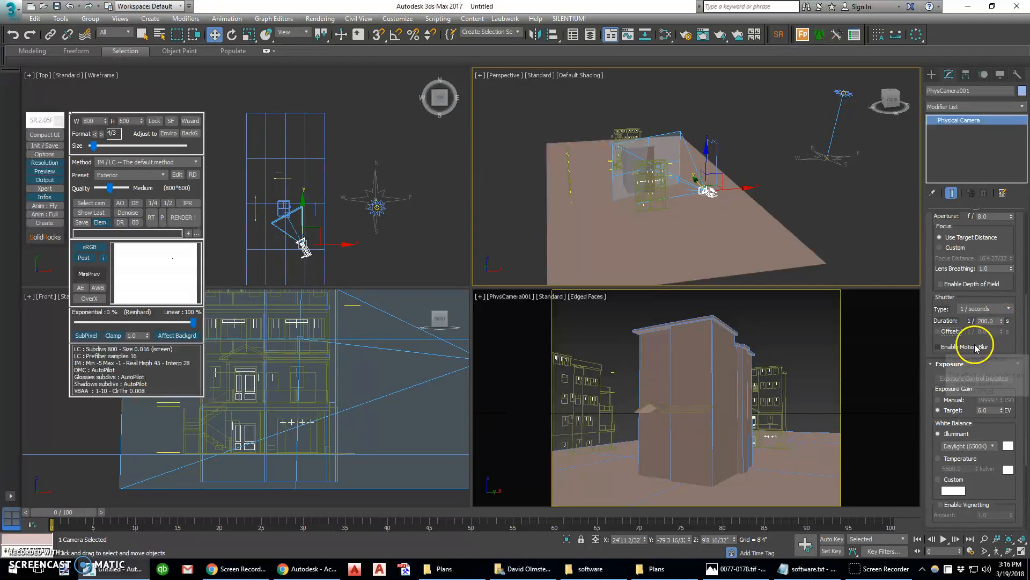
left_click_drag(930, 379, 933, 307)
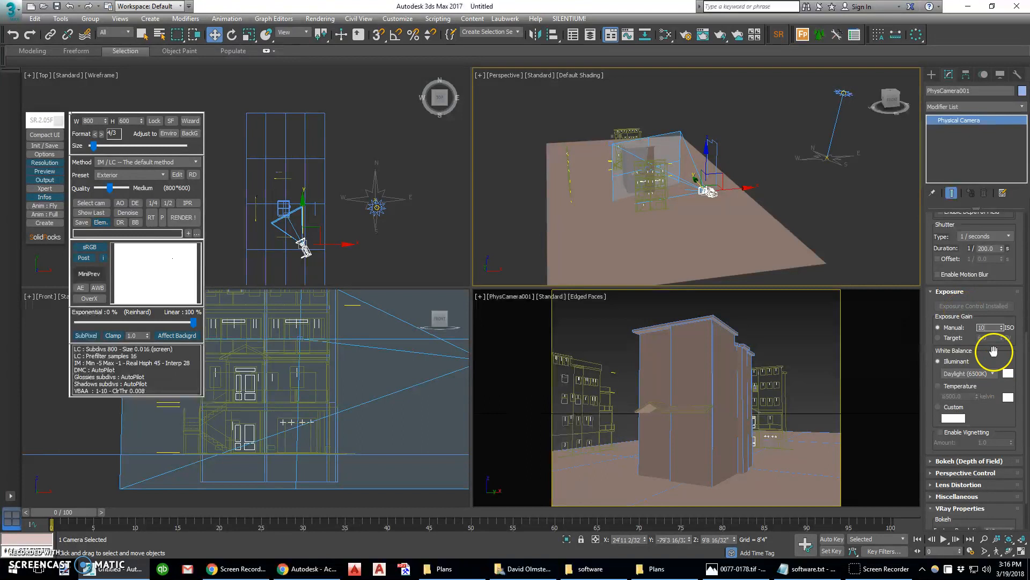
key("Return")
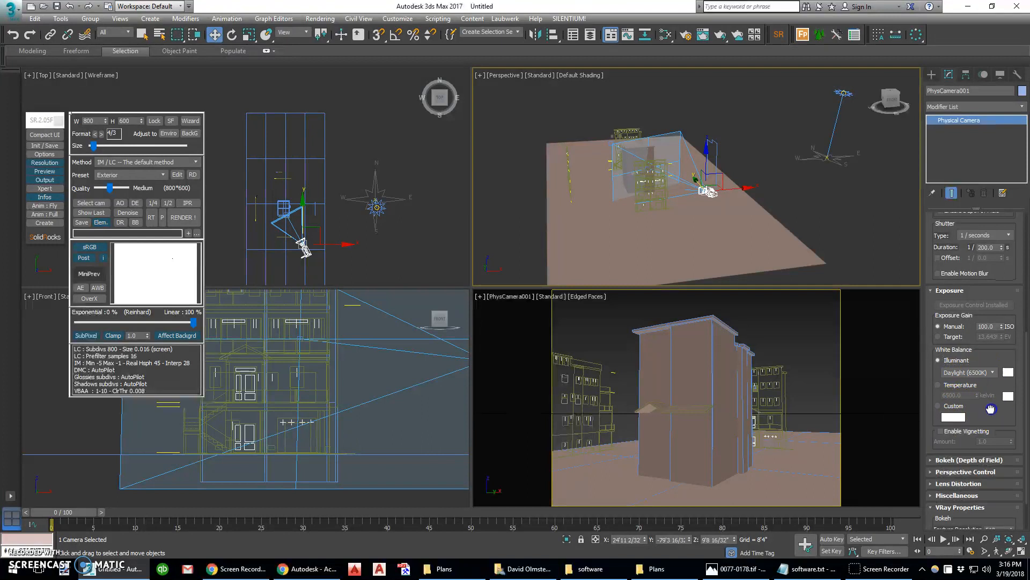
Step: Enable Auto Vertical Tilt Correction in the camera's perspective control settings
scroll(966, 398, "down", 2)
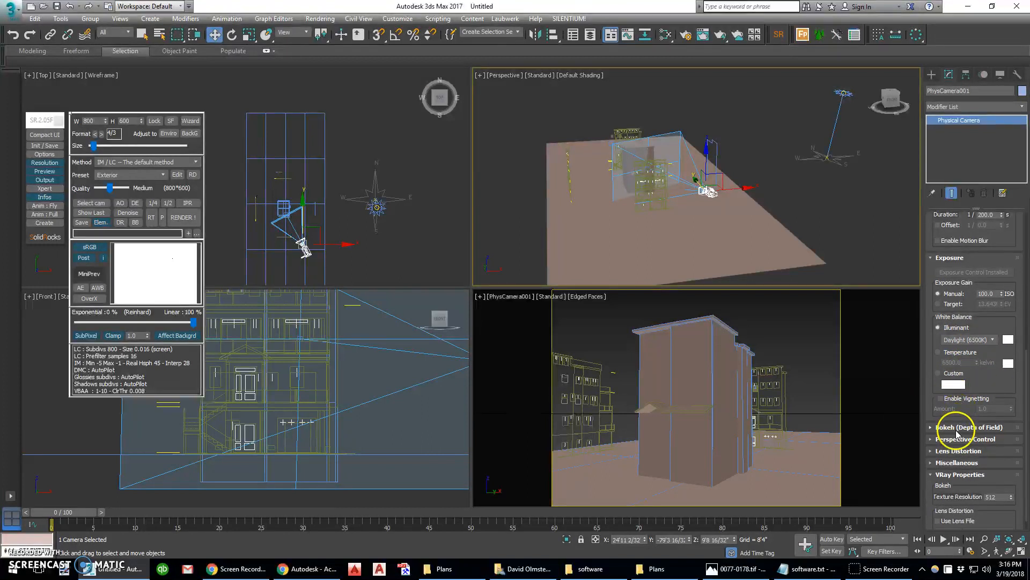
scroll(956, 414, "down", 1)
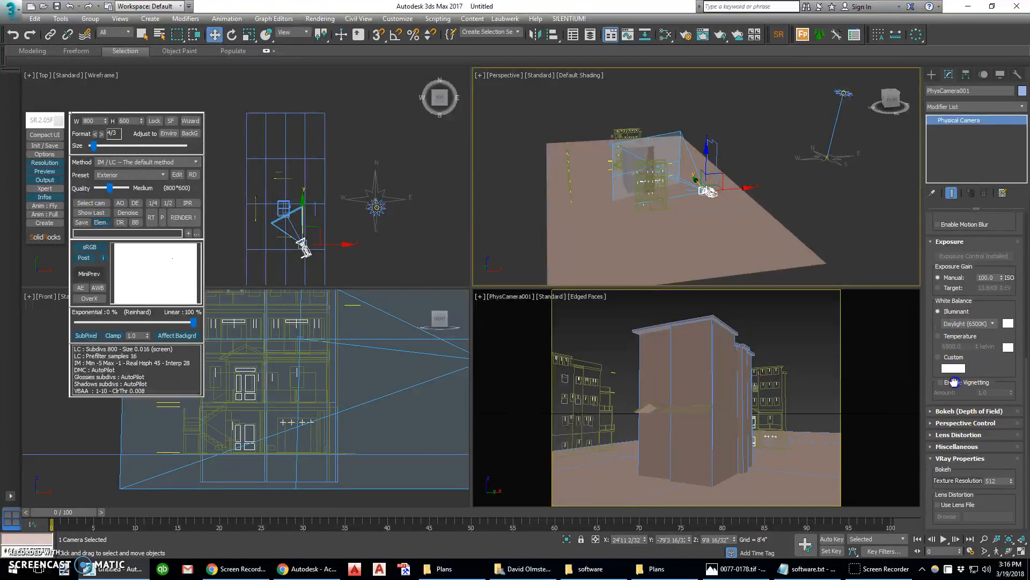
left_click(944, 424)
scroll(936, 440, "down", 3)
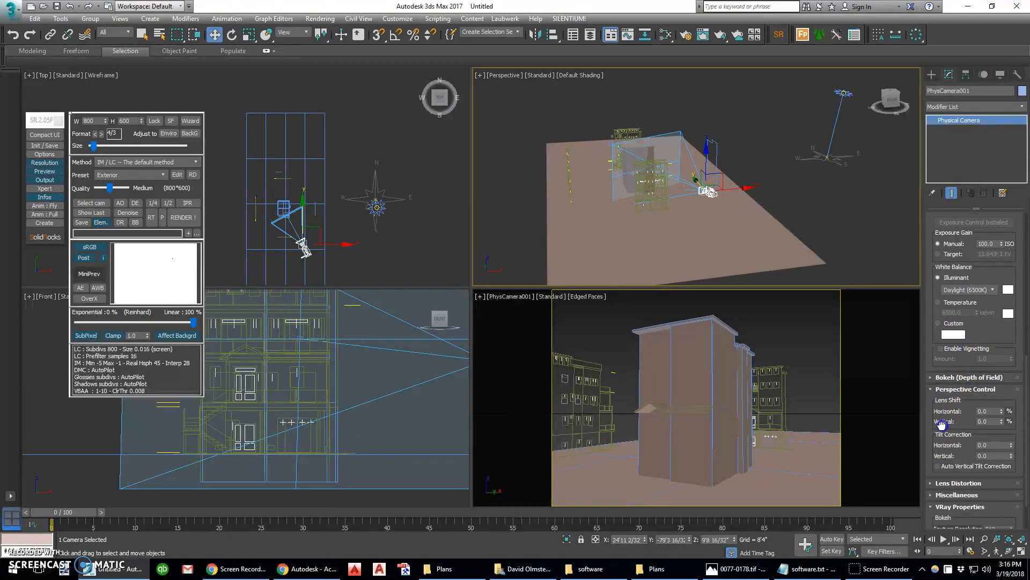
left_click(939, 453)
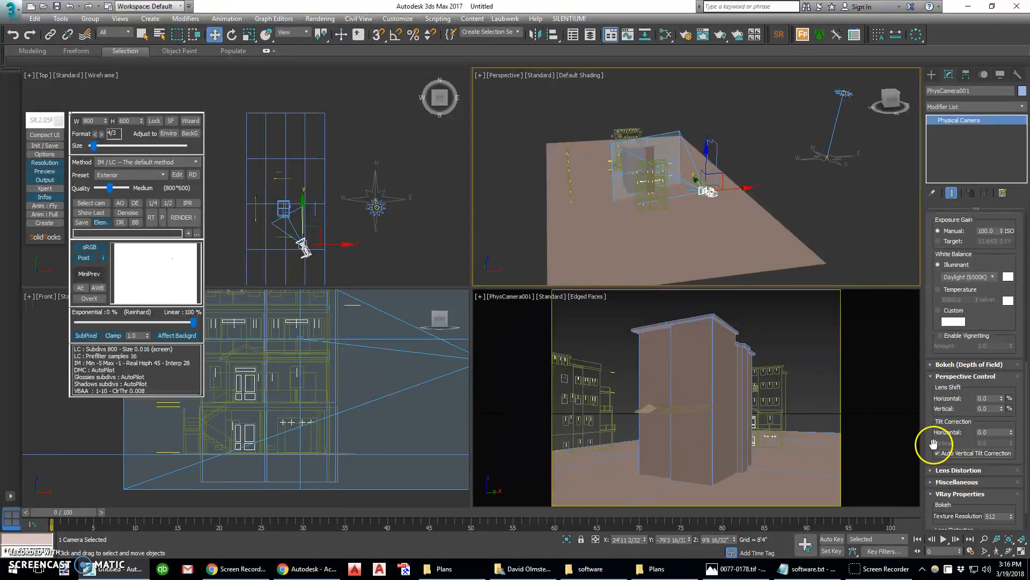
left_click_drag(934, 443, 941, 348)
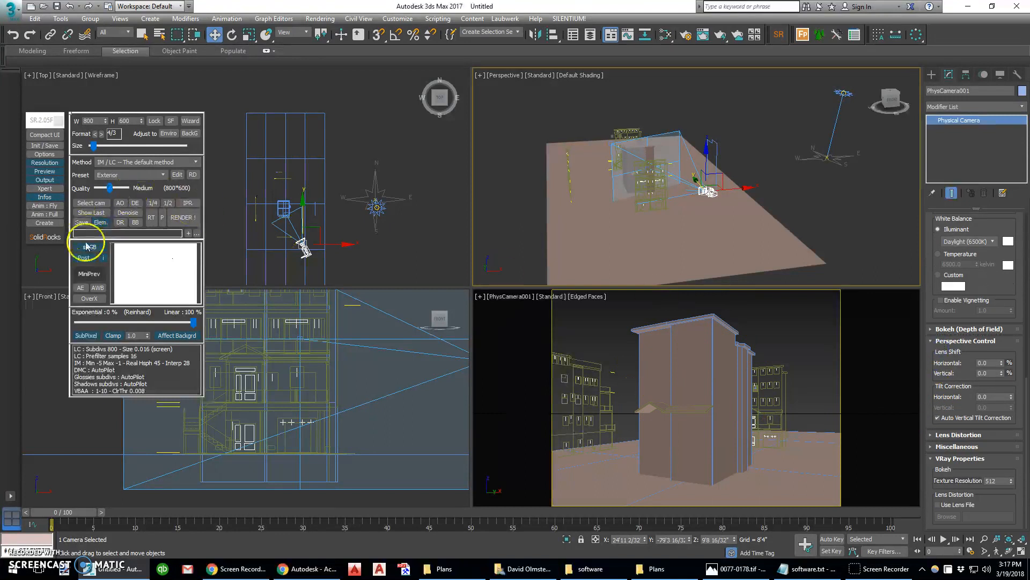
Step: Run a mini preview of the camera view, calculate its auto-exposure, and cancel the suggested shutter speed
right_click(676, 336)
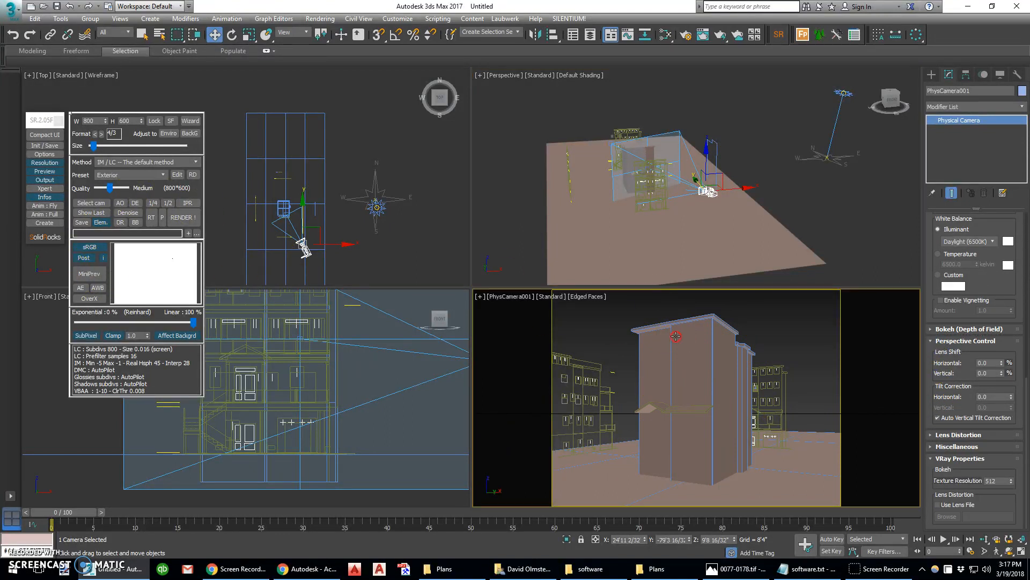
left_click(89, 273)
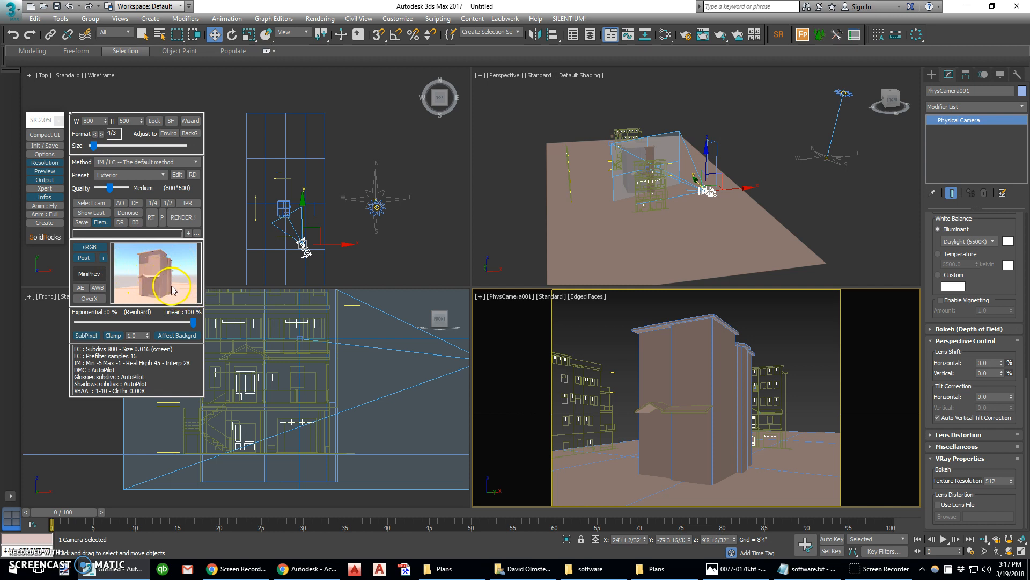
left_click(80, 289)
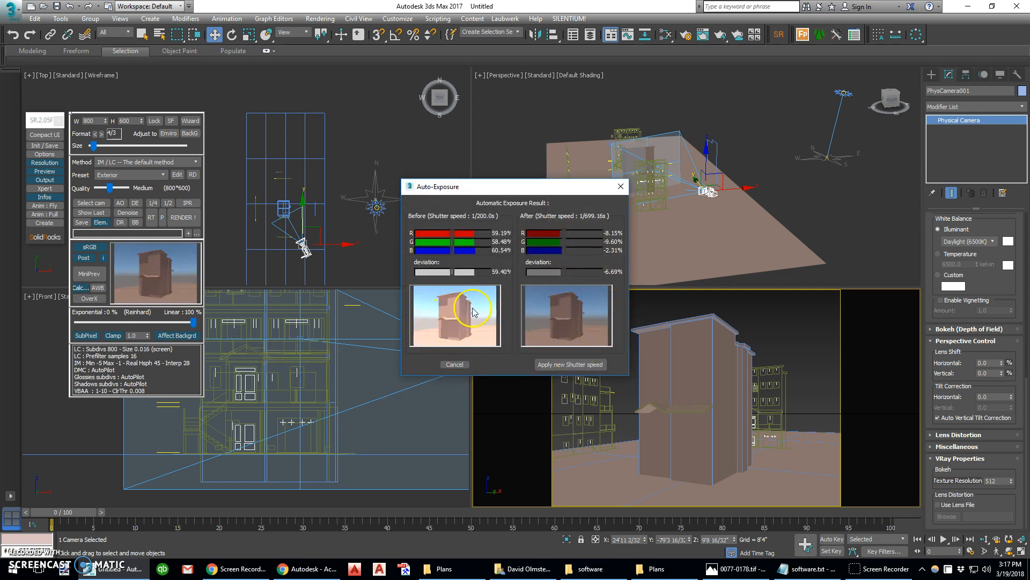
left_click(455, 365)
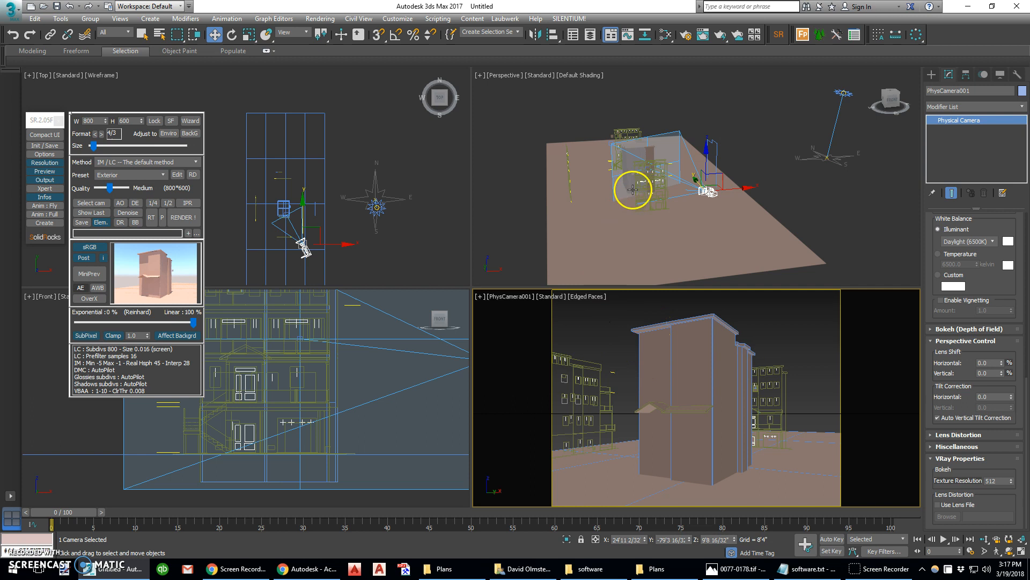
Step: Run a mini preview render with the Perspective view active for comparison
right_click(641, 196)
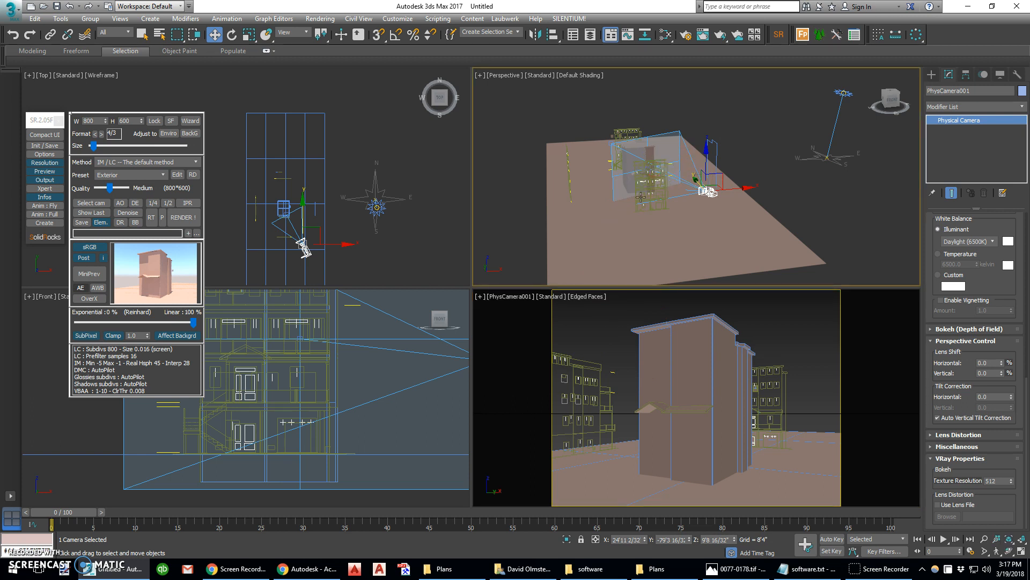
left_click(85, 275)
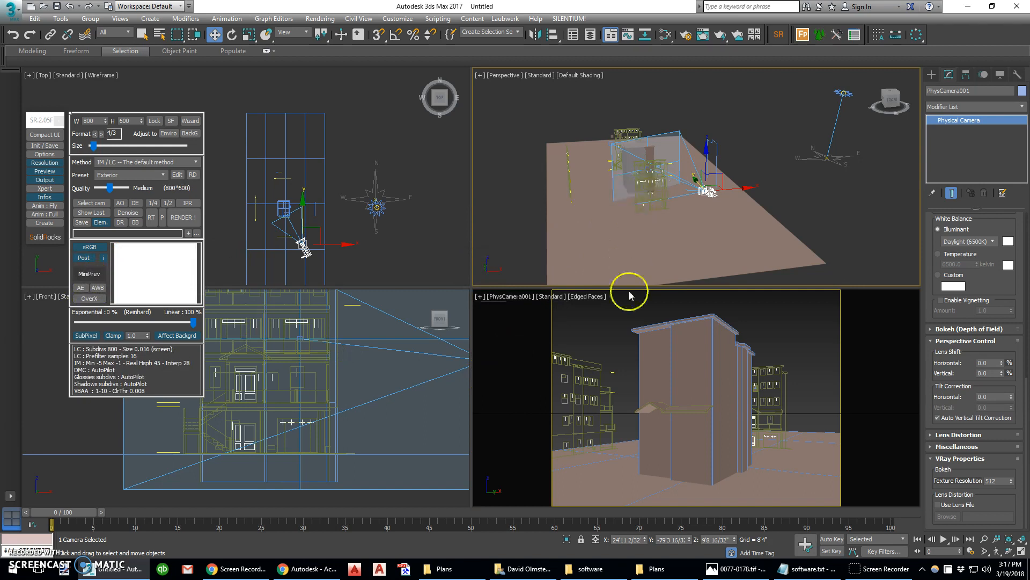
Step: Bring the DefaultVRaySky environment map from the Environment settings into the material editor's node view, beside the Global material
right_click(703, 365)
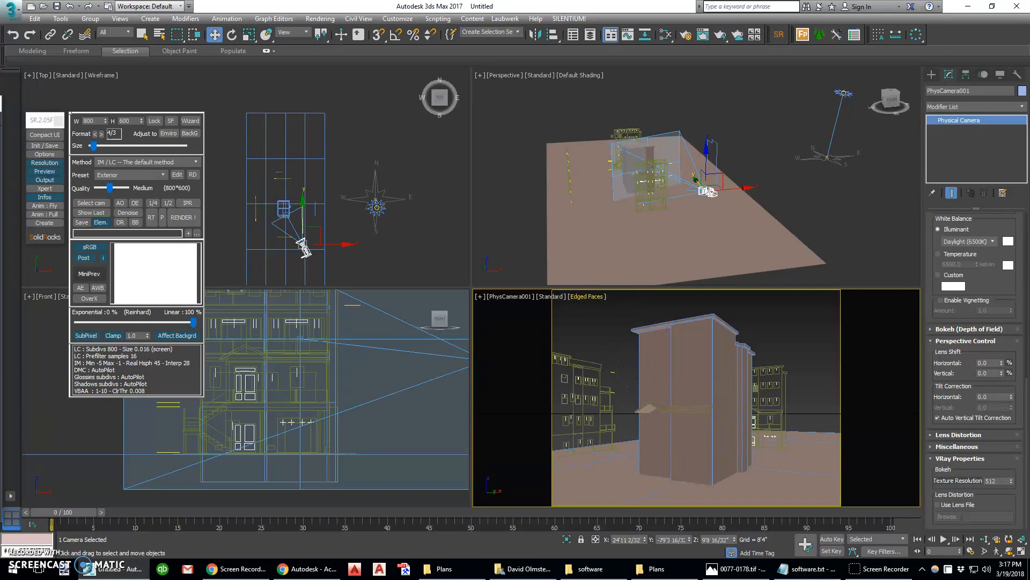
key("8")
left_click_drag(253, 112, 296, 99)
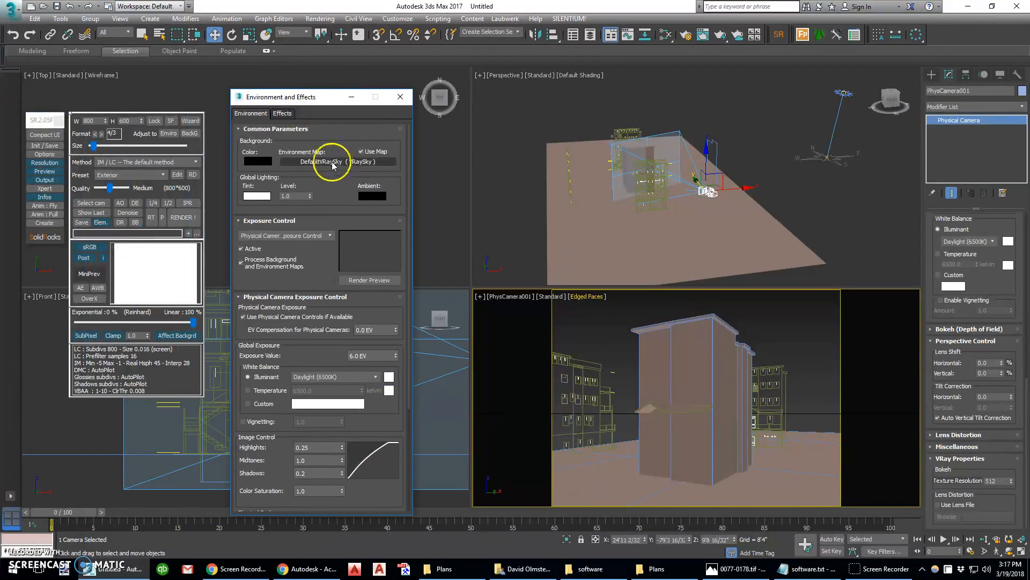
left_click_drag(294, 96, 745, 68)
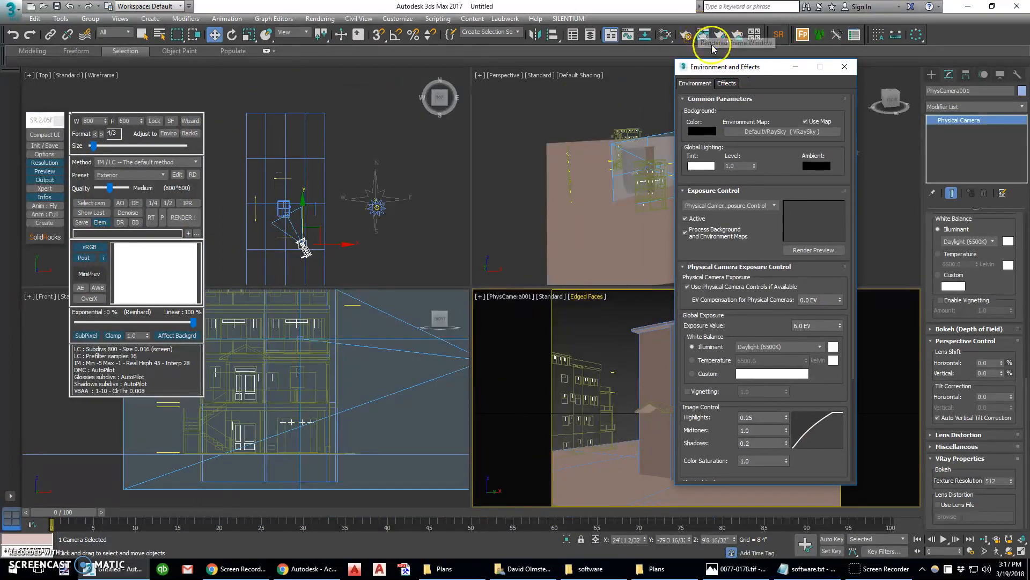
left_click(667, 37)
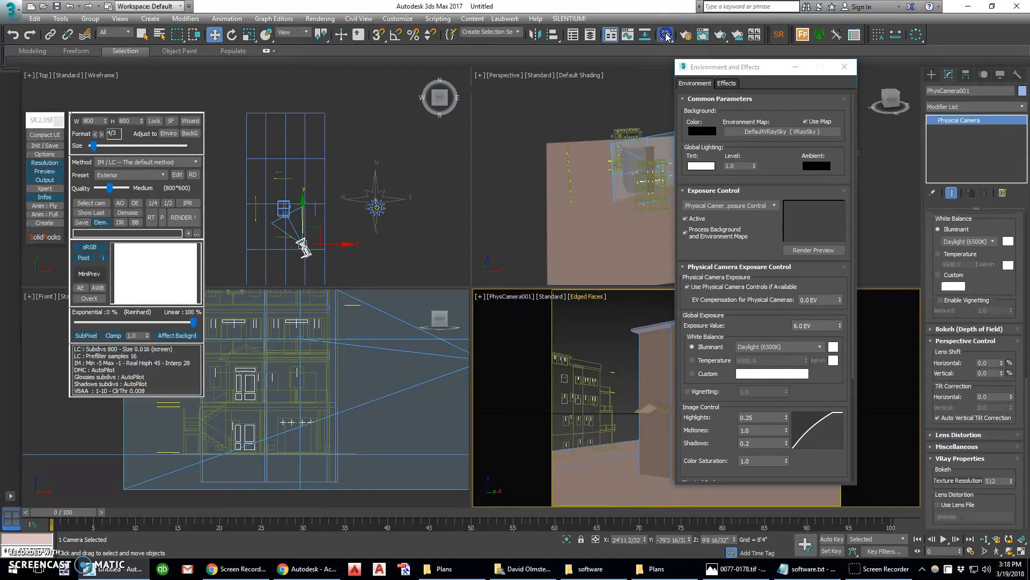
left_click_drag(460, 80, 489, 53)
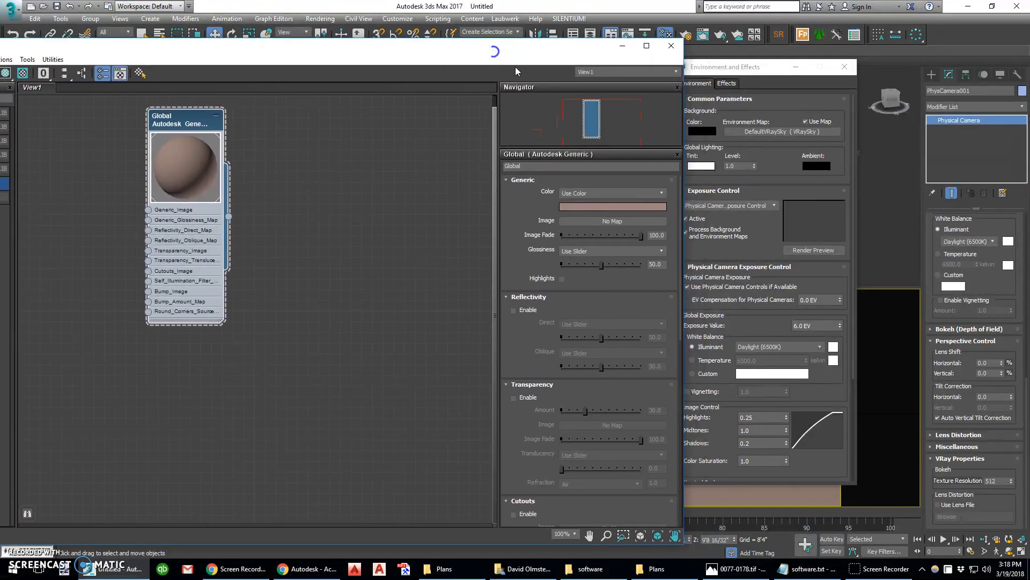
left_click_drag(773, 131, 299, 166)
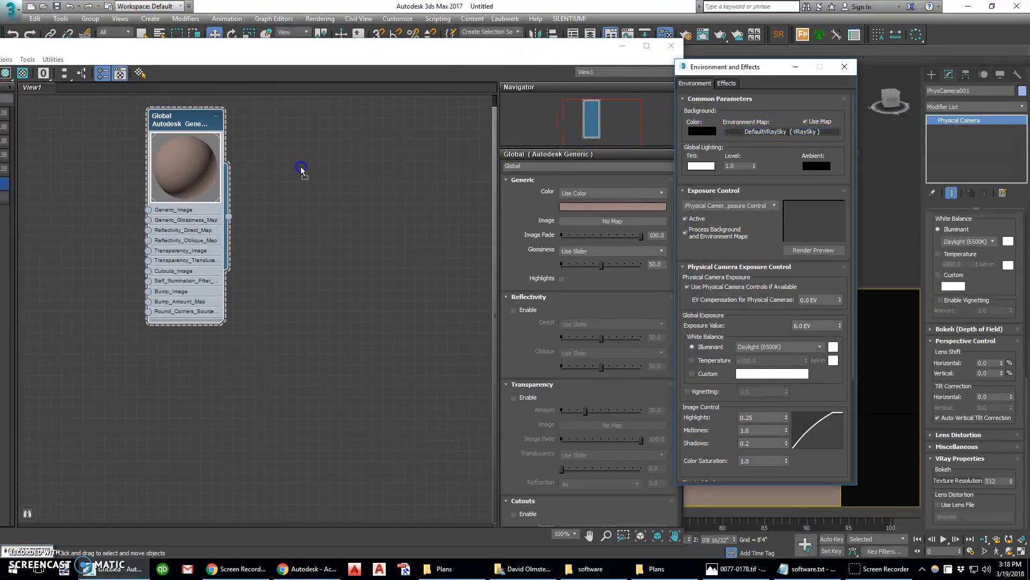
key("Return")
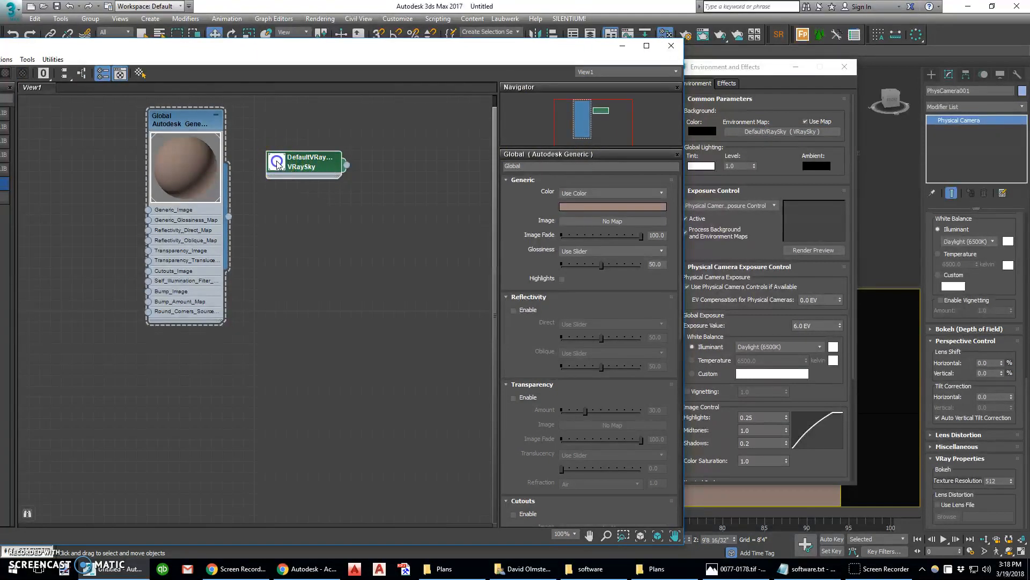
Step: Examine the VRaySky node's preview and parameters, and close the material editor and environment settings
double_click(277, 163)
left_click_drag(308, 164, 322, 157)
double_click(322, 158)
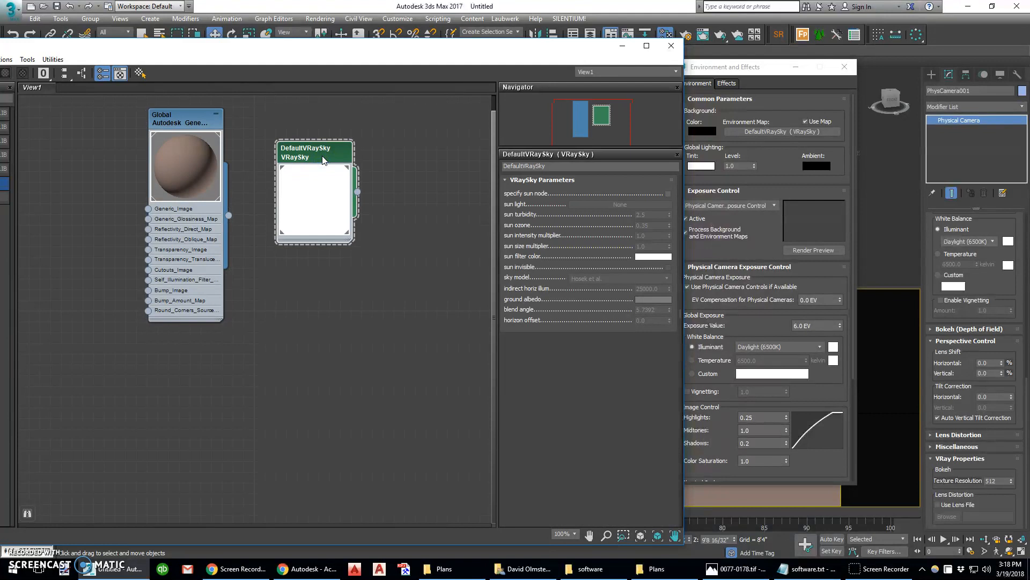
left_click(671, 47)
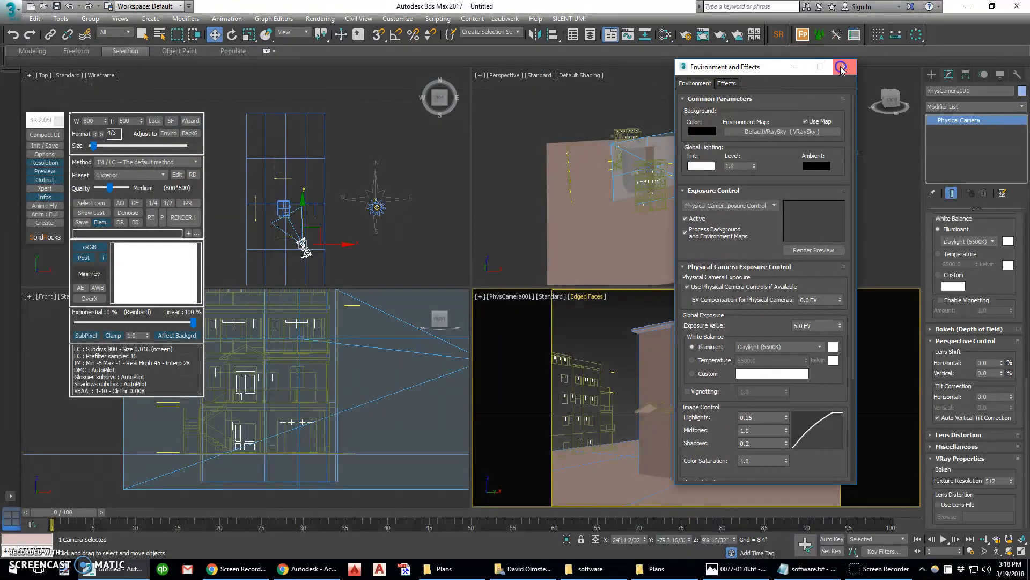
left_click(844, 66)
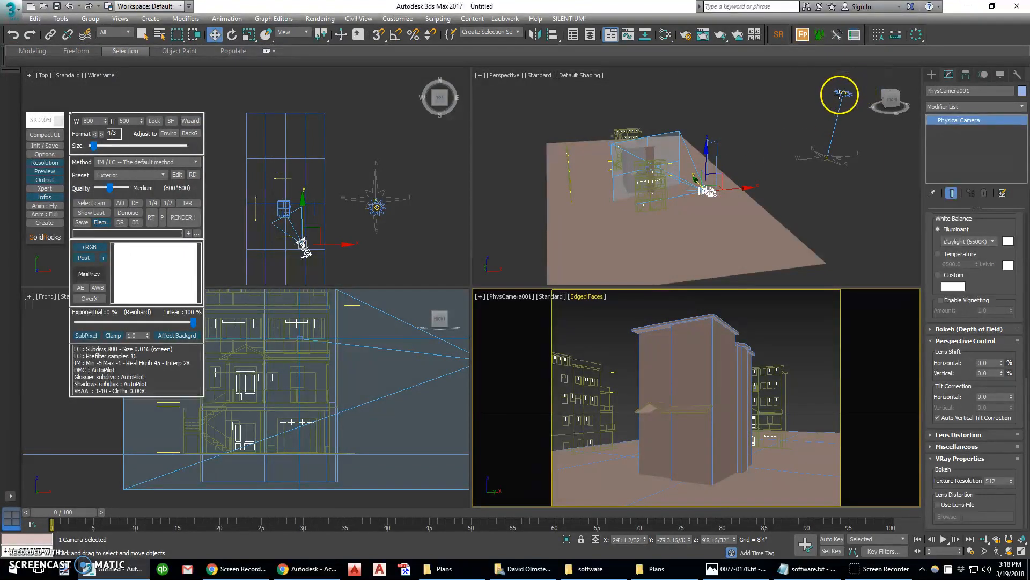
Step: Set the daylight system's geographic location to Baltimore, MD on the North America map
left_click(845, 94)
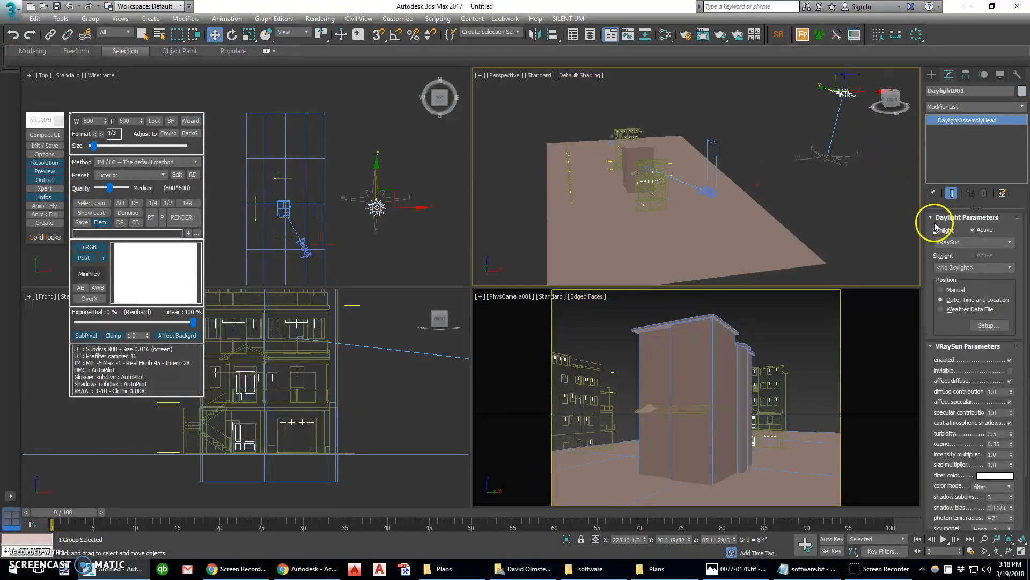
left_click(985, 325)
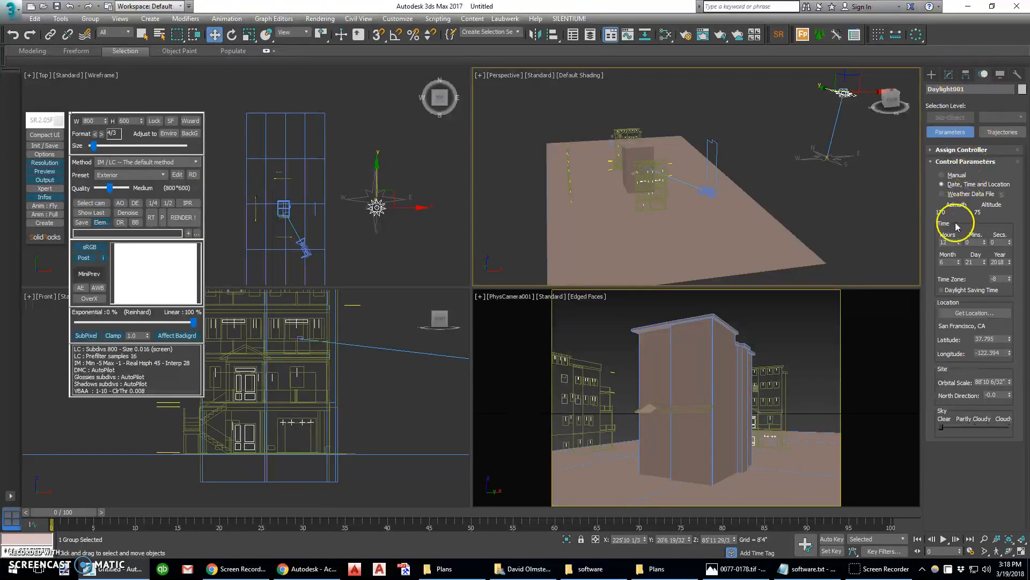
left_click(967, 313)
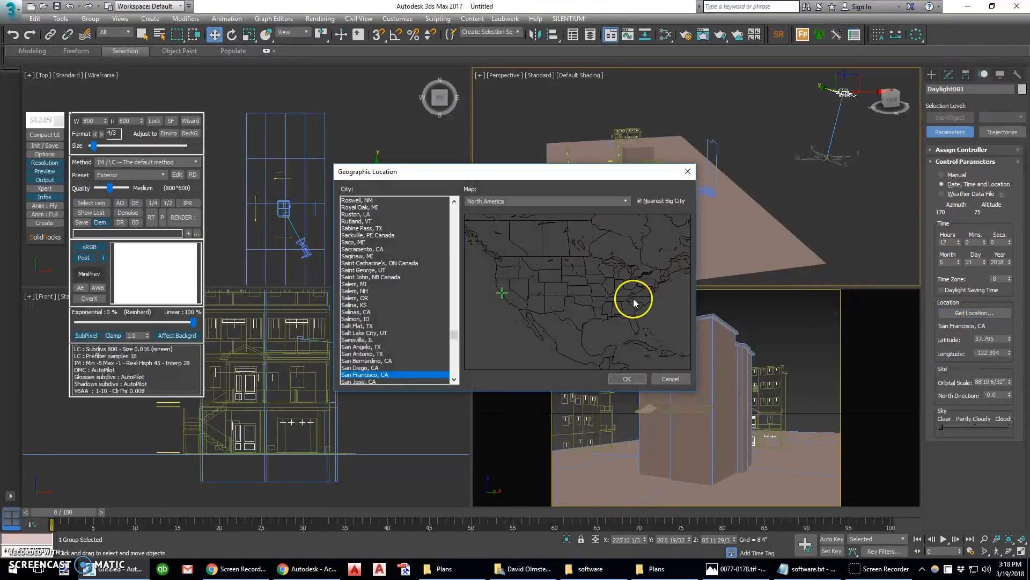
left_click(649, 289)
left_click(621, 379)
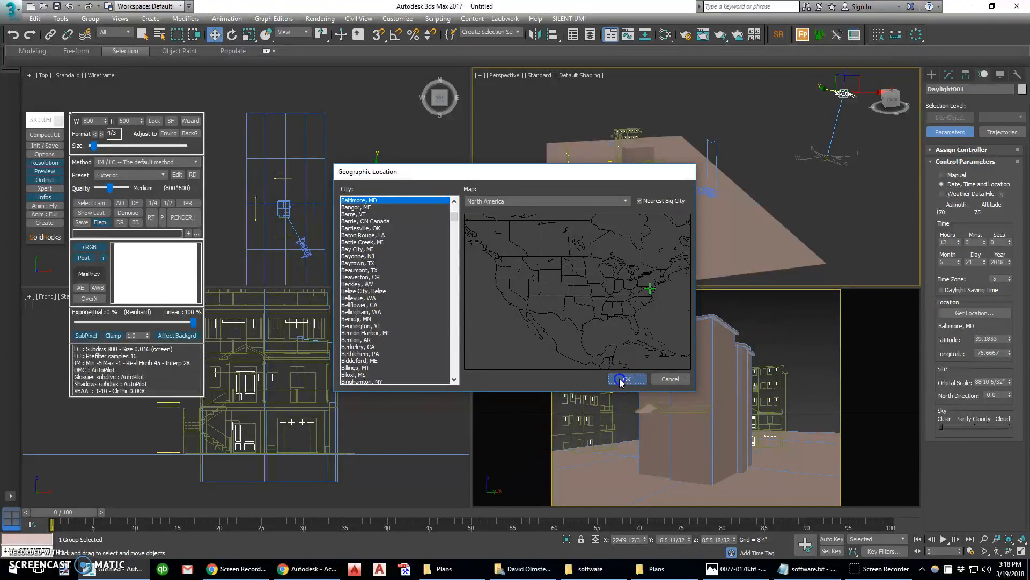
Step: Set the daylight system's month to 9
left_click(959, 260)
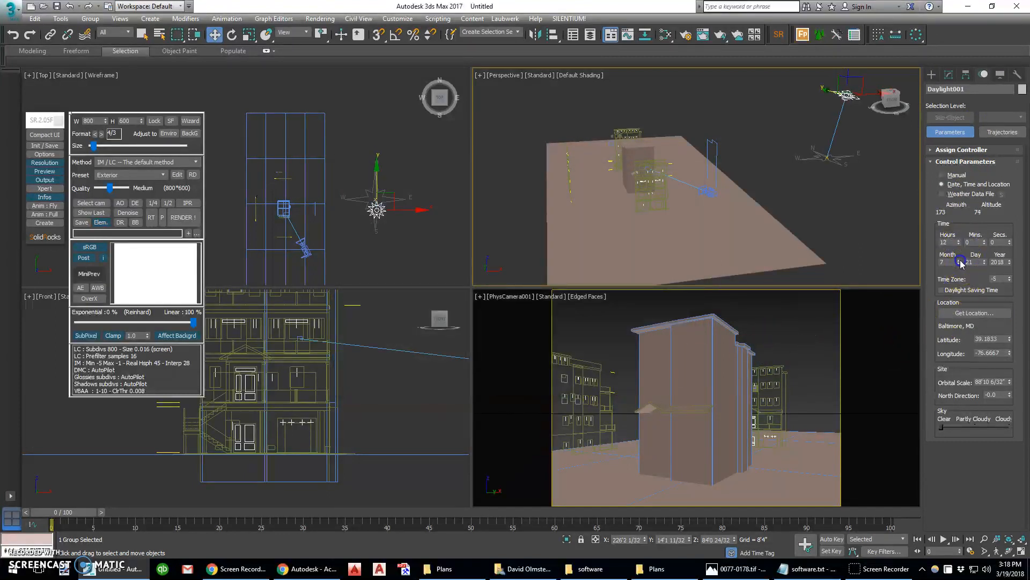
left_click(960, 259)
left_click(960, 260)
left_click(960, 260)
left_click(960, 263)
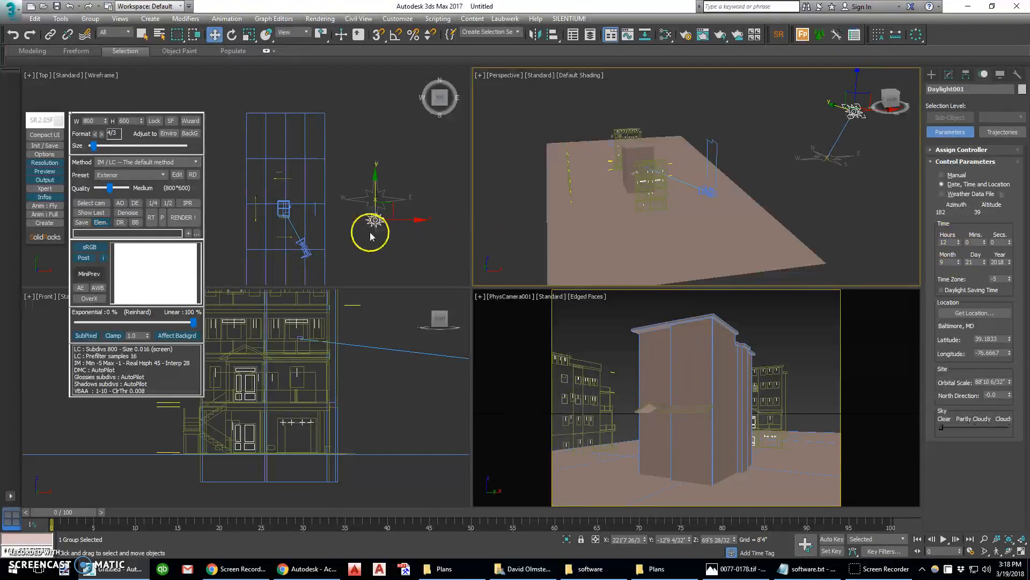
Step: Rotate the daylight compass counterclockwise in the Top view by about 50.6 degrees around Z
left_click(377, 190)
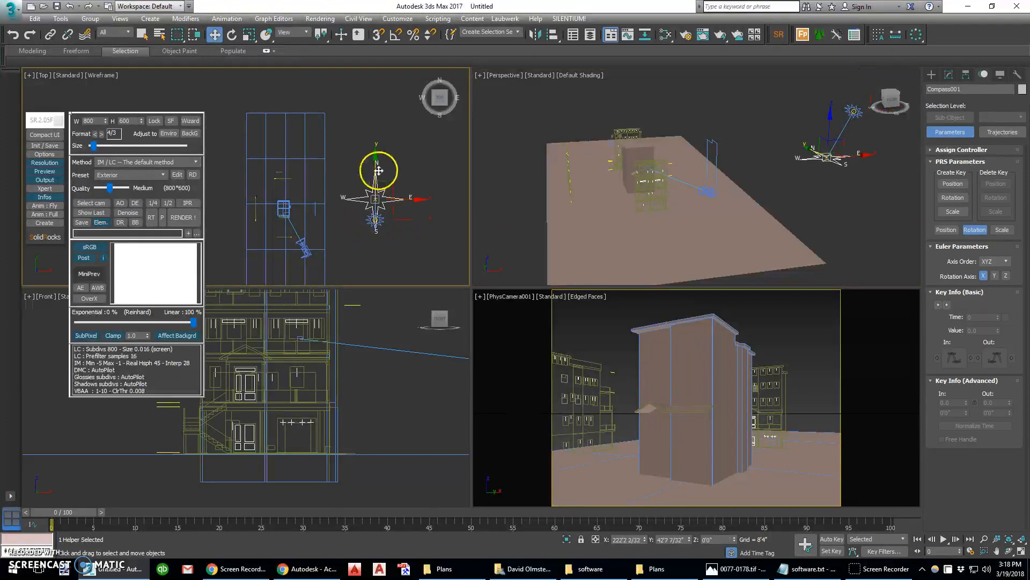
left_click(232, 35)
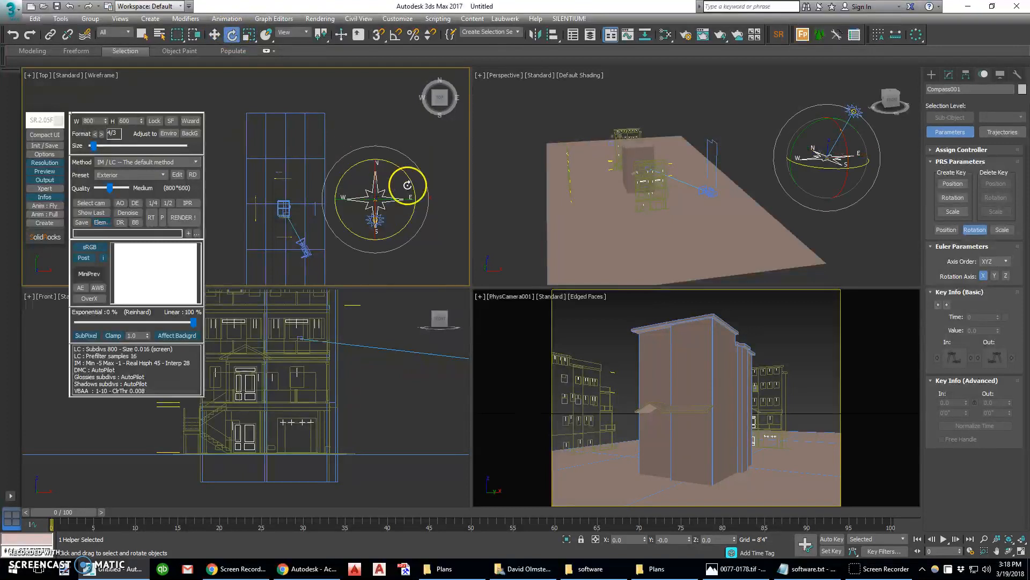
left_click_drag(410, 177, 394, 127)
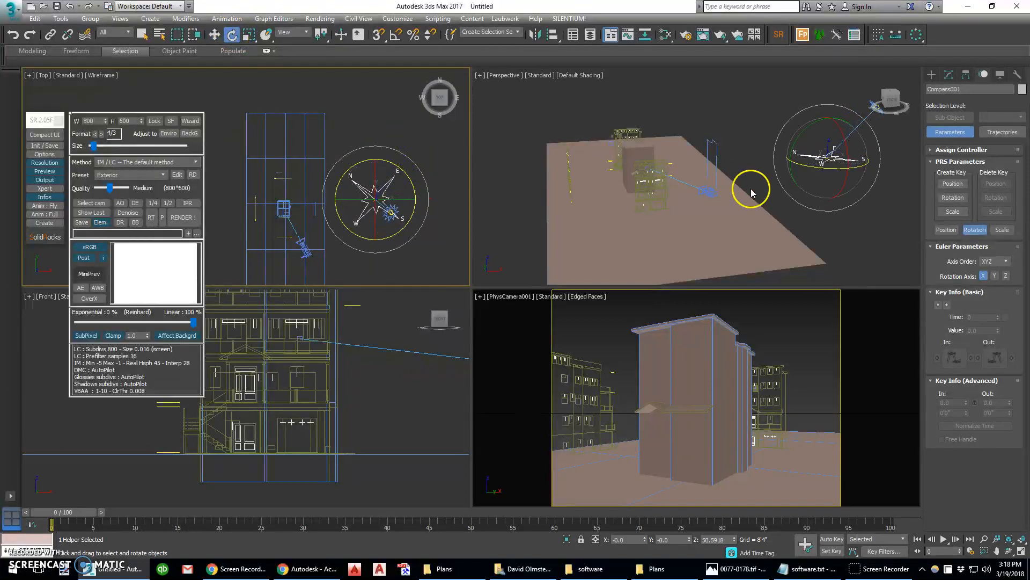
Step: Select only the daylight system's sun in the Top view and set its hour to 4
left_click(389, 219)
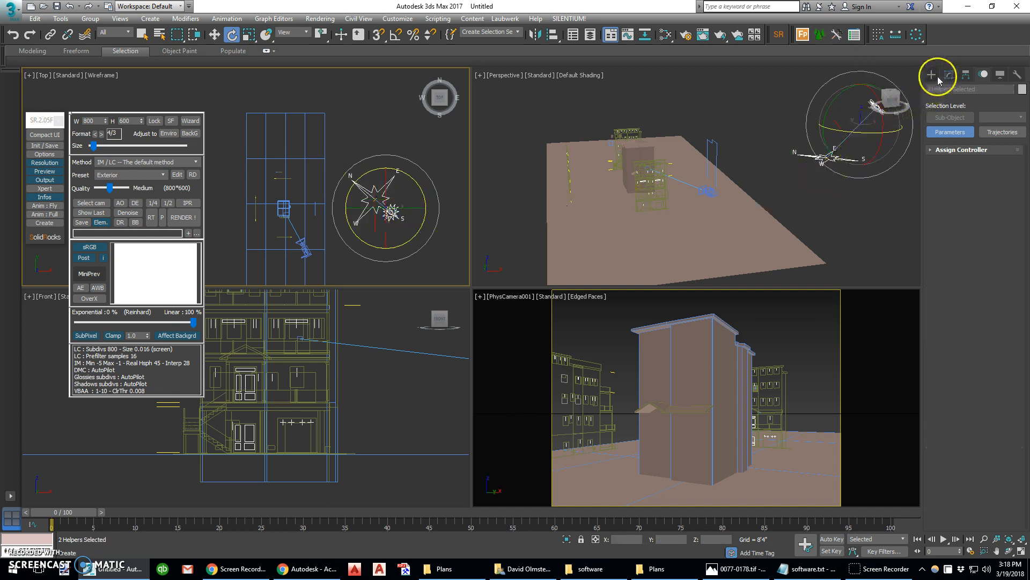
scroll(390, 210, "up", 8)
left_click(415, 245)
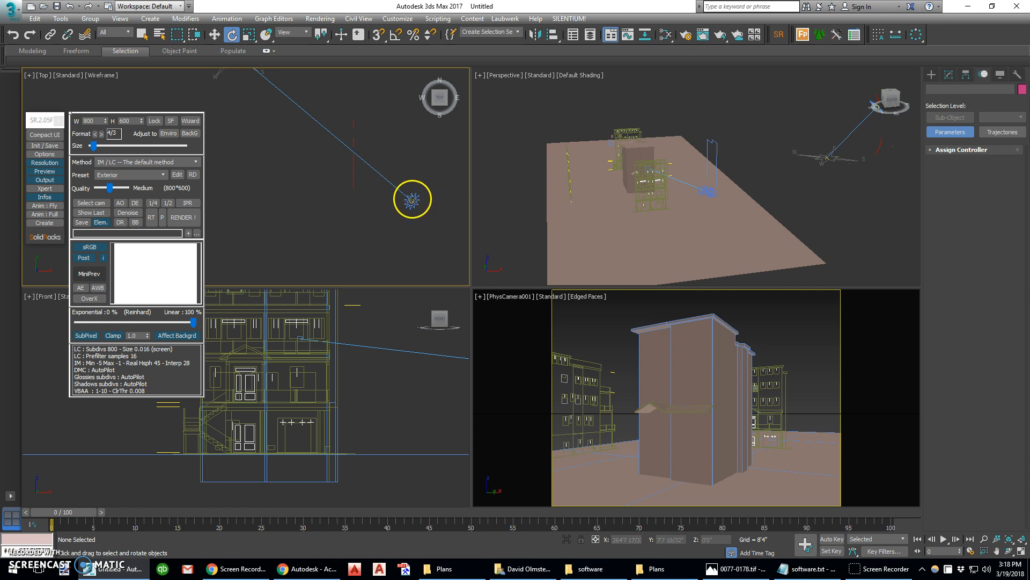
left_click(412, 201)
scroll(328, 263, "down", 3)
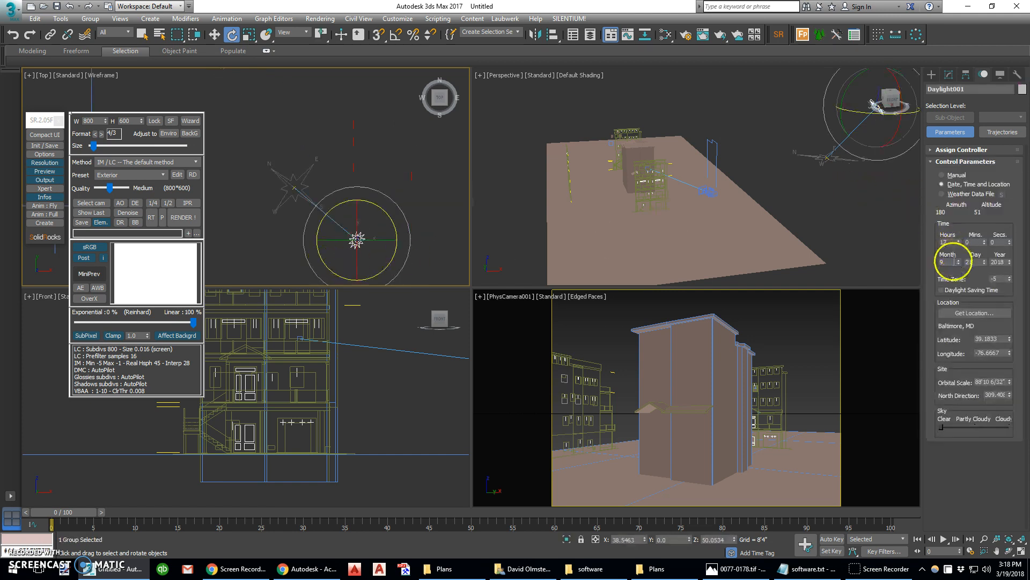
left_click(952, 242)
type("4")
key("Tab")
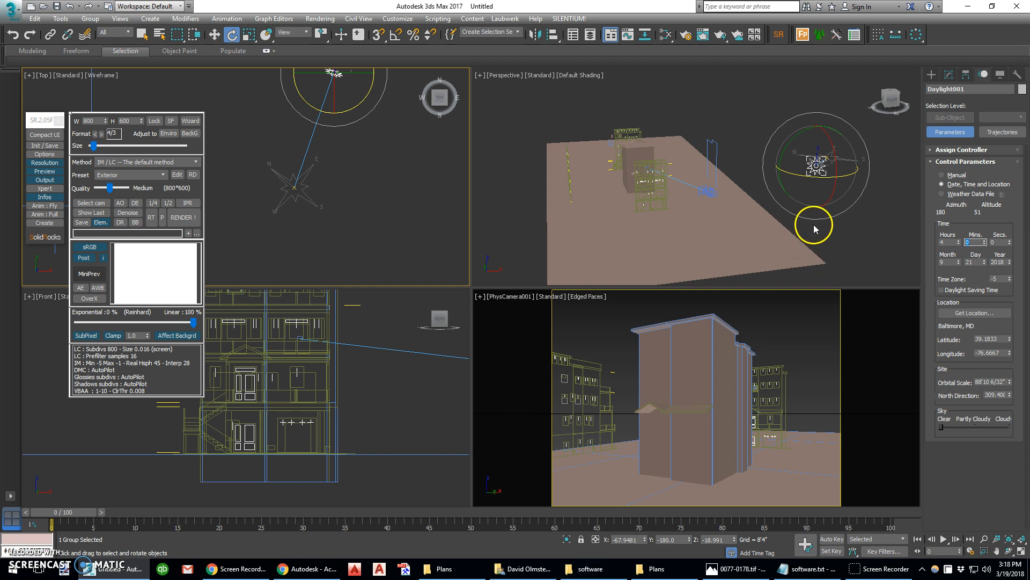
Step: Set the daylight system's hour to 10 and make the PhysCamera001 view active
left_click_drag(959, 242, 960, 239)
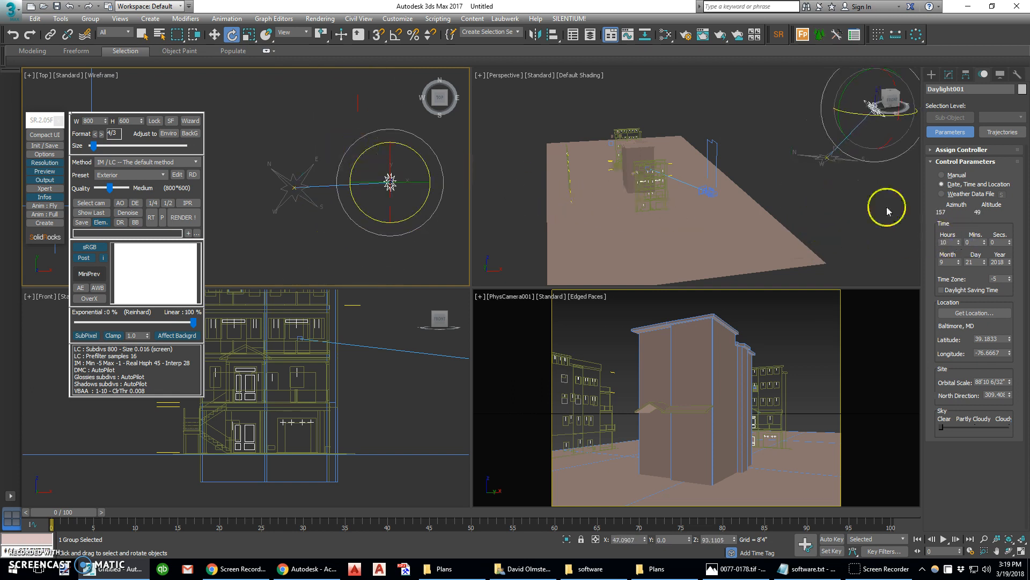
left_click(966, 255)
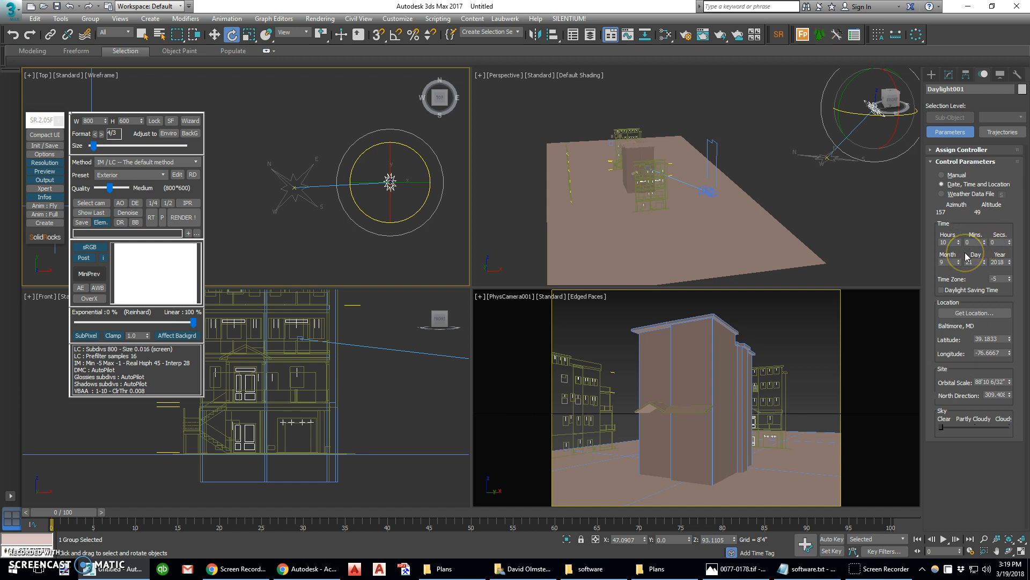
right_click(721, 341)
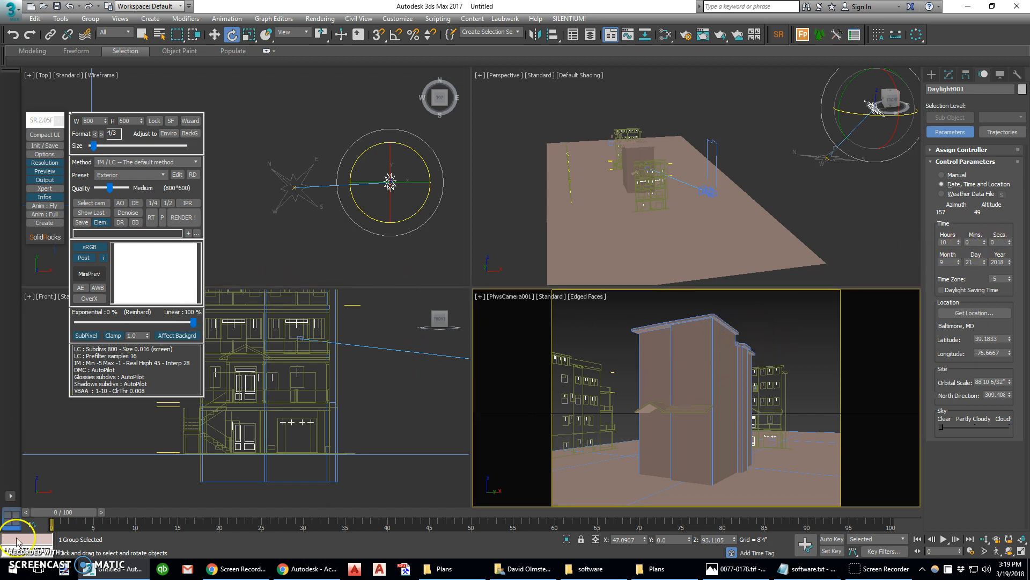